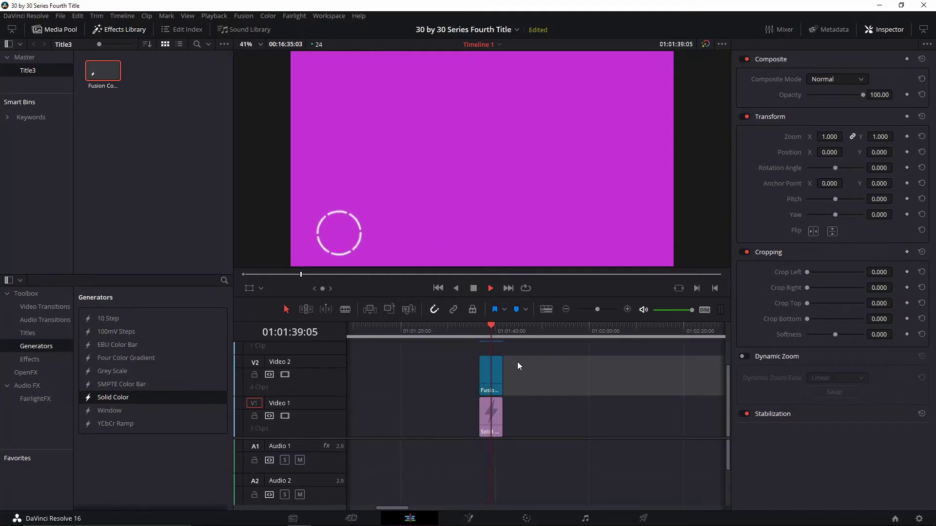
Step: Replay the finished title animation to review it animating in and out
{"action": "key", "text": "space"}
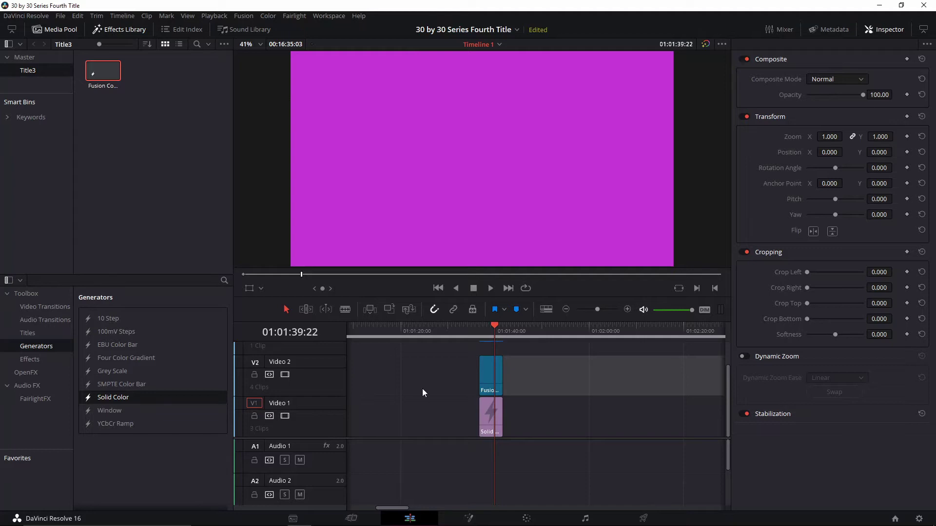
{"action": "left_click", "coordinate": [478, 329]}
{"action": "key", "text": "space"}
{"action": "left_click", "coordinate": [475, 332]}
{"action": "key", "text": "b"}
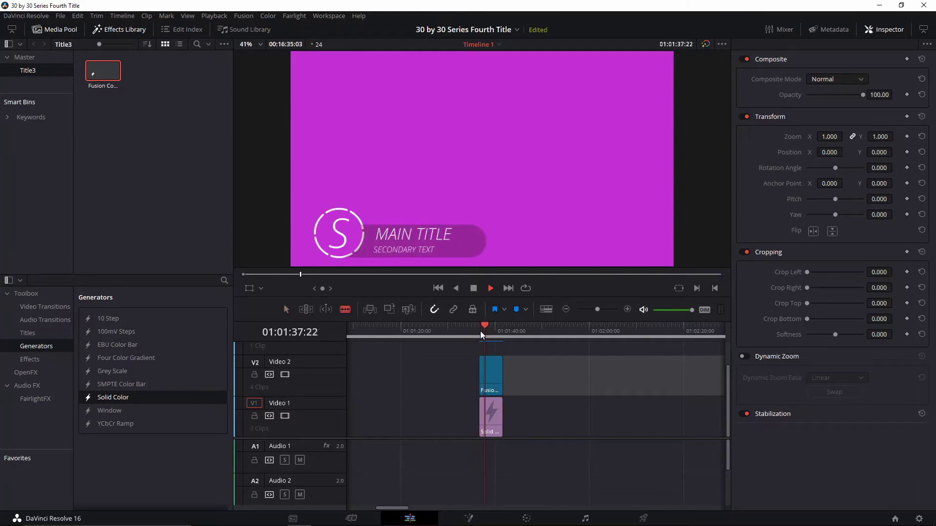
{"action": "key", "text": "space"}
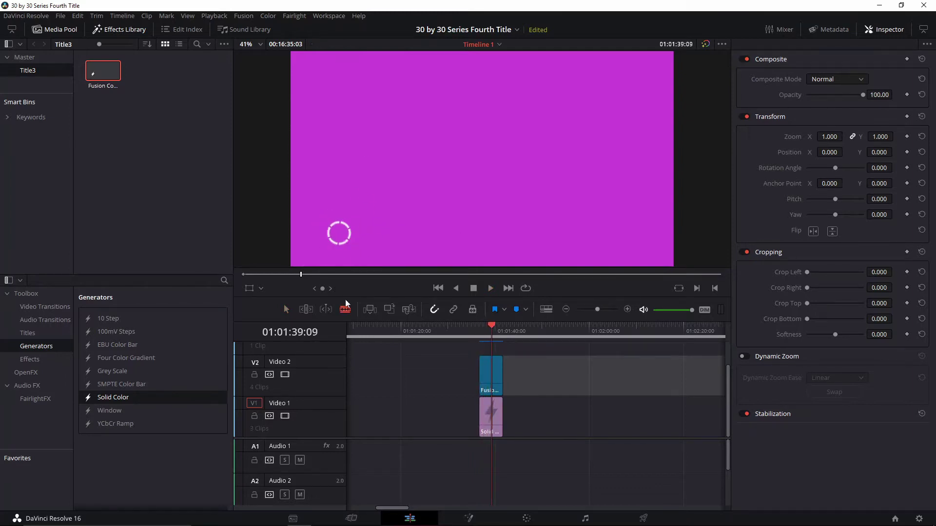
{"action": "left_click", "coordinate": [481, 328]}
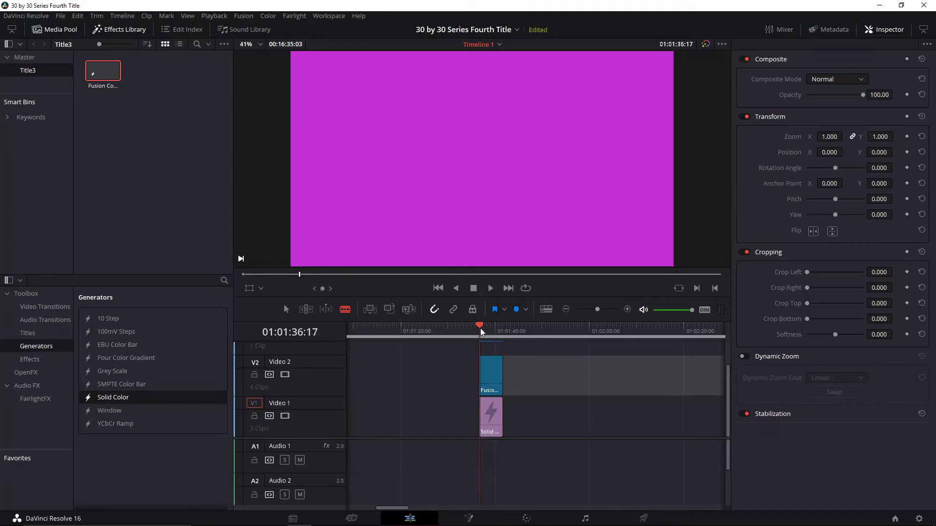
{"action": "key", "text": "space"}
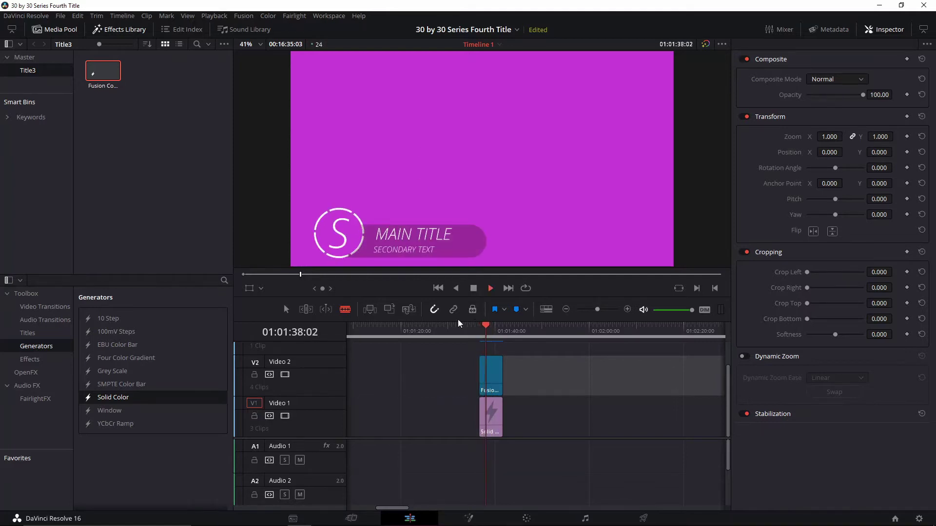
{"action": "key", "text": "space"}
Step: Create a new Fusion Composition in the Media Pool and open it for editing
{"action": "right_click", "coordinate": [176, 97]}
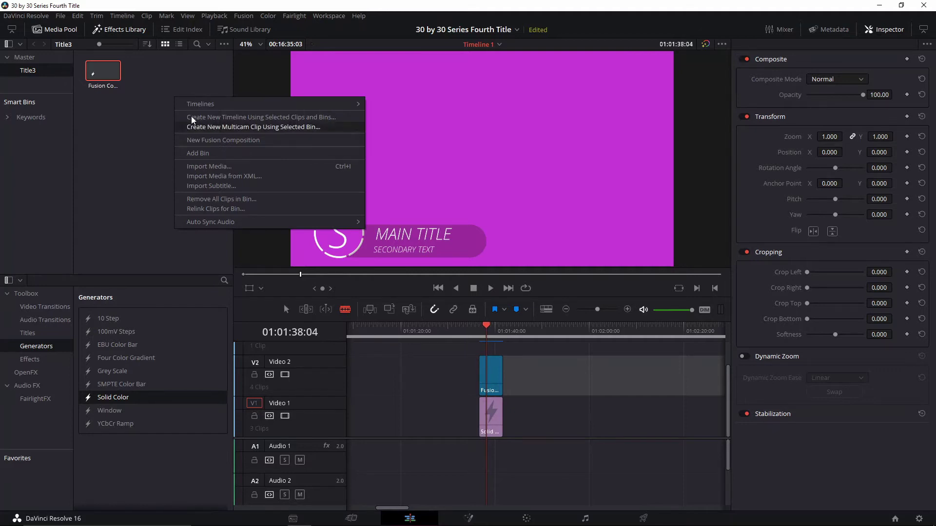
{"action": "left_click", "coordinate": [198, 141]}
{"action": "left_click", "coordinate": [530, 309]}
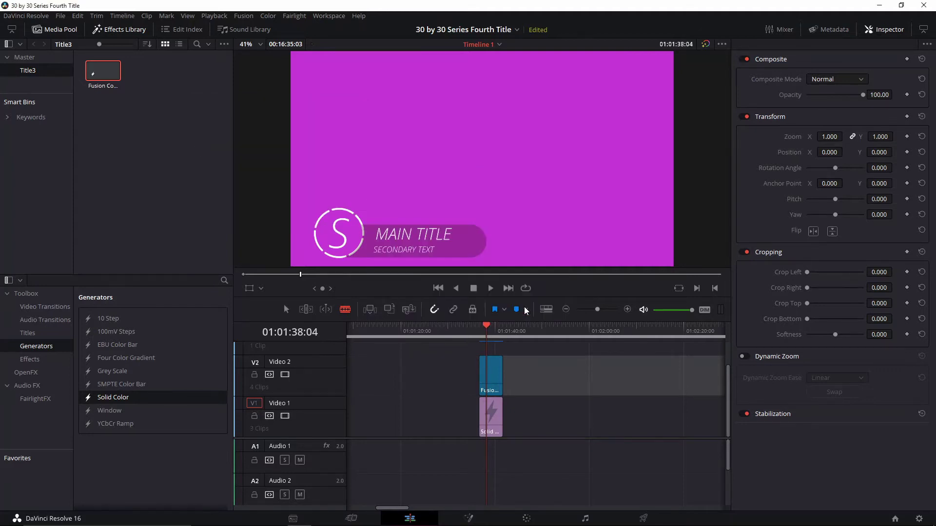
{"action": "left_click", "coordinate": [468, 519]}
Step: Colour Background1 purple (Red 0.499, Blue 0.709), view it and reposition its node
{"action": "left_click", "coordinate": [88, 270]}
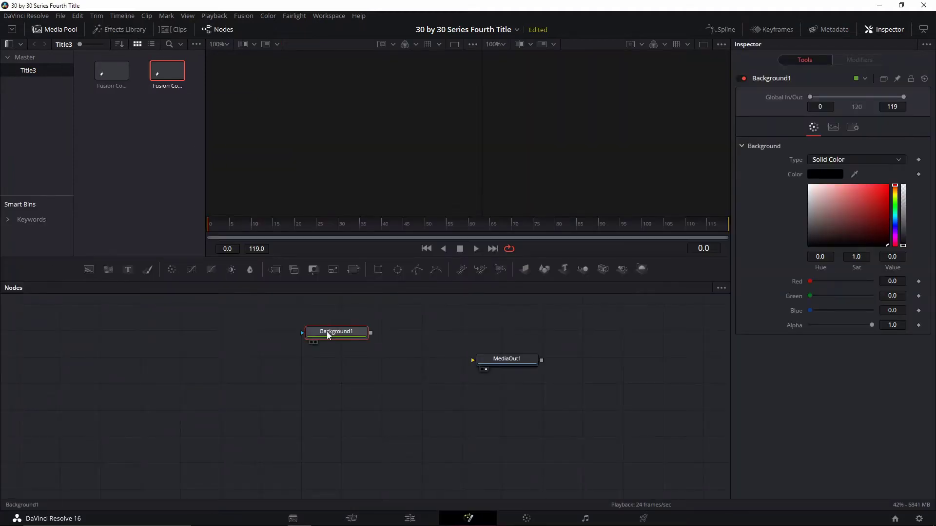
{"action": "left_click_drag", "start_coordinate": [328, 331], "coordinate": [242, 371]}
{"action": "left_click", "coordinate": [896, 233]}
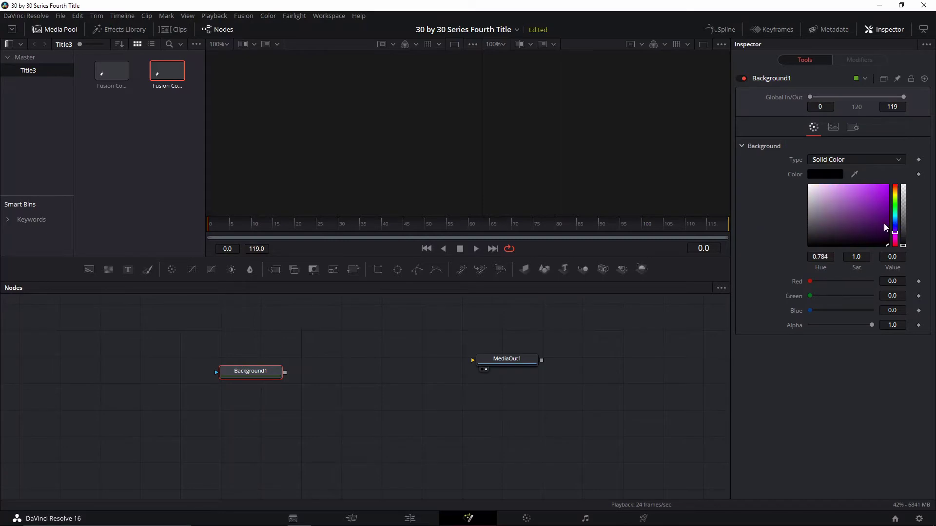
{"action": "left_click", "coordinate": [887, 192]}
{"action": "left_click_drag", "start_coordinate": [257, 373], "coordinate": [207, 388]}
{"action": "key", "text": "2"}
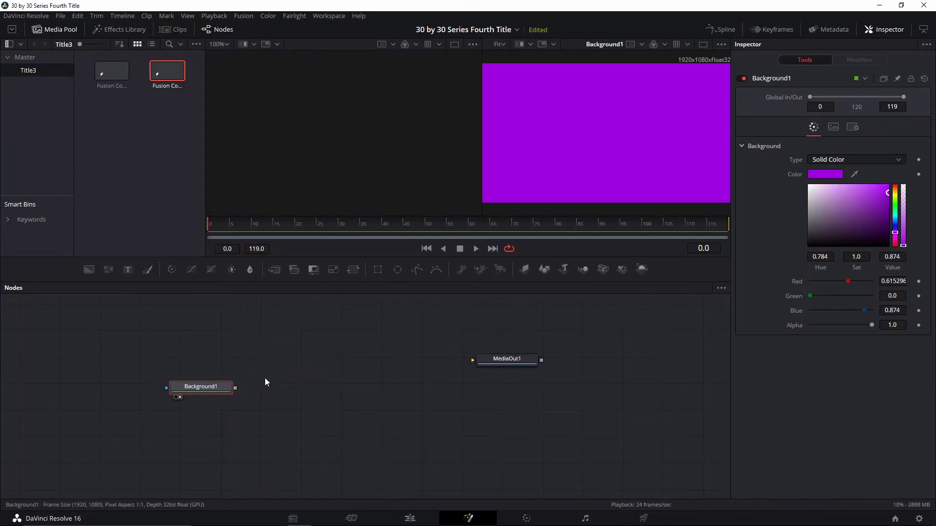
{"action": "left_click", "coordinate": [887, 202]}
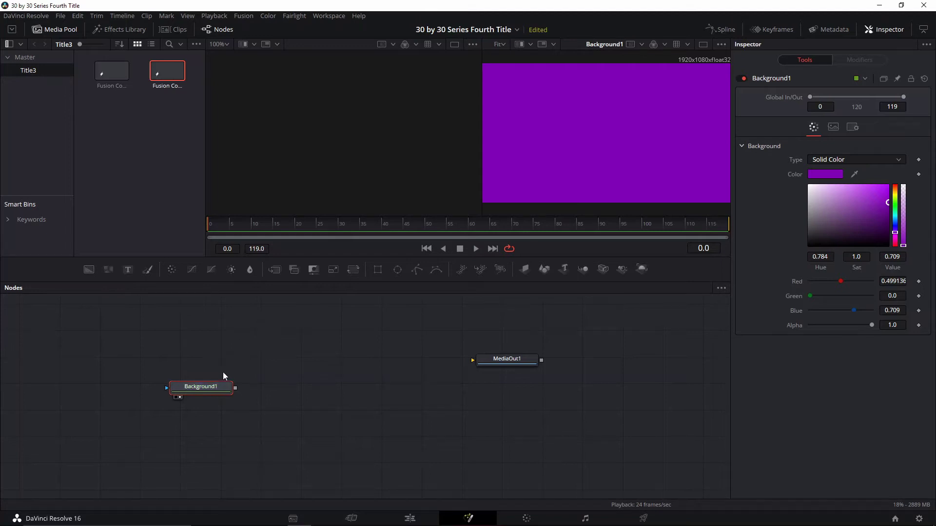
{"action": "left_click_drag", "start_coordinate": [216, 387], "coordinate": [202, 393]}
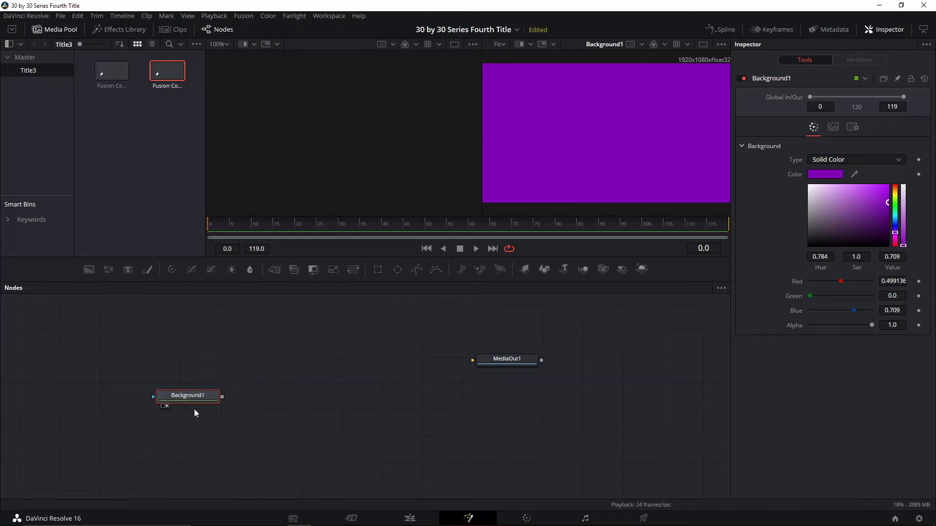
Step: Copy and paste Background1 to get Background1_1 joined through Merge1, and arrange the nodes
{"action": "key", "text": "ctrl+c"}
{"action": "key", "text": "ctrl+v"}
{"action": "left_click_drag", "start_coordinate": [194, 420], "coordinate": [206, 364]}
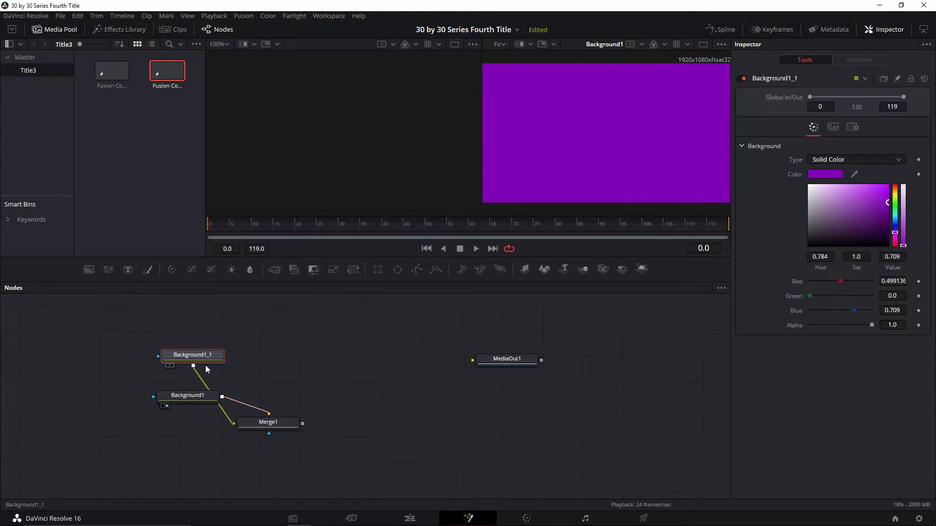
{"action": "left_click_drag", "start_coordinate": [190, 396], "coordinate": [186, 456]}
{"action": "left_click_drag", "start_coordinate": [277, 431], "coordinate": [285, 388]}
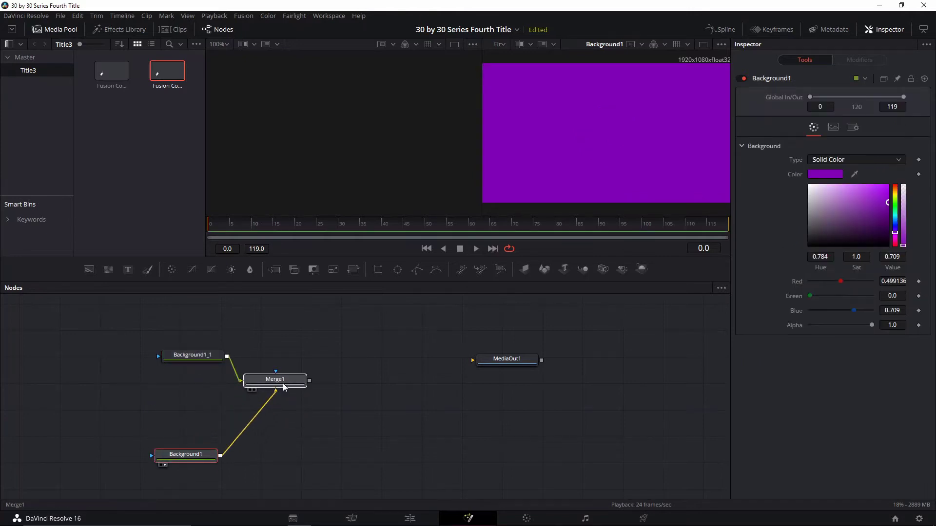
{"action": "left_click", "coordinate": [203, 357]}
{"action": "left_click_drag", "start_coordinate": [203, 458], "coordinate": [205, 436]}
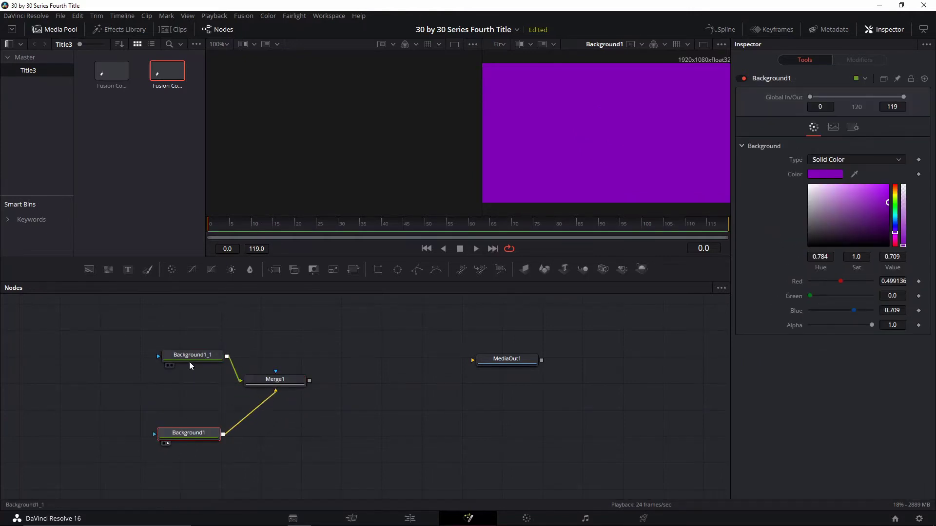
Step: Make Background1_1 white and attach a new Ellipse mask to it
{"action": "left_click", "coordinate": [202, 357]}
{"action": "left_click_drag", "start_coordinate": [834, 209], "coordinate": [808, 185]}
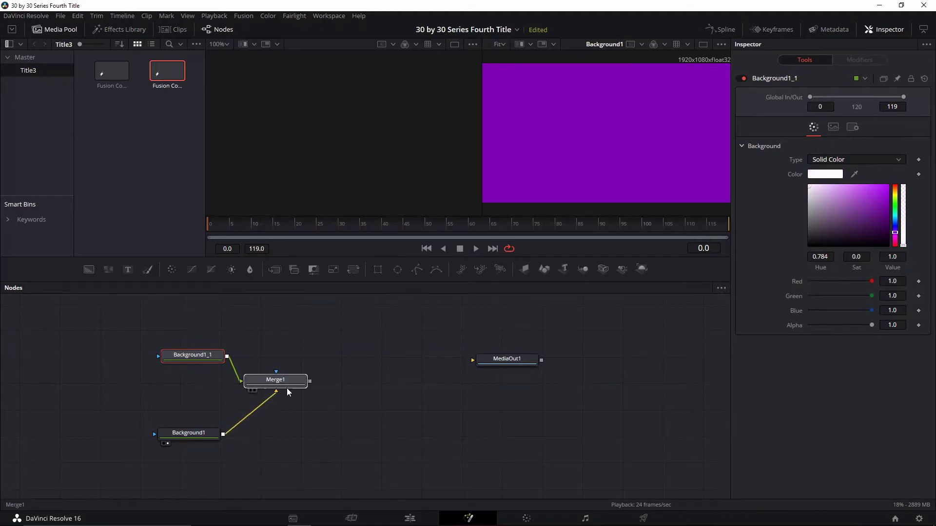
{"action": "left_click_drag", "start_coordinate": [286, 382], "coordinate": [325, 403]}
{"action": "left_click", "coordinate": [186, 361]}
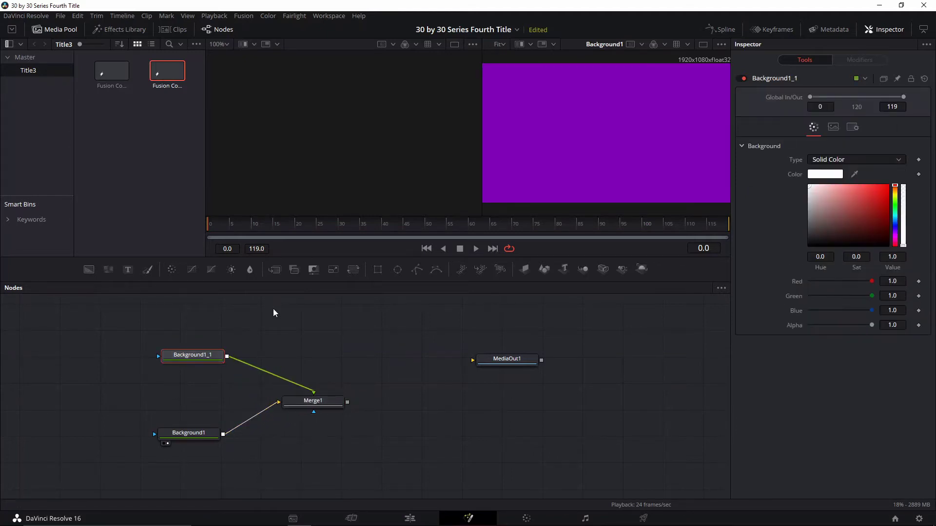
{"action": "left_click", "coordinate": [397, 270]}
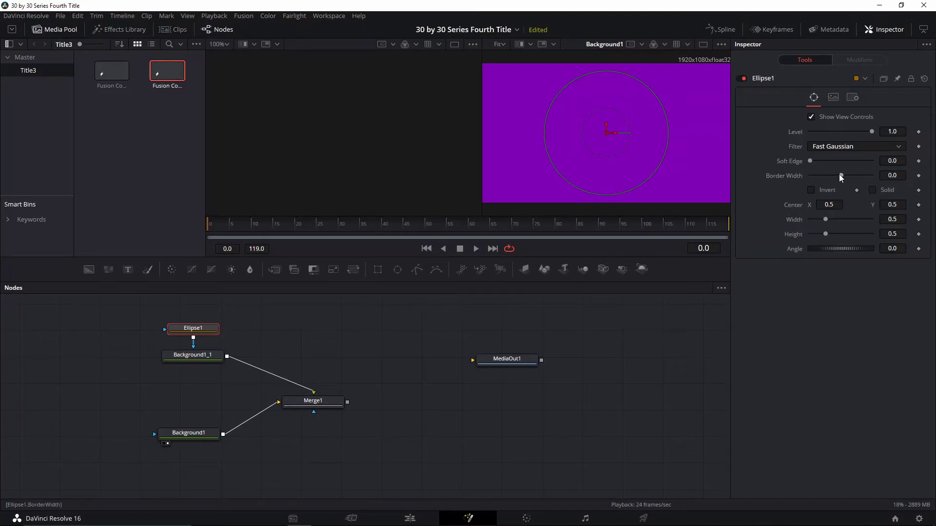
Step: Give Ellipse1 border width 0.0133 and width and height 0.4, viewing Merge1's result
{"action": "left_click_drag", "start_coordinate": [844, 178], "coordinate": [852, 182]}
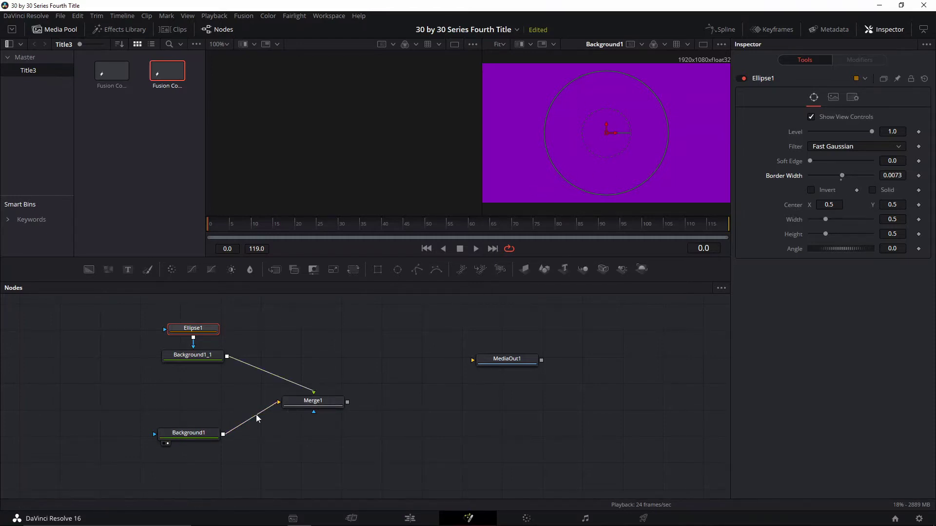
{"action": "left_click", "coordinate": [321, 405]}
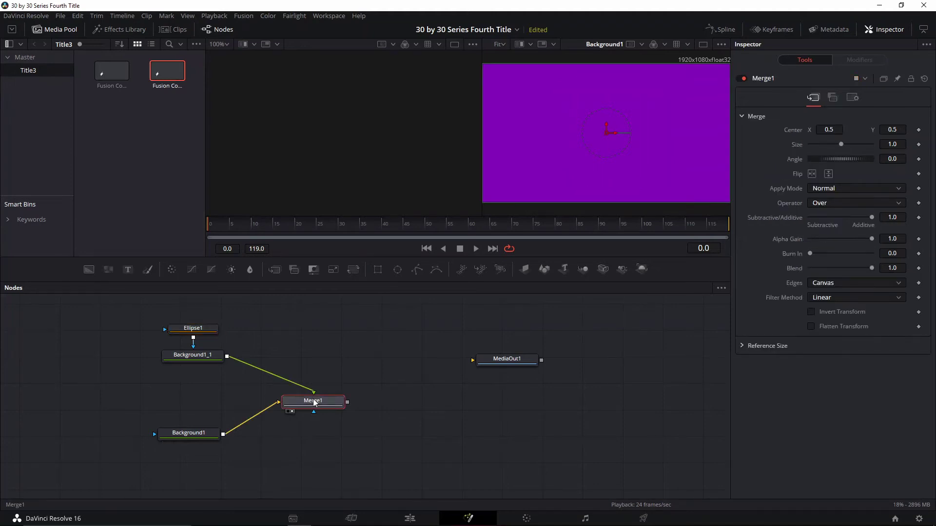
{"action": "key", "text": "2"}
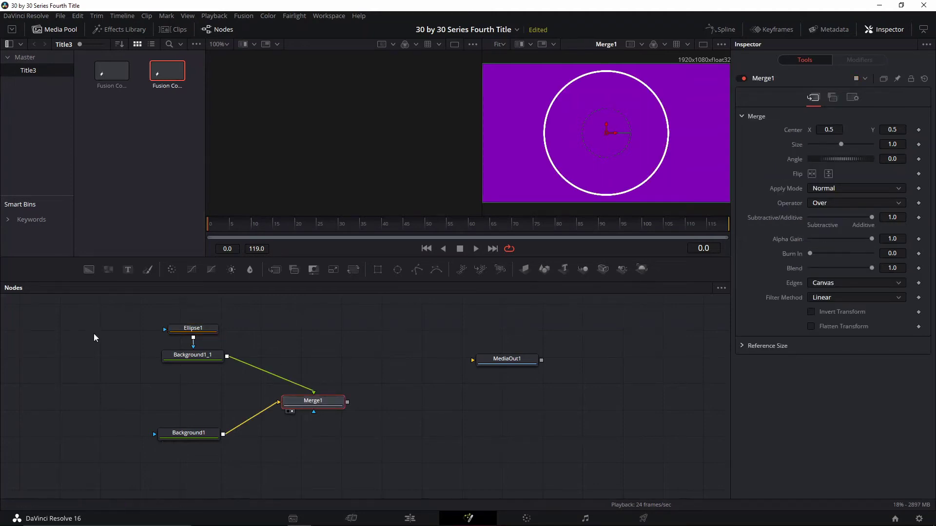
{"action": "left_click", "coordinate": [195, 329]}
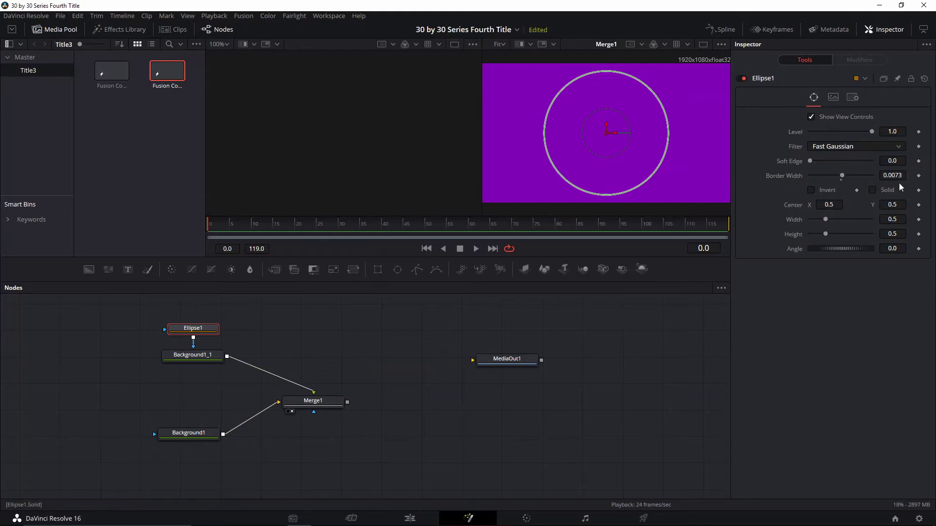
{"action": "left_click_drag", "start_coordinate": [842, 175], "coordinate": [843, 179]}
{"action": "left_click", "coordinate": [892, 219]}
{"action": "type", "text": "0.4"}
{"action": "key", "text": "Tab"}
{"action": "type", "text": "0.4"}
{"action": "key", "text": "Return"}
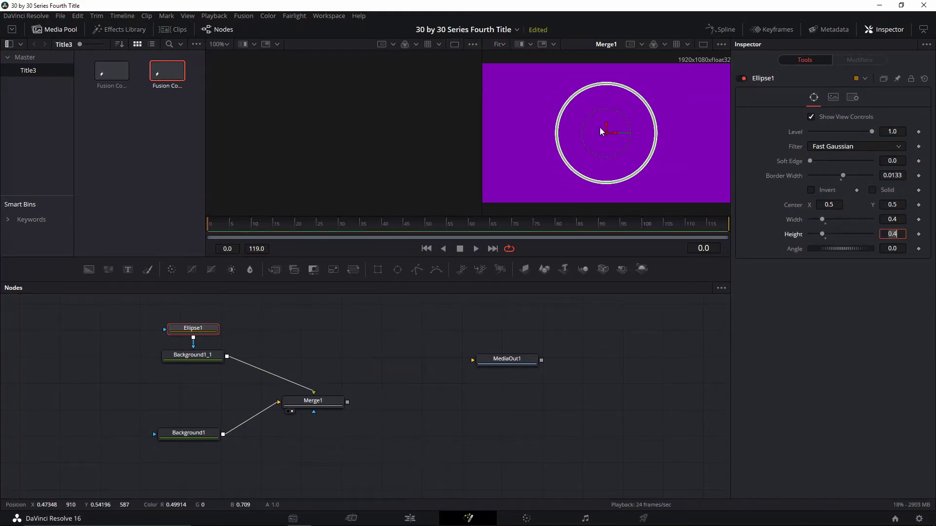
{"action": "left_click_drag", "start_coordinate": [190, 330], "coordinate": [192, 306]}
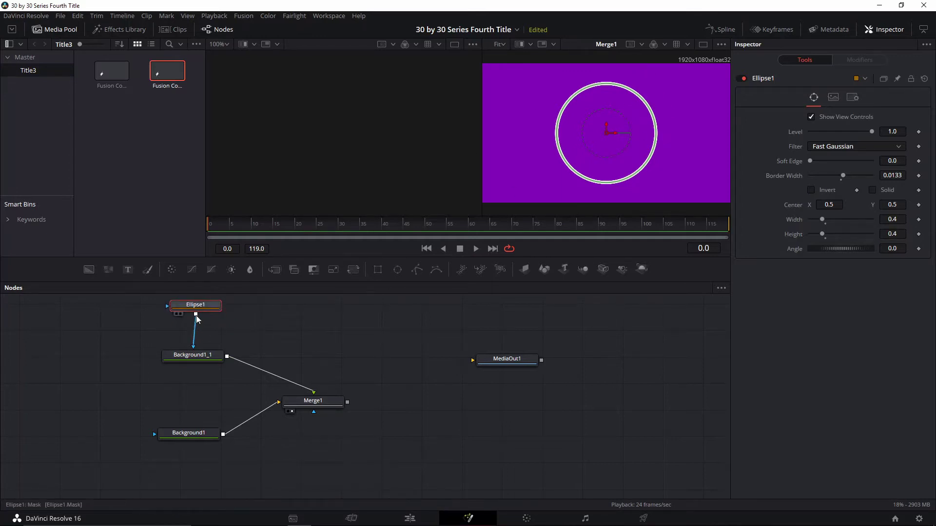
Step: Draw a triangular Polygon2 mask over part of the ring and delete the extra Polygon1
{"action": "double_click", "coordinate": [419, 271]}
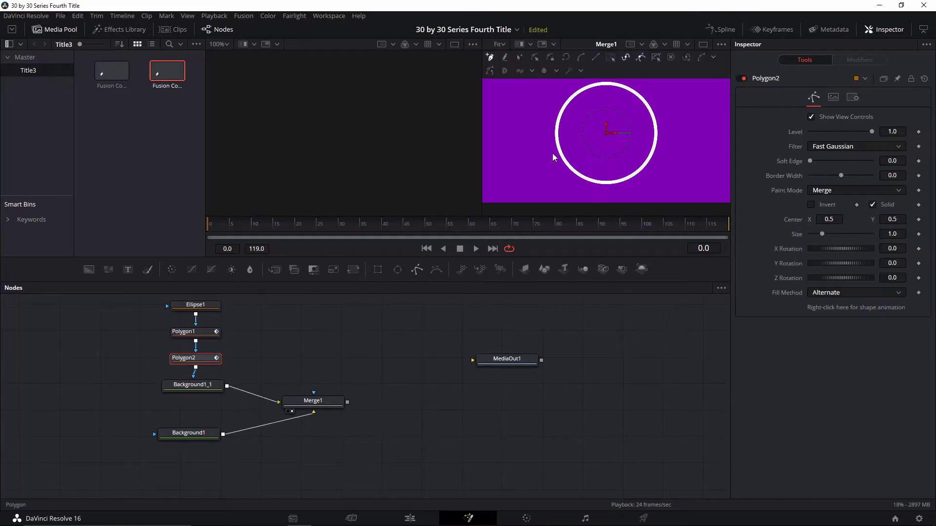
{"action": "left_click_drag", "start_coordinate": [636, 100], "coordinate": [582, 167]}
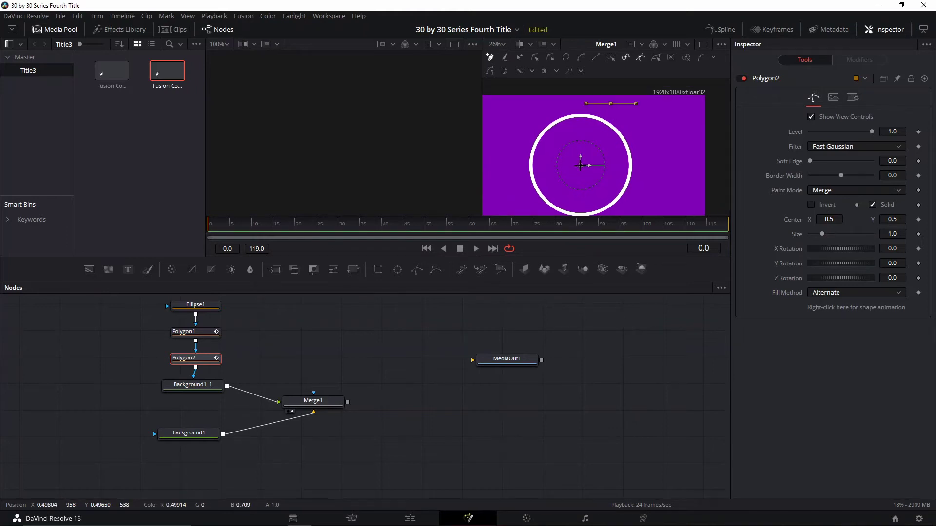
{"action": "left_click", "coordinate": [580, 166]}
{"action": "left_click", "coordinate": [646, 150]}
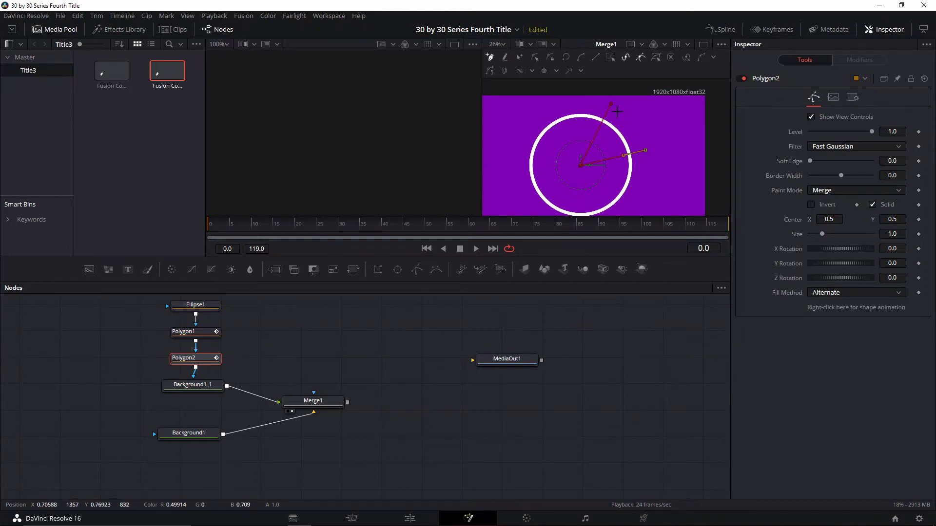
{"action": "left_click", "coordinate": [611, 104]}
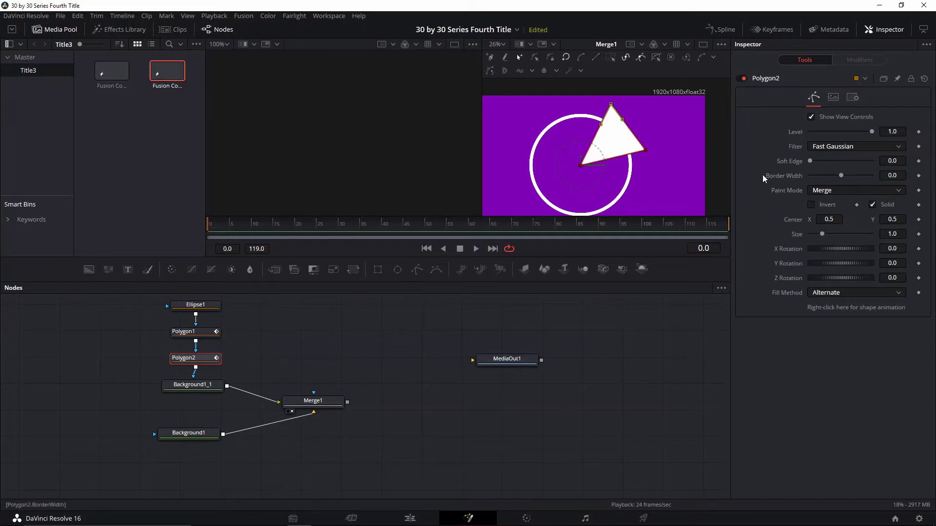
{"action": "left_click", "coordinate": [188, 335]}
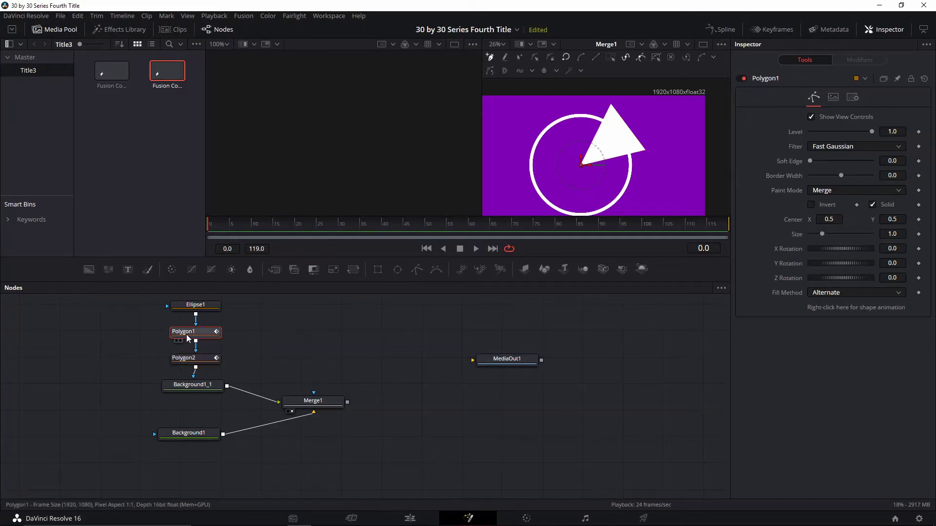
{"action": "key", "text": "Delete"}
{"action": "left_click_drag", "start_coordinate": [202, 377], "coordinate": [202, 358]}
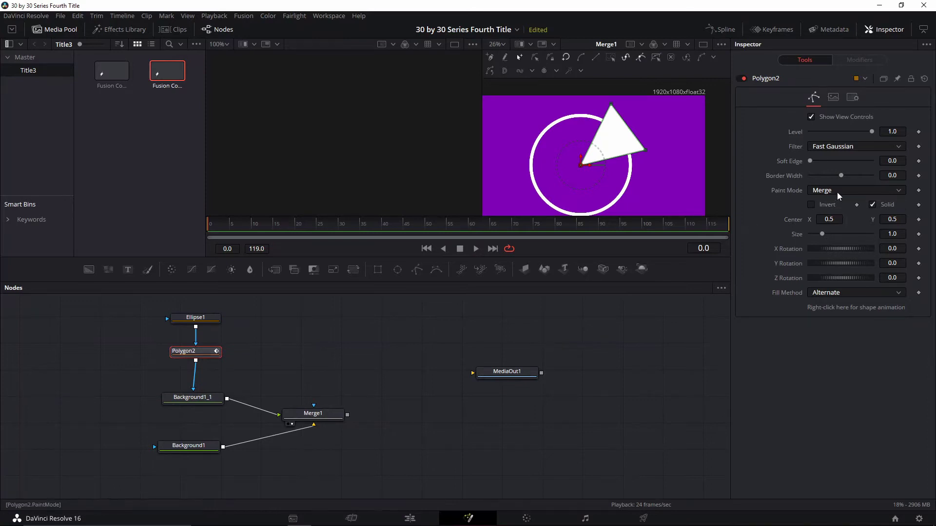
Step: Set Polygon2's Paint Mode to Subtract and tick Invert, then nudge Background1_1
{"action": "left_click", "coordinate": [818, 193]}
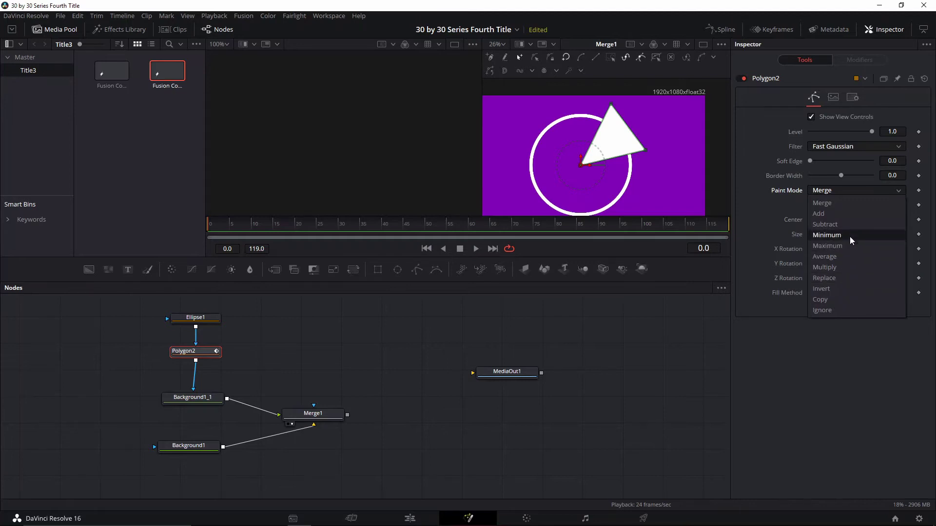
{"action": "left_click", "coordinate": [828, 224]}
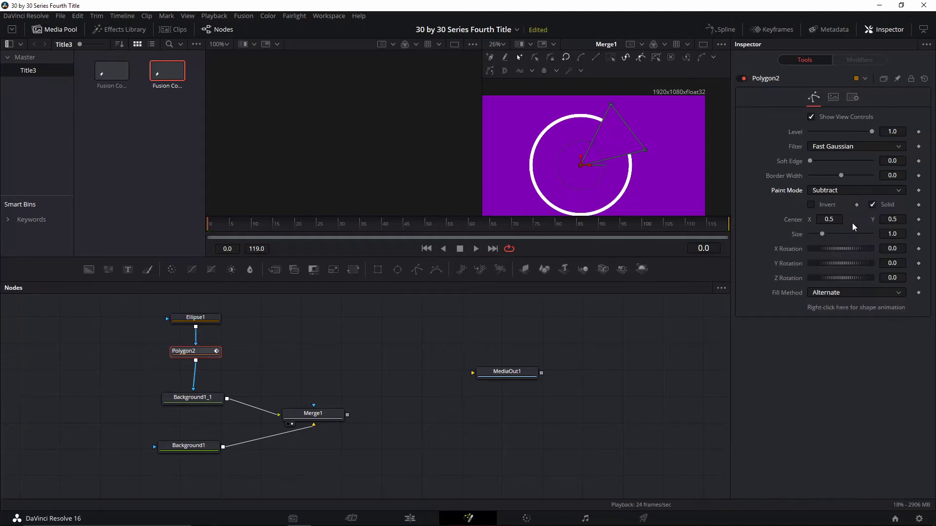
{"action": "left_click", "coordinate": [812, 206]}
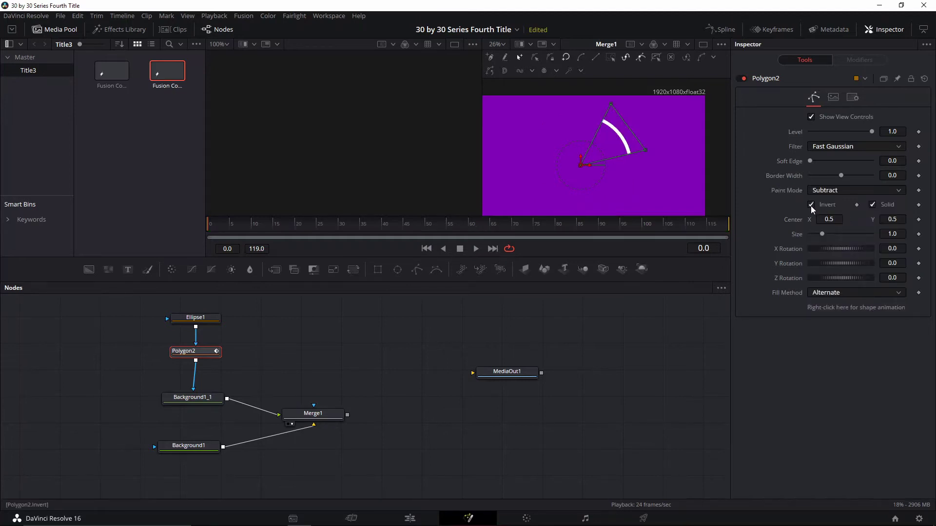
{"action": "left_click", "coordinate": [877, 207]}
{"action": "left_click", "coordinate": [875, 207]}
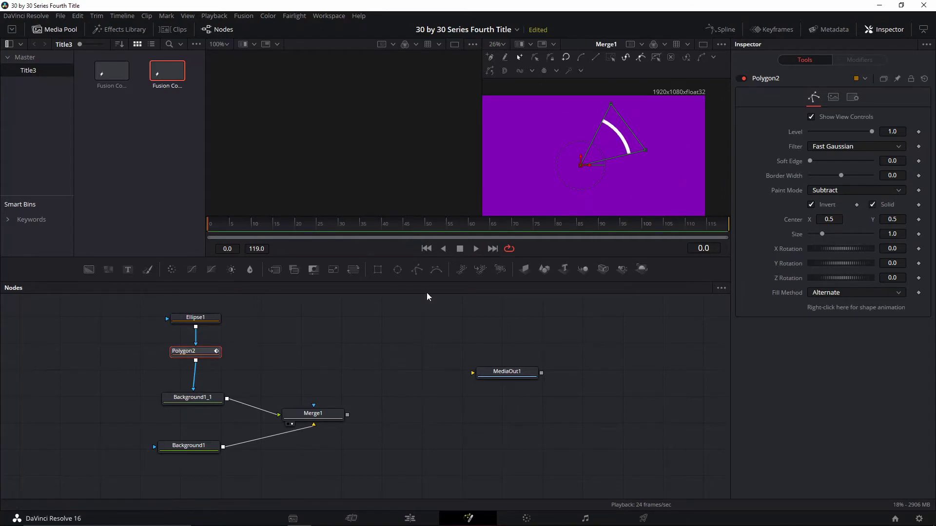
{"action": "left_click_drag", "start_coordinate": [201, 400], "coordinate": [204, 383]}
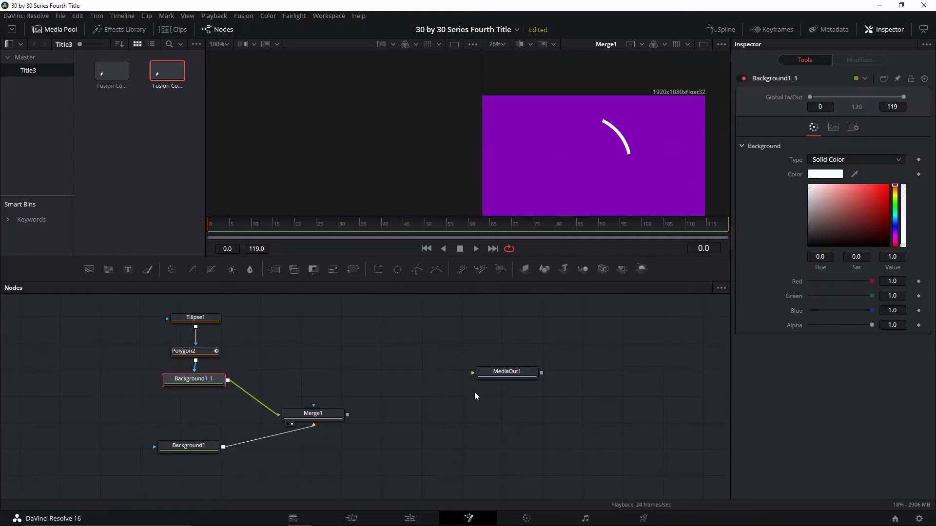
Step: Add a Duplicate node after Background1_1 with 6 copies at a 360/6 angle
{"action": "key", "text": "shift+space"}
{"action": "type", "text": "TRANS"}
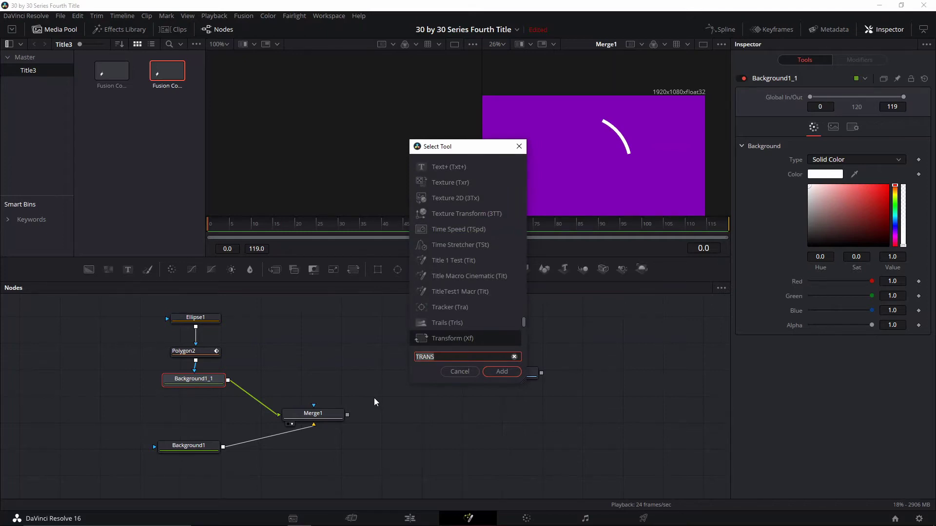
{"action": "key", "text": "BackSpace"}
{"action": "key", "text": "BackSpace"}
{"action": "key", "text": "BackSpace"}
{"action": "key", "text": "BackSpace"}
{"action": "key", "text": "BackSpace"}
{"action": "type", "text": "dup"}
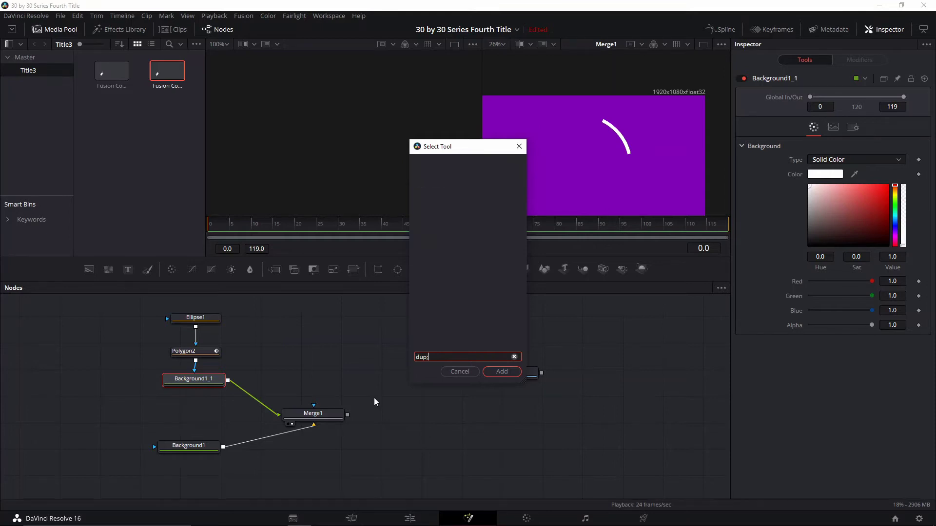
{"action": "key", "text": "Return"}
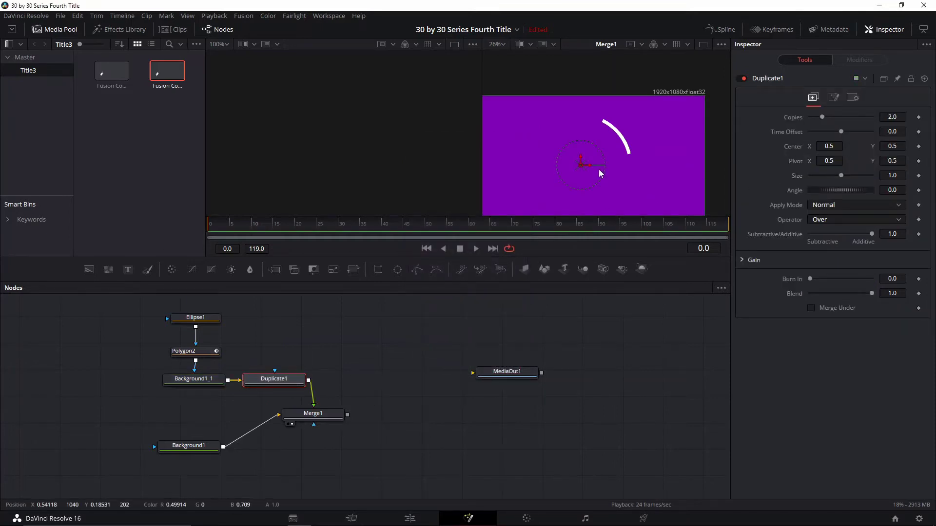
{"action": "left_click", "coordinate": [893, 117]}
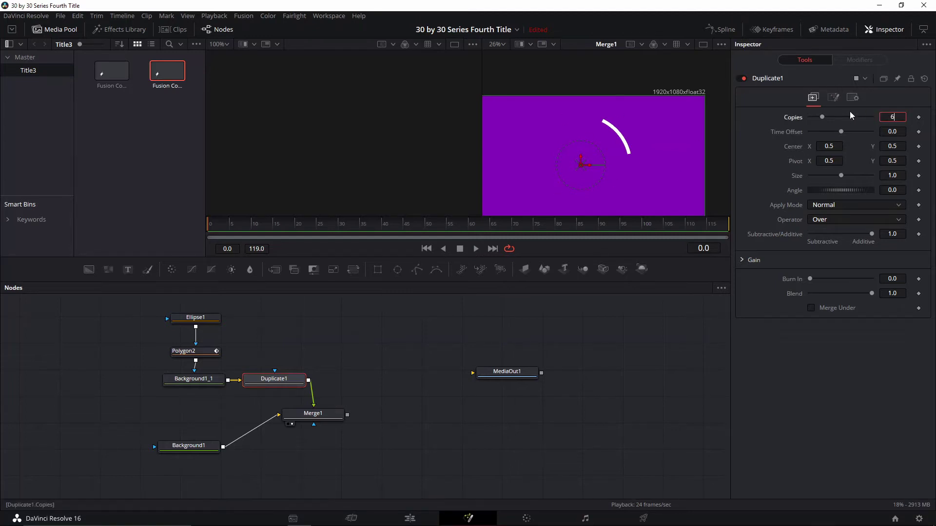
{"action": "type", "text": "6"}
{"action": "key", "text": "Return"}
{"action": "left_click", "coordinate": [897, 191]}
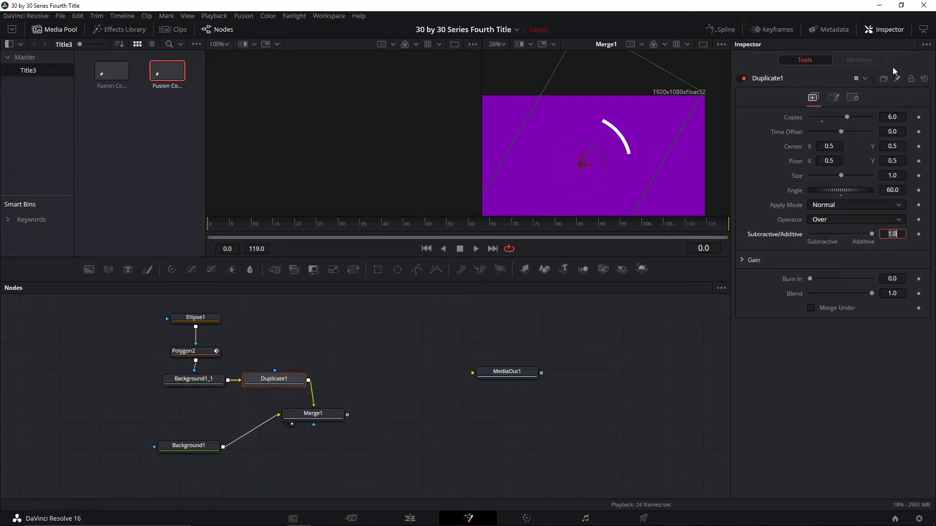
{"action": "key", "text": "Tab"}
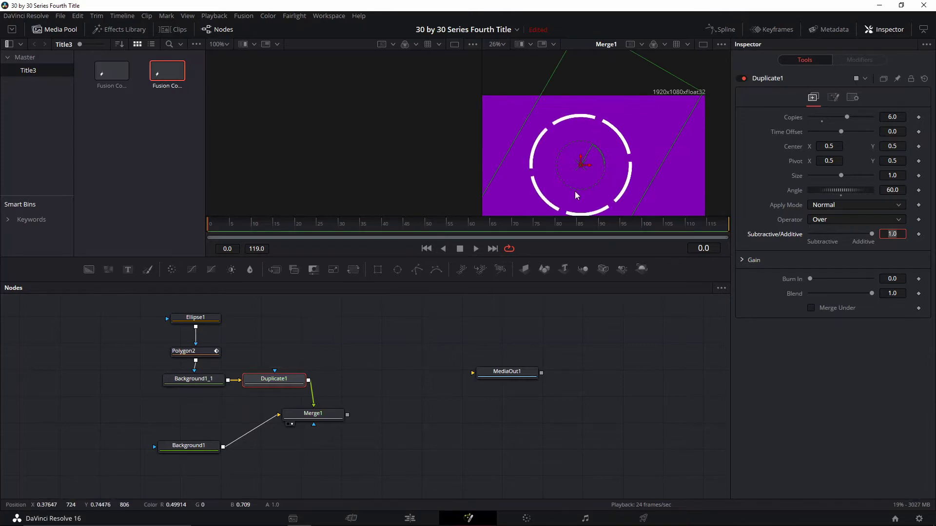
Step: Rearrange the Merge1 node, move the playhead to frame 10 and pan the viewer
{"action": "left_click_drag", "start_coordinate": [295, 411], "coordinate": [301, 412]}
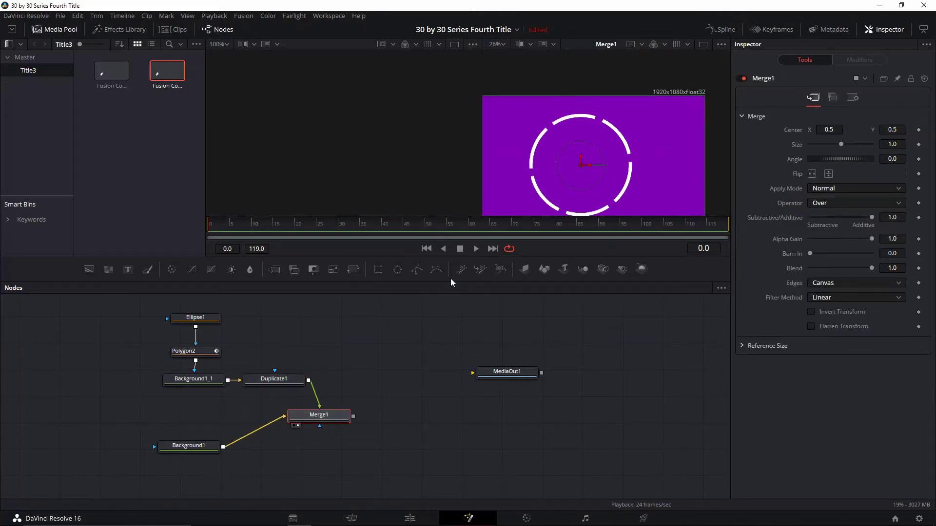
{"action": "left_click", "coordinate": [274, 379]}
{"action": "mouse_move", "coordinate": [253, 228]}
{"action": "left_mouse_down"}
{"action": "mouse_move", "coordinate": [269, 227]}
{"action": "mouse_move", "coordinate": [254, 231]}
{"action": "left_mouse_up"}
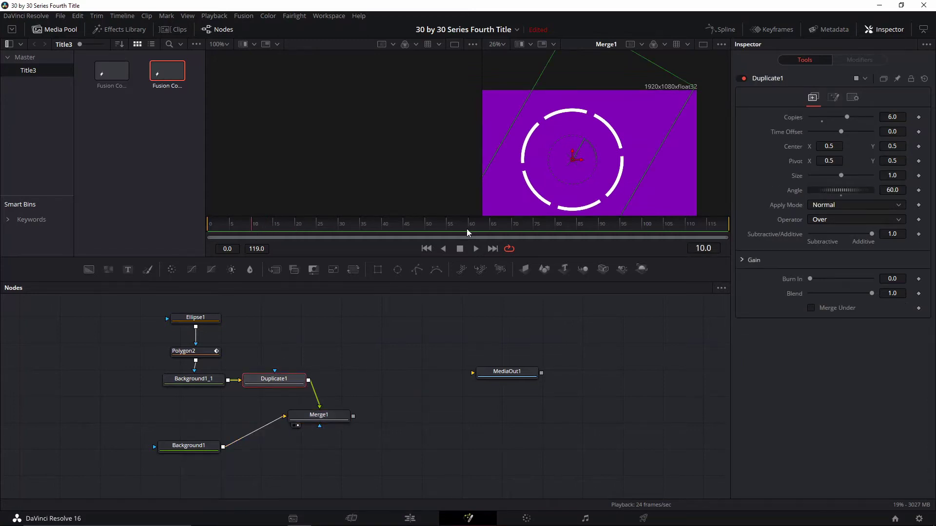
{"action": "left_click_drag", "start_coordinate": [323, 418], "coordinate": [338, 430]}
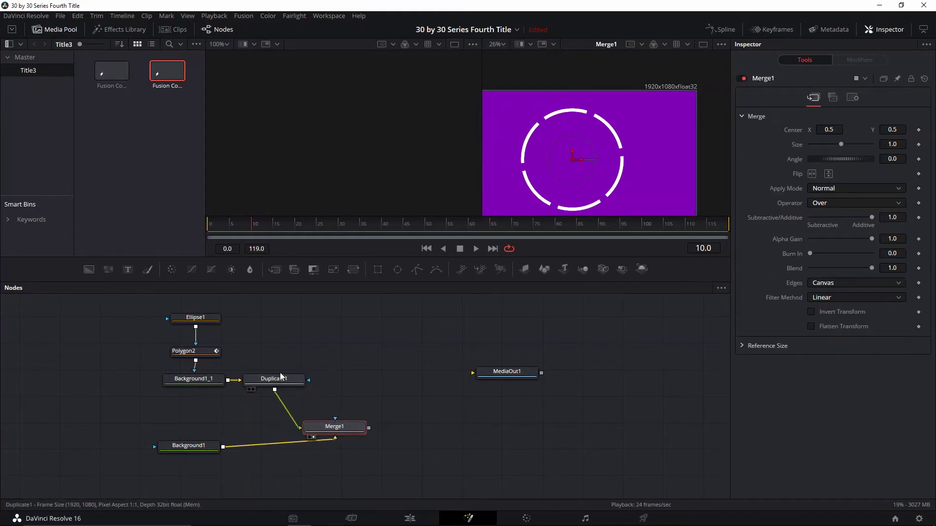
{"action": "left_click_drag", "start_coordinate": [253, 227], "coordinate": [254, 230]}
{"action": "left_click_drag", "start_coordinate": [331, 427], "coordinate": [353, 434]}
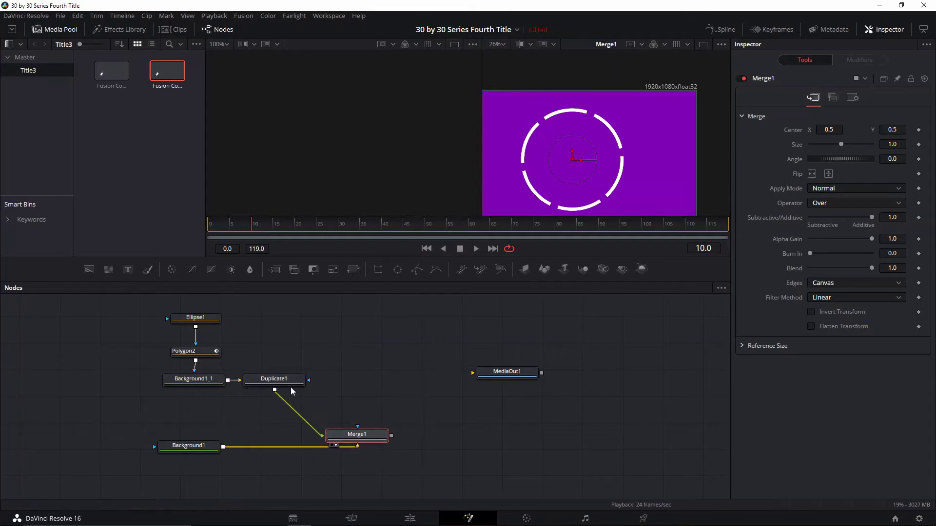
{"action": "left_click", "coordinate": [303, 381]}
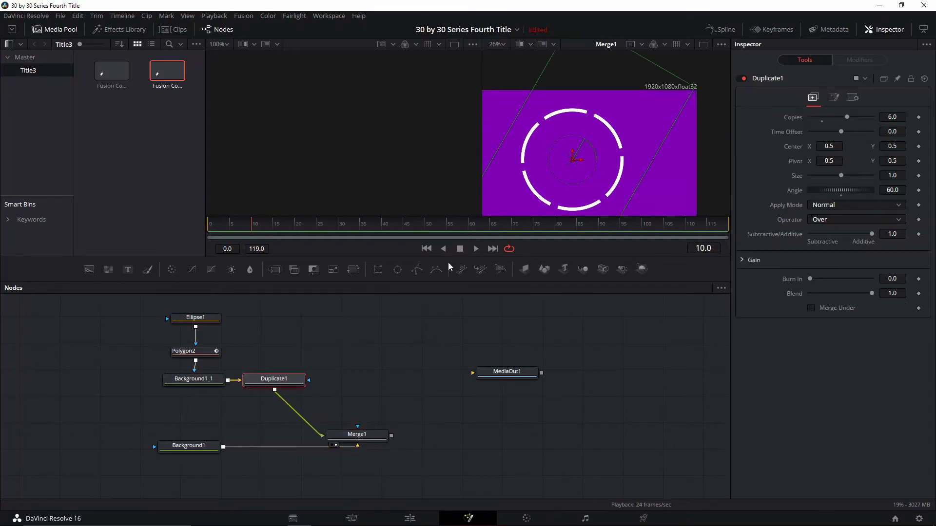
{"action": "left_click_drag", "start_coordinate": [548, 185], "coordinate": [609, 147]}
Step: Insert a Transform node between Duplicate1 and Merge1 via the tool search
{"action": "key", "text": "shift+space"}
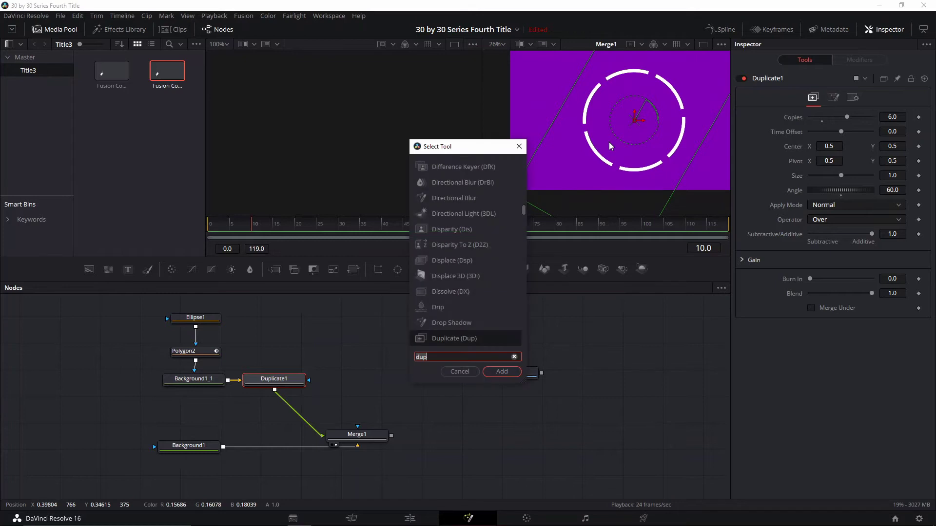
{"action": "type", "text": "trann"}
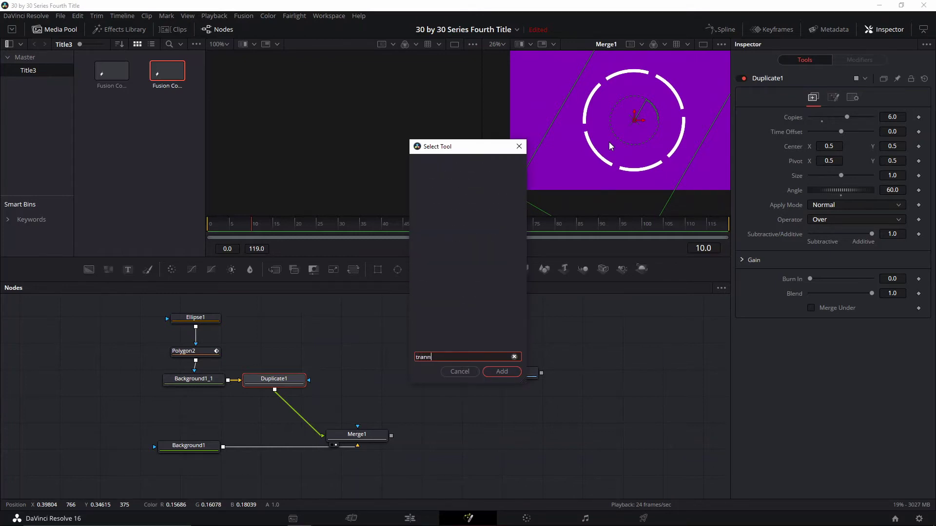
{"action": "key", "text": "BackSpace"}
{"action": "type", "text": "s"}
{"action": "key", "text": "Return"}
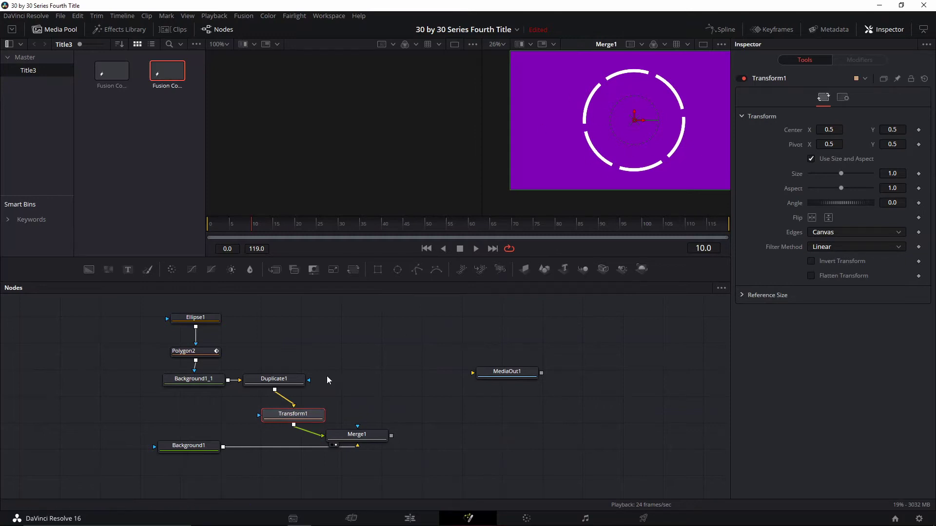
Step: Test shrinking Duplicate1's Size, undo it back to 1.0, and scrub to about frame 22
{"action": "left_click", "coordinate": [301, 384]}
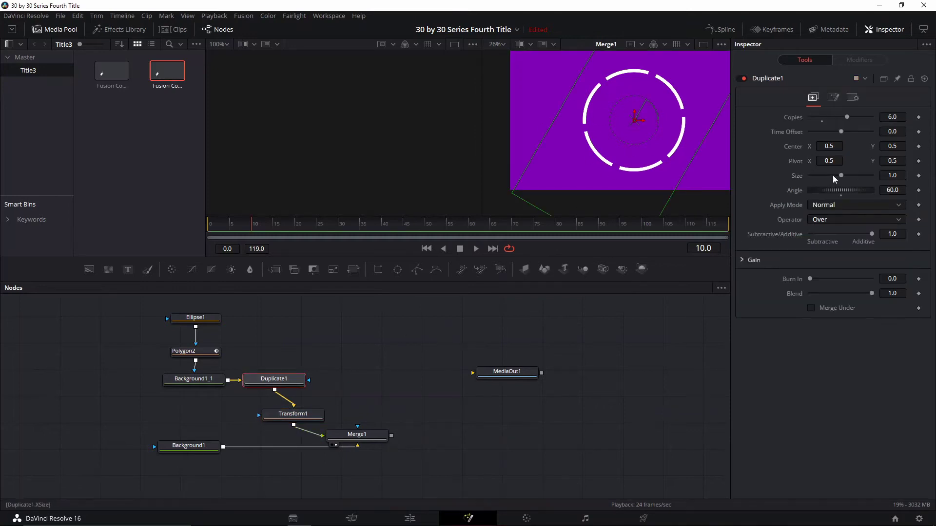
{"action": "left_click_drag", "start_coordinate": [837, 174], "coordinate": [829, 175]}
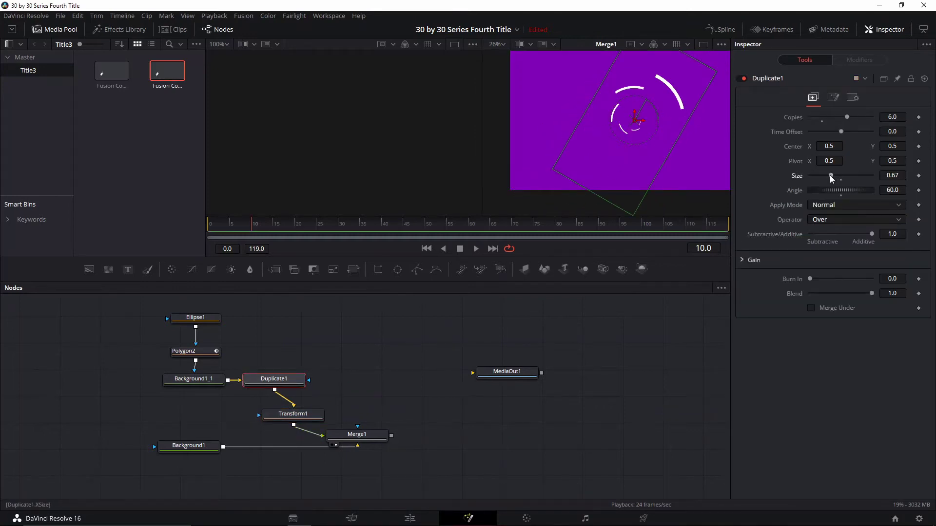
{"action": "key", "text": "ctrl+z"}
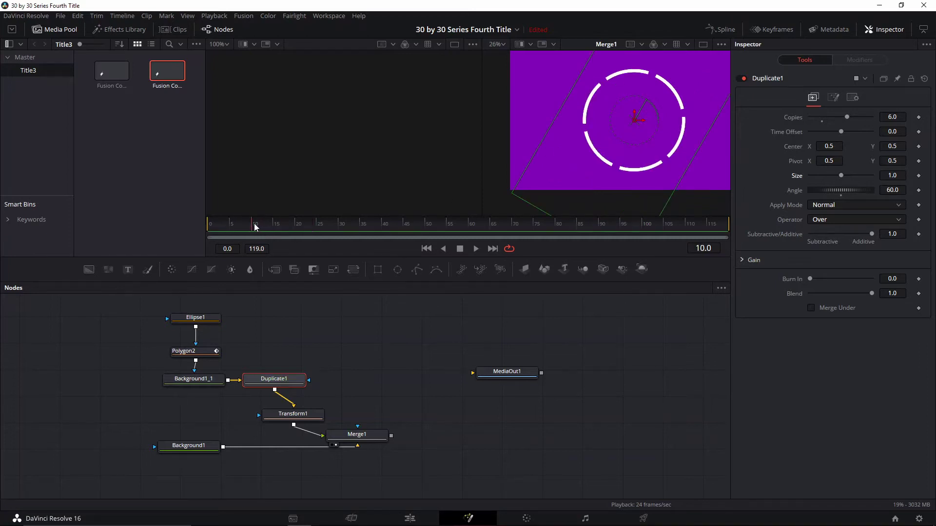
{"action": "left_click_drag", "start_coordinate": [285, 226], "coordinate": [300, 228]}
Step: Keyframe Duplicate1's Size and Angle at frame 22, set Size 0.0 at frame 10, and preview
{"action": "left_click", "coordinate": [919, 177]}
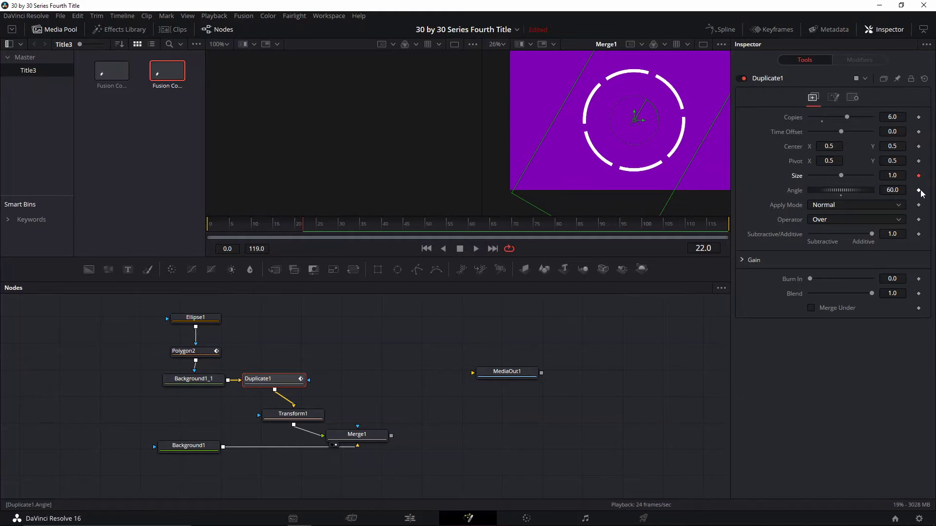
{"action": "left_click", "coordinate": [919, 190]}
{"action": "left_click_drag", "start_coordinate": [290, 232], "coordinate": [254, 226]}
{"action": "left_click_drag", "start_coordinate": [835, 174], "coordinate": [762, 188]}
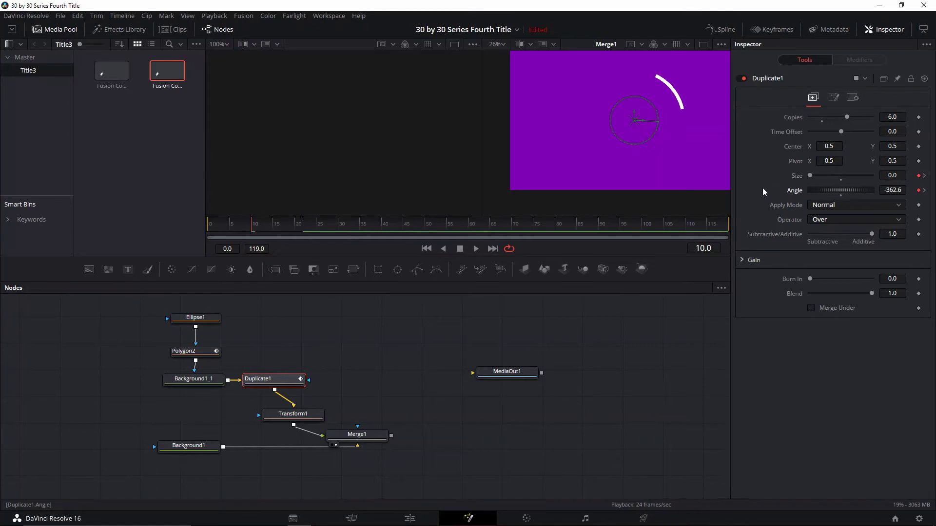
{"action": "key", "text": "space"}
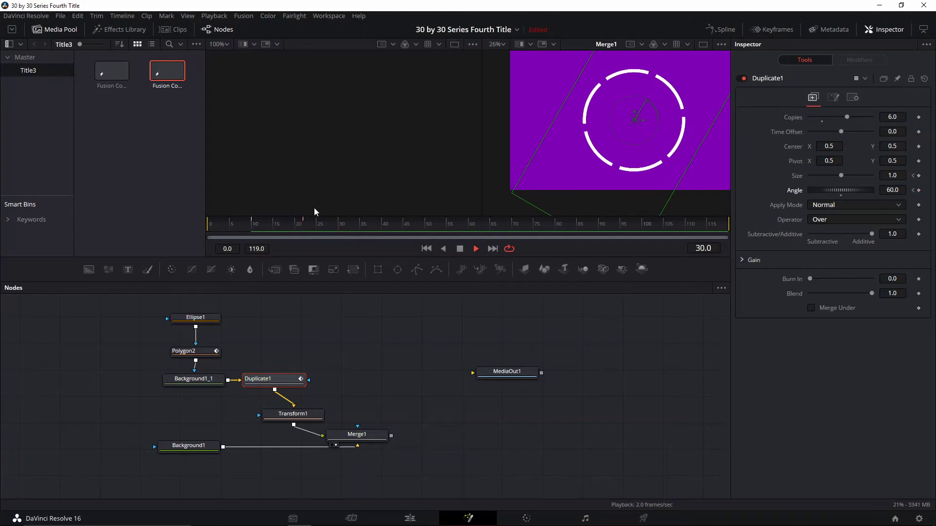
{"action": "left_click", "coordinate": [267, 223]}
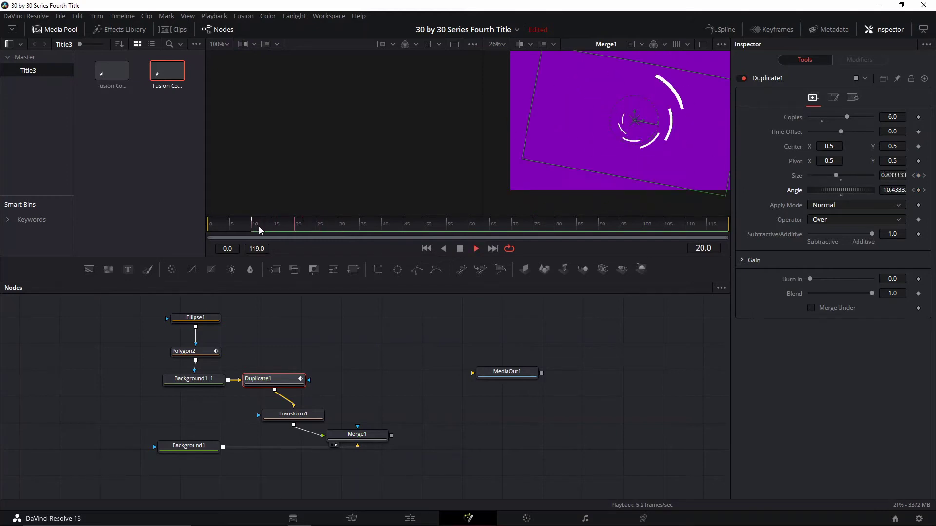
{"action": "mouse_move", "coordinate": [268, 228]}
{"action": "left_mouse_down"}
{"action": "mouse_move", "coordinate": [304, 227]}
{"action": "mouse_move", "coordinate": [257, 223]}
{"action": "left_mouse_up"}
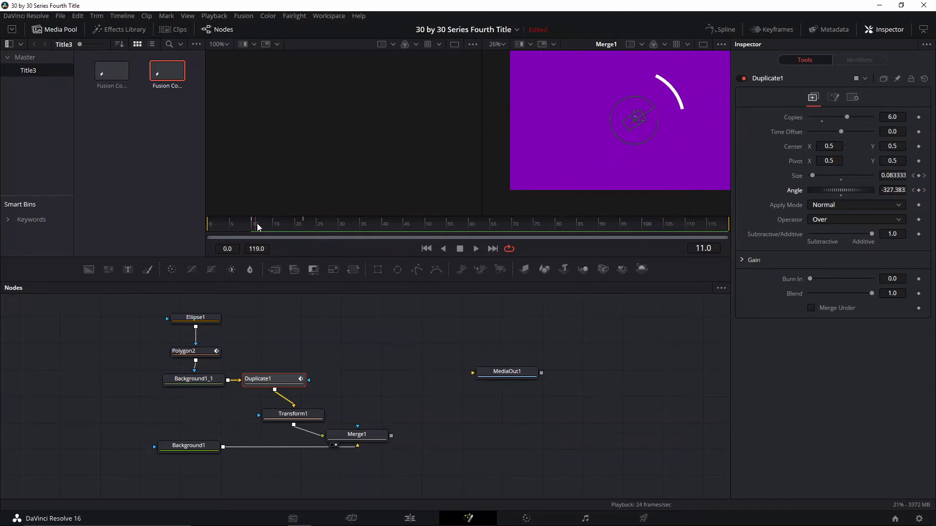
Step: Set Duplicate1's Angle at frame 10 to 60, then 310.4°, and preview the spin
{"action": "double_click", "coordinate": [841, 194]}
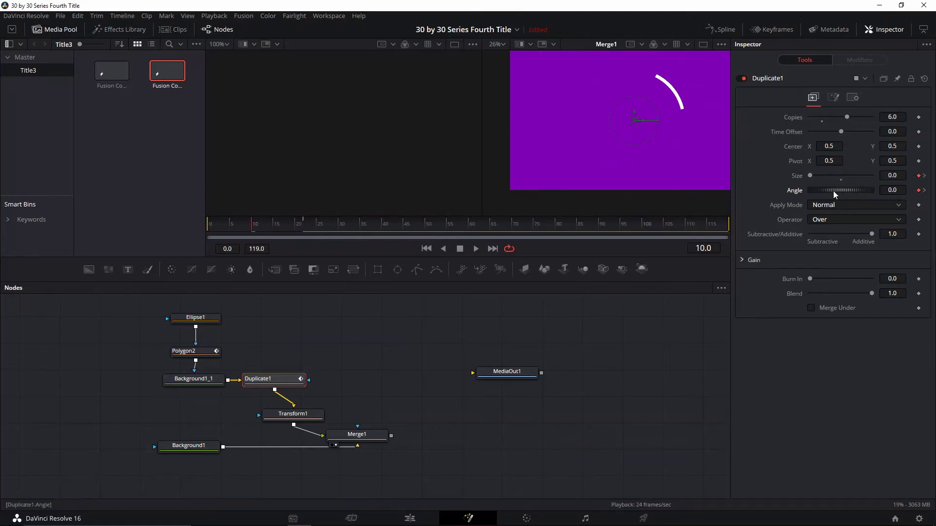
{"action": "left_click", "coordinate": [892, 190]}
{"action": "type", "text": "60"}
{"action": "key", "text": "Tab"}
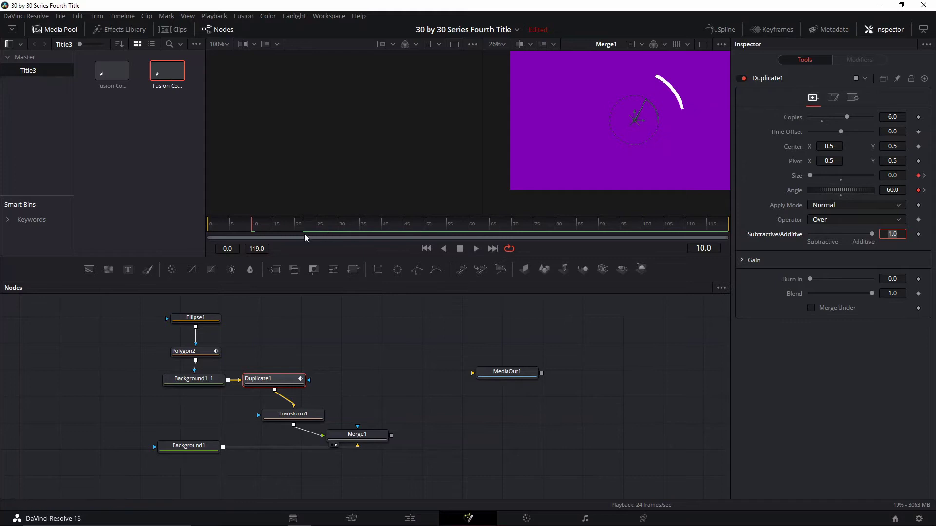
{"action": "left_click_drag", "start_coordinate": [846, 188], "coordinate": [893, 189]}
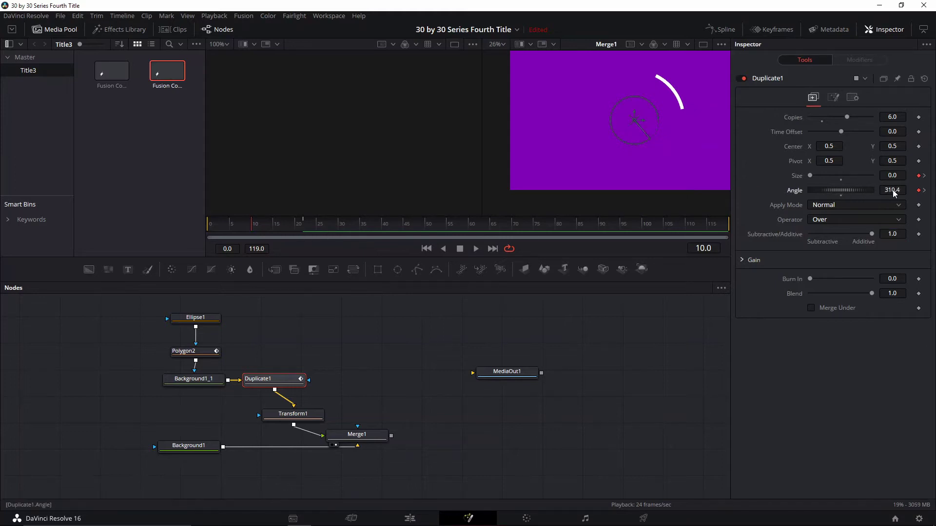
{"action": "key", "text": "space"}
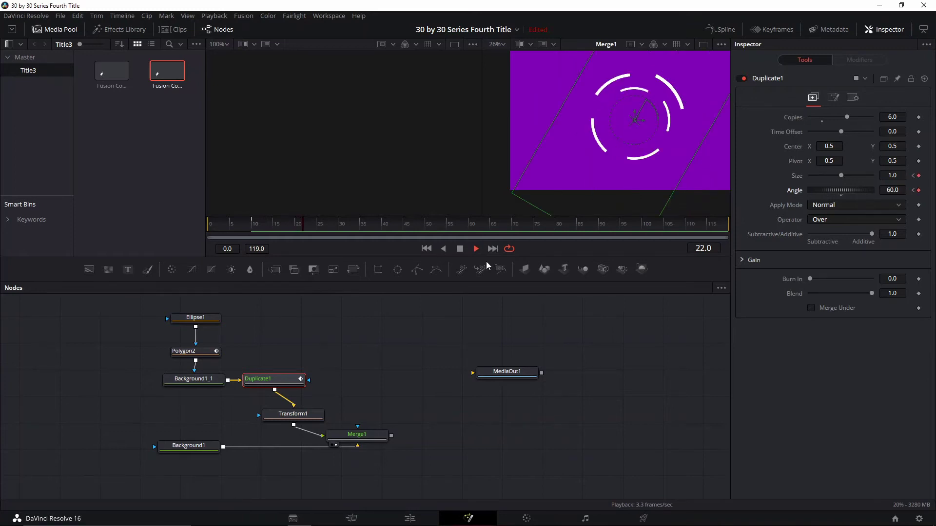
{"action": "left_click", "coordinate": [351, 229]}
{"action": "left_click_drag", "start_coordinate": [312, 226], "coordinate": [255, 229]}
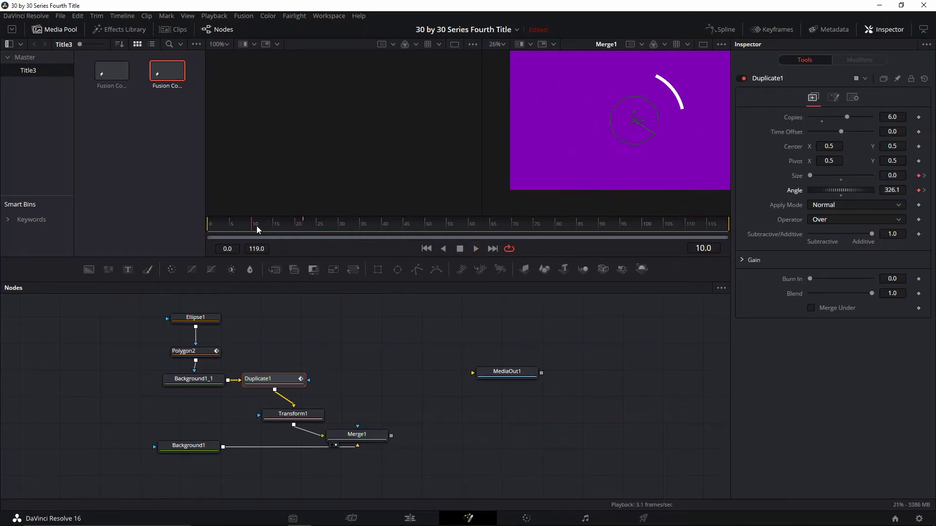
Step: Try rotating Ellipse1 and undo it, then bring up Transform1's settings
{"action": "left_click", "coordinate": [195, 317]}
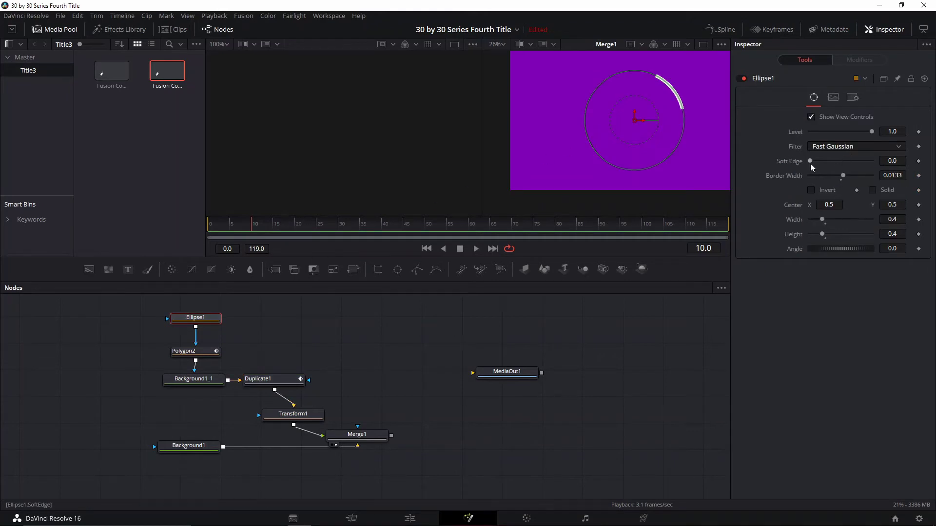
{"action": "left_click_drag", "start_coordinate": [842, 248], "coordinate": [846, 251]}
{"action": "key", "text": "ctrl+z"}
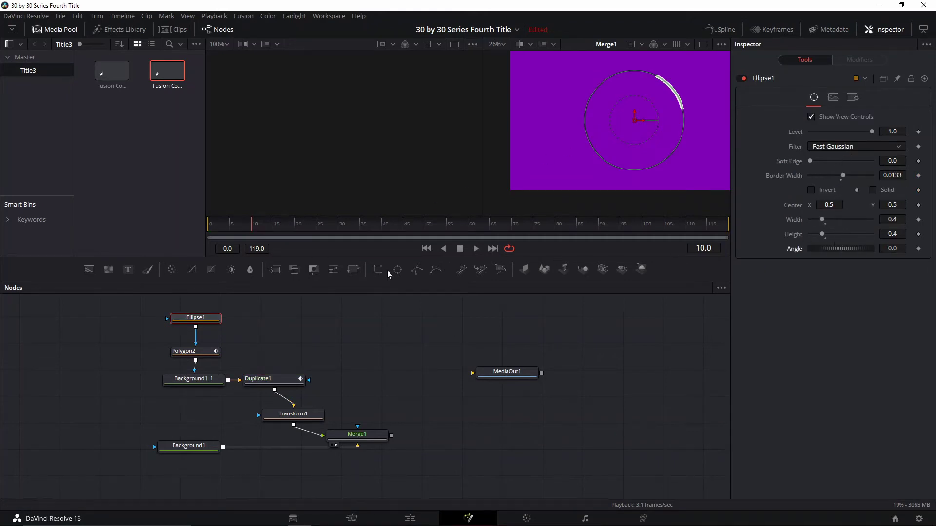
{"action": "left_click", "coordinate": [259, 374]}
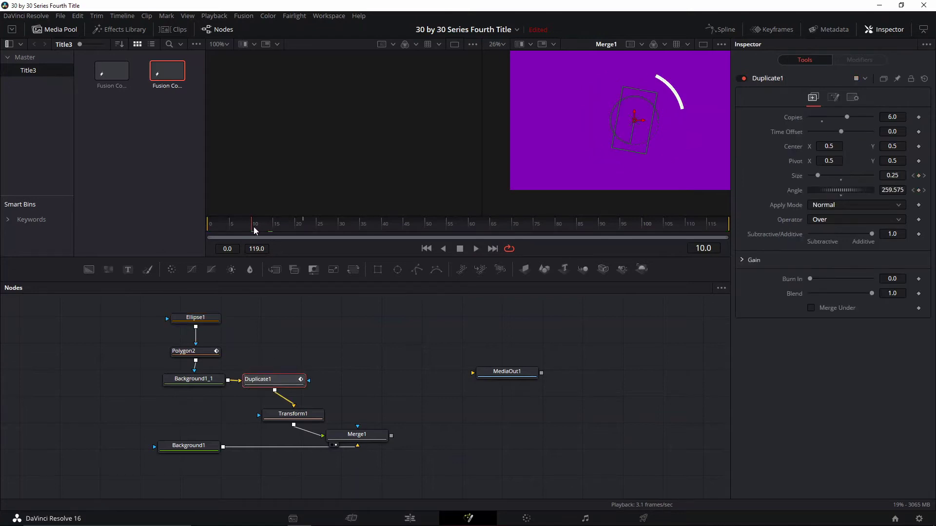
{"action": "left_click", "coordinate": [263, 414]}
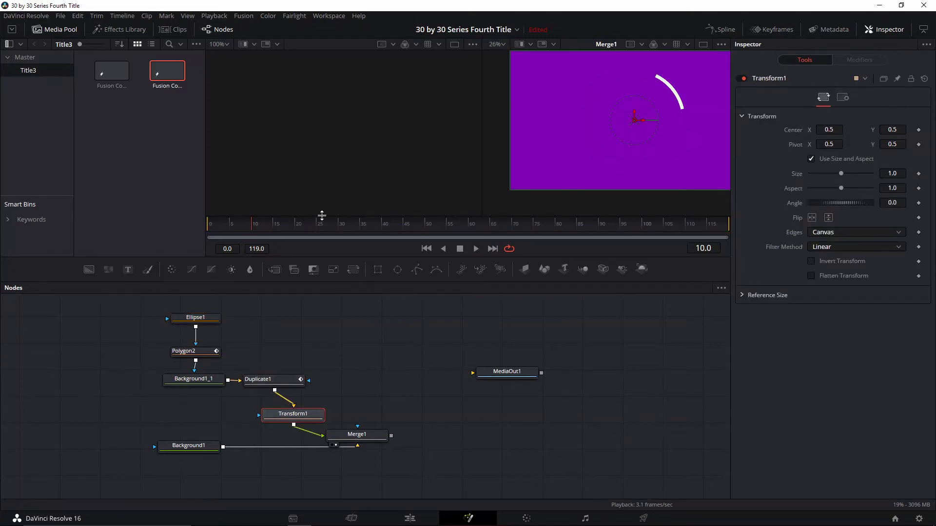
Step: Keyframe Transform1's Size 1 and Angle 0 at the end of the animation
{"action": "left_click_drag", "start_coordinate": [257, 226], "coordinate": [302, 227]}
{"action": "key", "text": "space"}
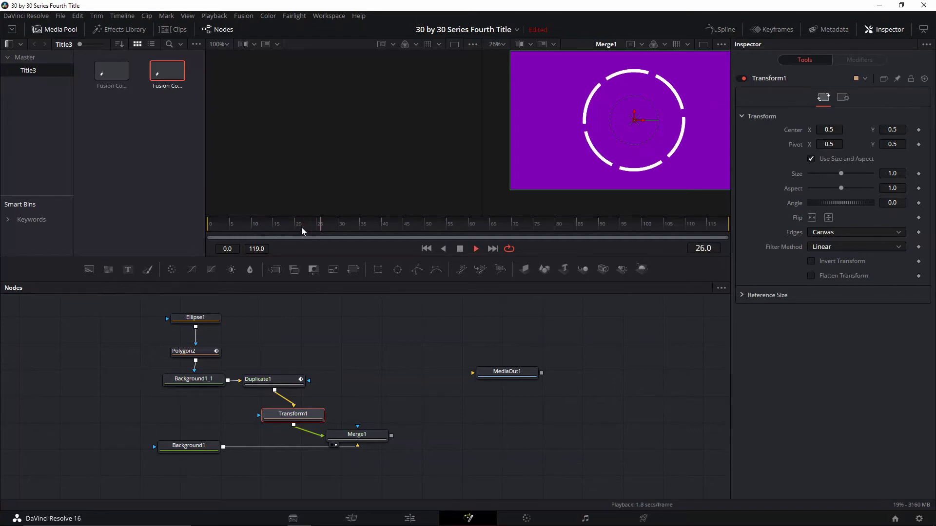
{"action": "left_click", "coordinate": [301, 227]}
{"action": "left_click", "coordinate": [919, 174]}
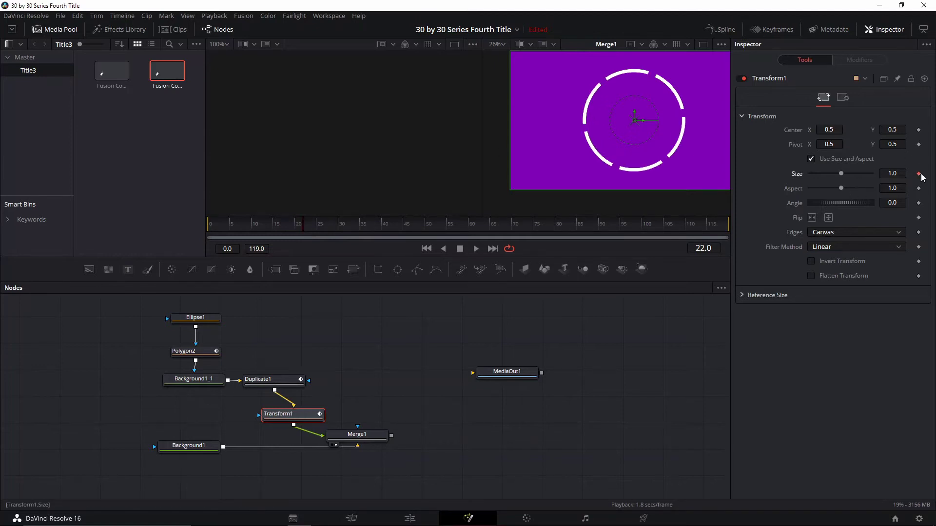
{"action": "left_click", "coordinate": [919, 204]}
Step: At frame 10 set Transform1 to Size 0 and Angle 180, then play back to check
{"action": "left_click", "coordinate": [255, 224]}
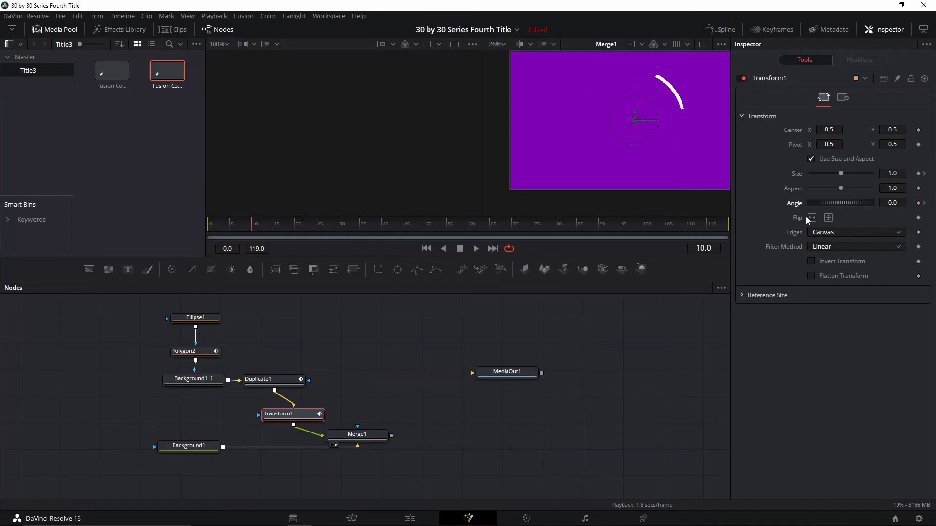
{"action": "left_click_drag", "start_coordinate": [861, 202], "coordinate": [828, 207]}
{"action": "key", "text": "space"}
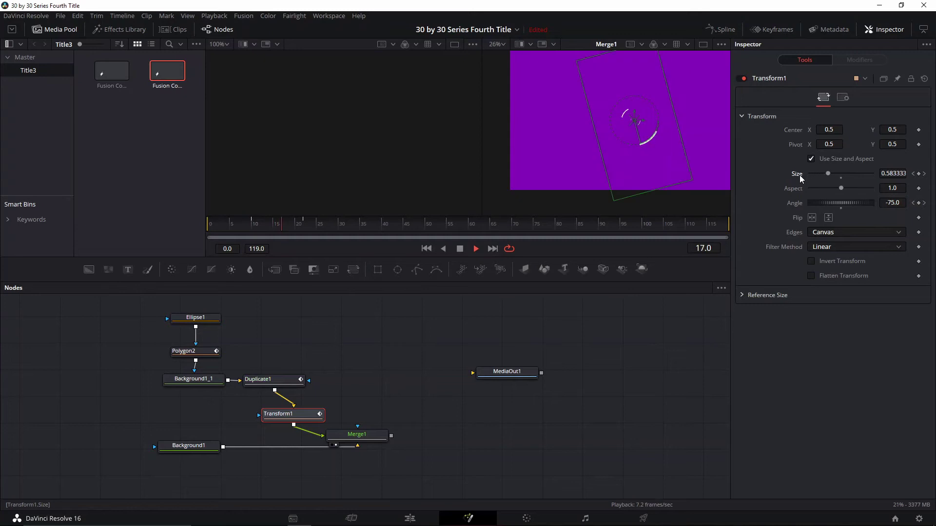
{"action": "key", "text": "space"}
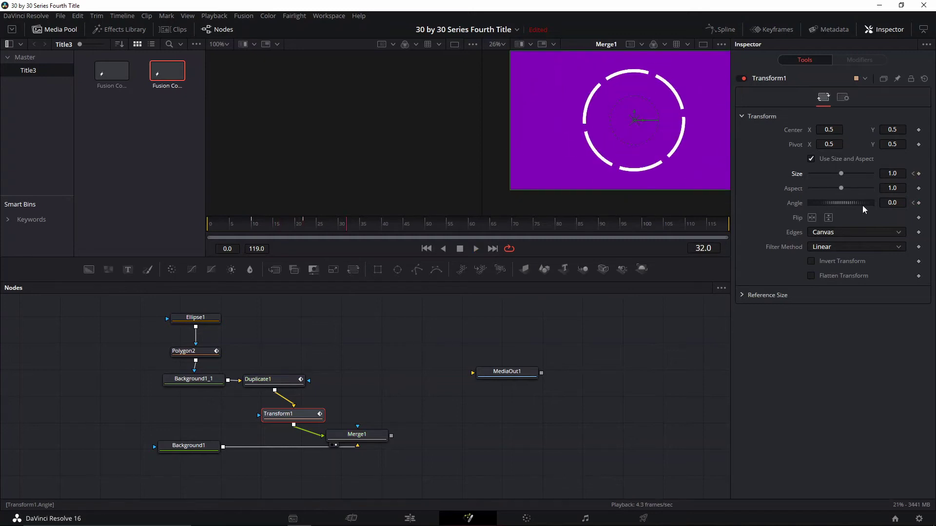
{"action": "left_click", "coordinate": [254, 220]}
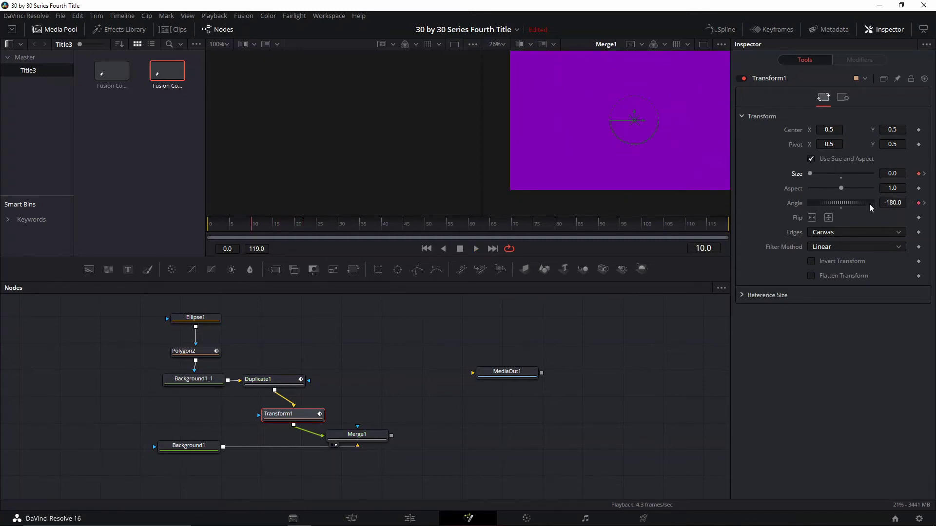
{"action": "left_click", "coordinate": [891, 203]}
{"action": "key", "text": "Return"}
{"action": "key", "text": "space"}
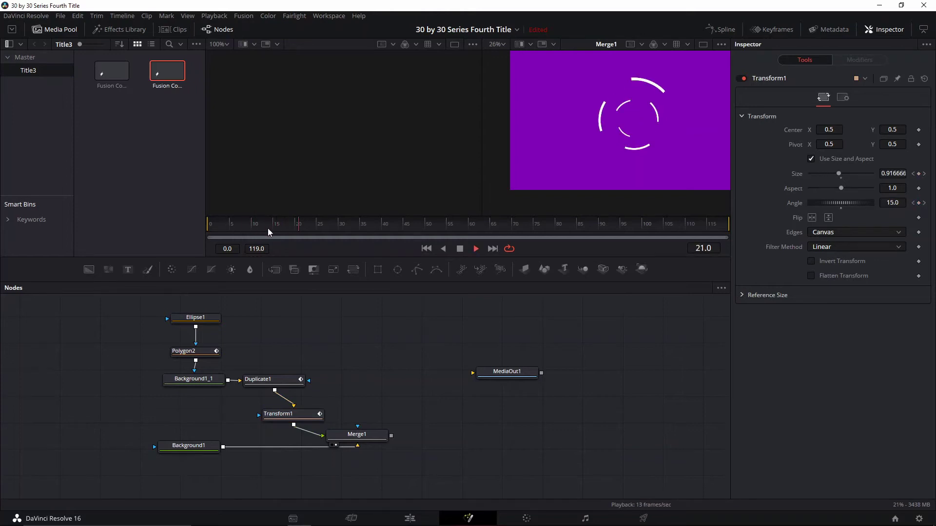
{"action": "left_click", "coordinate": [297, 227]}
{"action": "left_click_drag", "start_coordinate": [298, 227], "coordinate": [305, 226]}
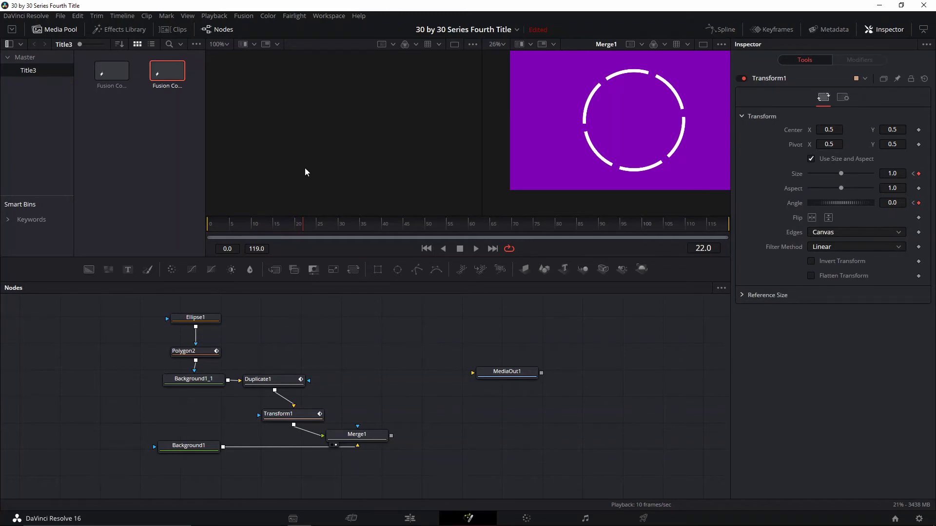
{"action": "key", "text": "space"}
{"action": "scroll", "coordinate": [610, 121], "scroll_direction": "down", "scroll_amount": 3}
Step: Make room below and add a second Transform node after Transform1 with the 'tran' search
{"action": "scroll", "coordinate": [571, 141], "scroll_direction": "up", "scroll_amount": 1}
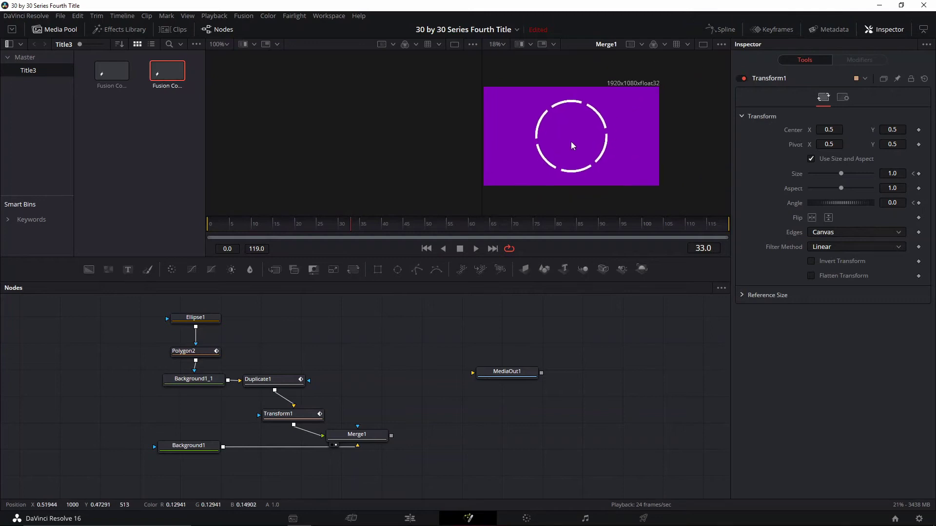
{"action": "left_click_drag", "start_coordinate": [337, 437], "coordinate": [294, 404]}
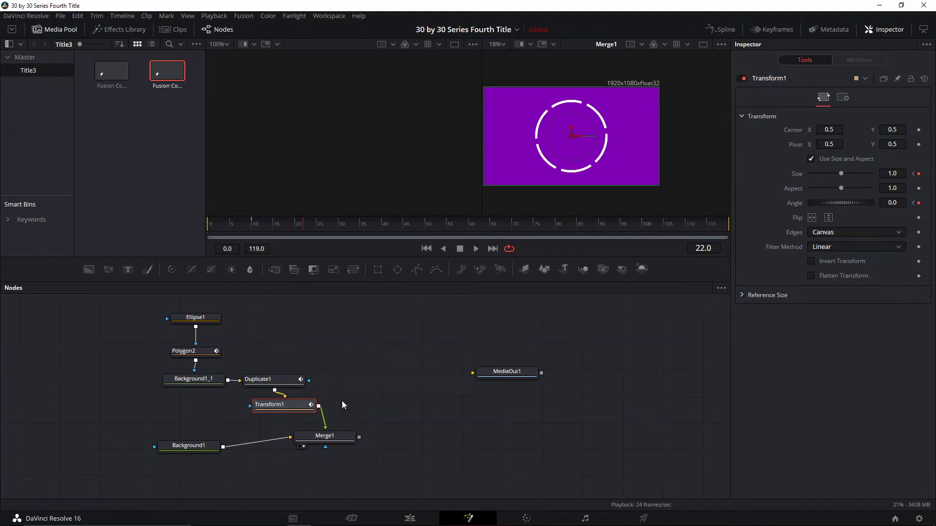
{"action": "key", "text": "shift+space"}
{"action": "type", "text": "tran"}
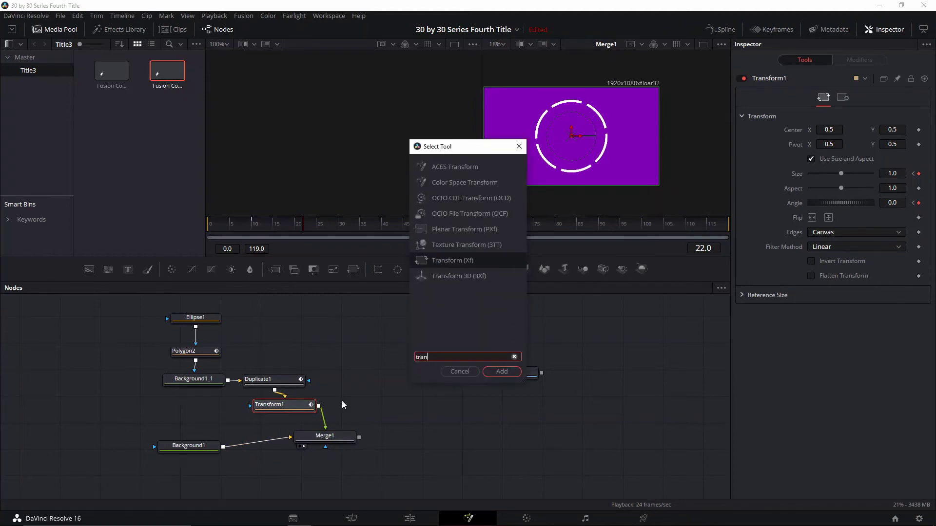
{"action": "key", "text": "Return"}
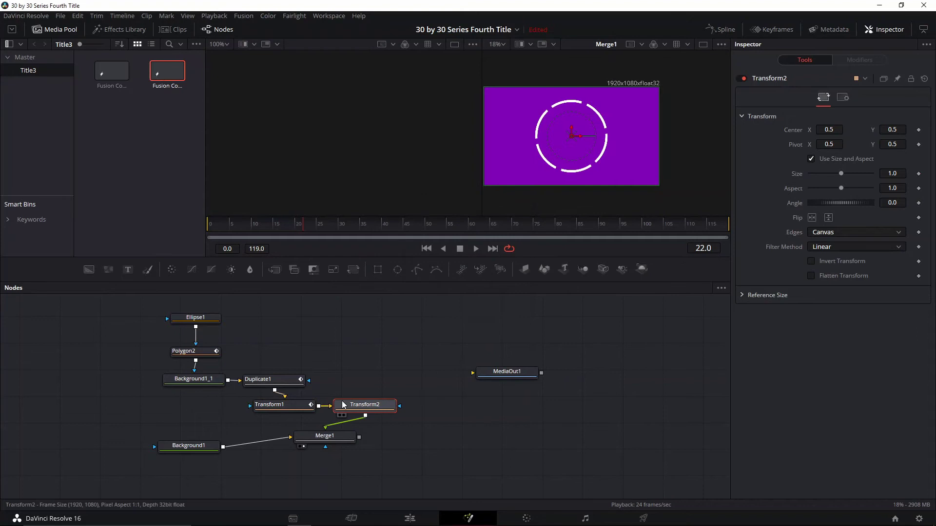
Step: Shrink the ring to 0.48, move it lower left, and shift Merge1 and MediaOut1 right
{"action": "left_click_drag", "start_coordinate": [581, 135], "coordinate": [549, 137]}
{"action": "left_click_drag", "start_coordinate": [843, 174], "coordinate": [831, 174]}
{"action": "left_click_drag", "start_coordinate": [541, 136], "coordinate": [531, 161]}
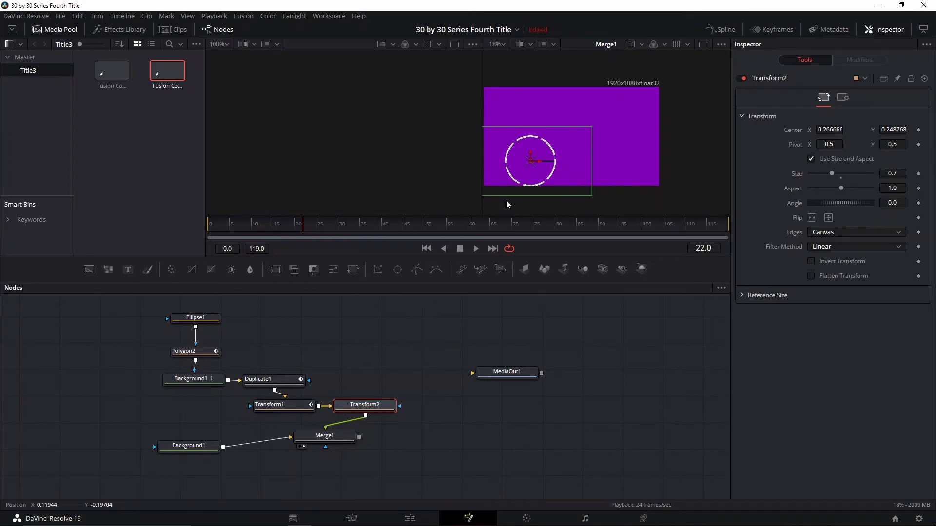
{"action": "left_click_drag", "start_coordinate": [833, 173], "coordinate": [829, 174]}
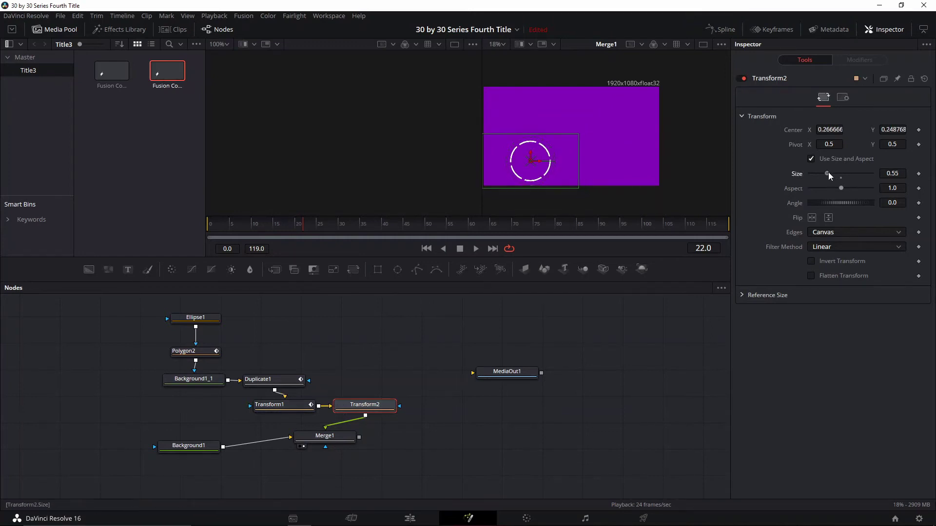
{"action": "left_click_drag", "start_coordinate": [531, 165], "coordinate": [509, 171]}
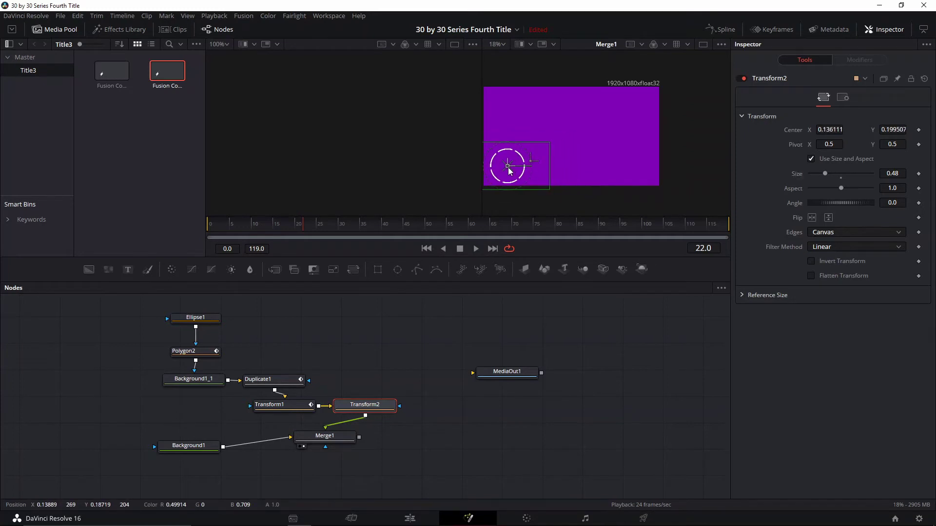
{"action": "scroll", "coordinate": [530, 172], "scroll_direction": "up", "scroll_amount": 2}
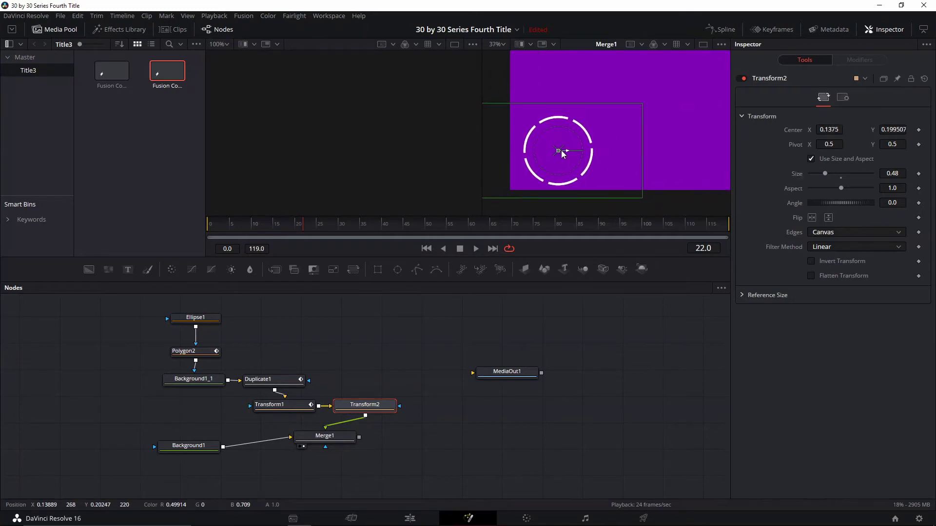
{"action": "left_click_drag", "start_coordinate": [561, 151], "coordinate": [566, 150]}
{"action": "left_click_drag", "start_coordinate": [325, 436], "coordinate": [391, 445]}
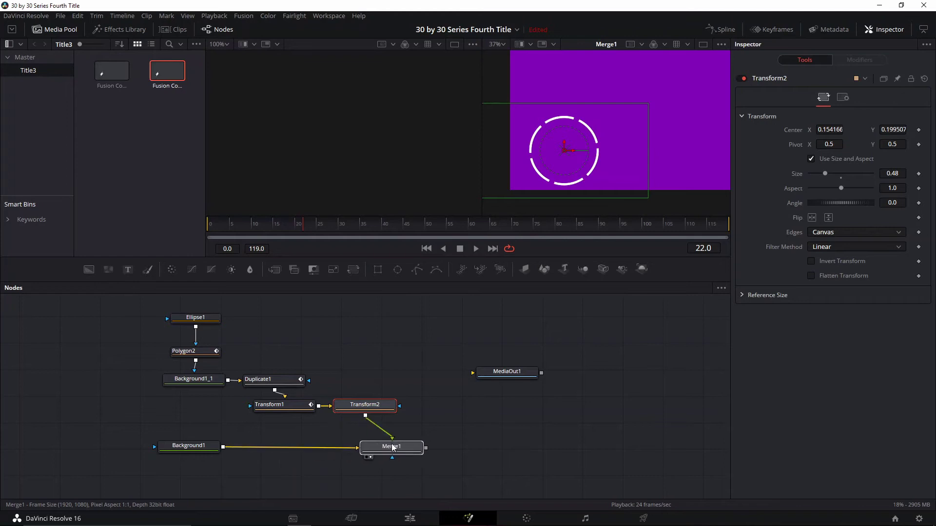
{"action": "left_click_drag", "start_coordinate": [507, 372], "coordinate": [585, 368]}
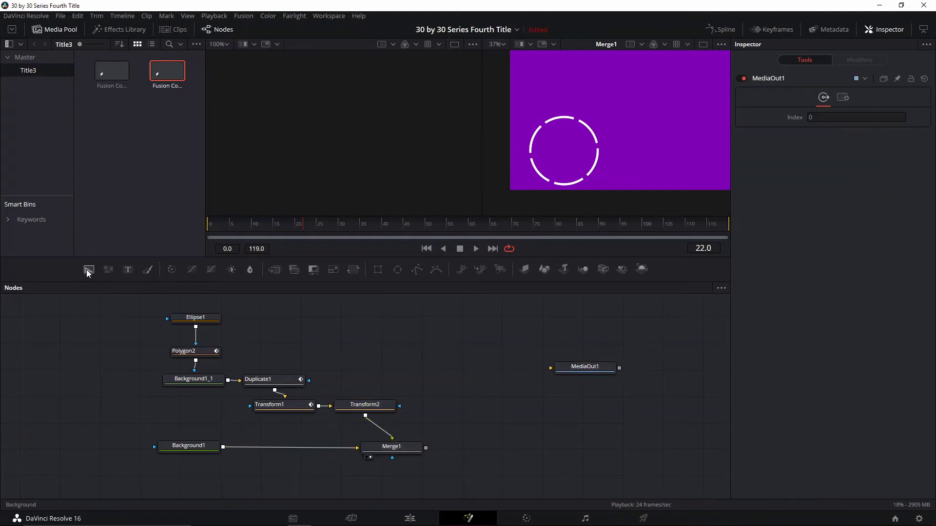
Step: Merge a dark red Background2 (Red 0.11, Green/Blue 0.02387) over Merge1 as Merge2
{"action": "left_click_drag", "start_coordinate": [88, 272], "coordinate": [456, 384]}
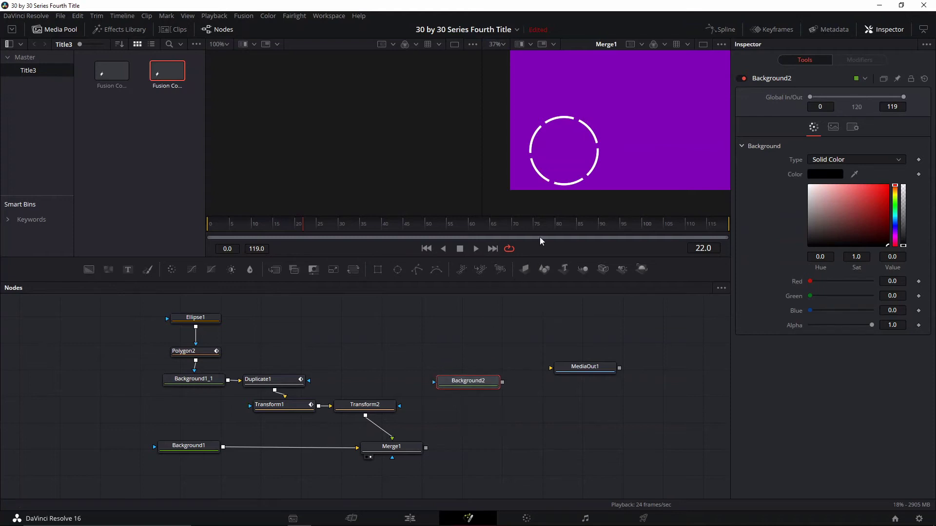
{"action": "left_click_drag", "start_coordinate": [502, 383], "coordinate": [426, 449]}
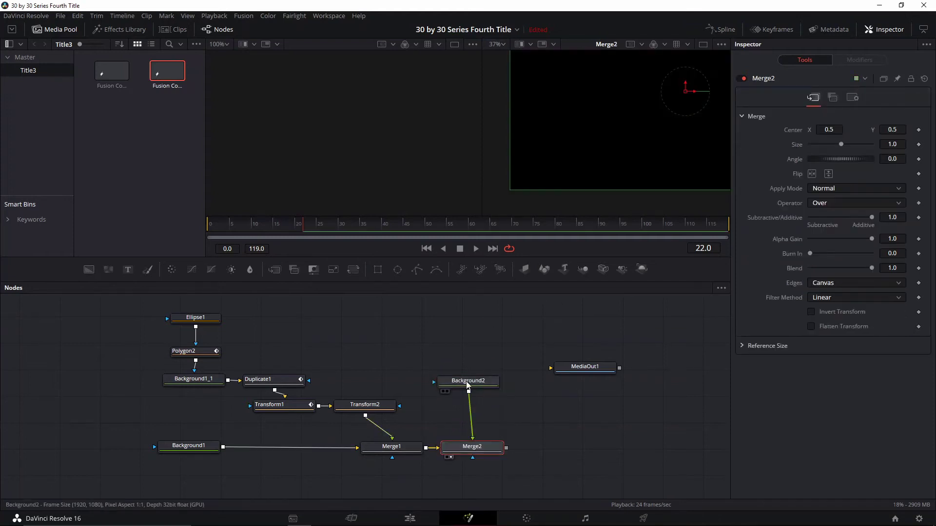
{"action": "left_click", "coordinate": [506, 332]}
{"action": "left_click_drag", "start_coordinate": [841, 223], "coordinate": [870, 240]}
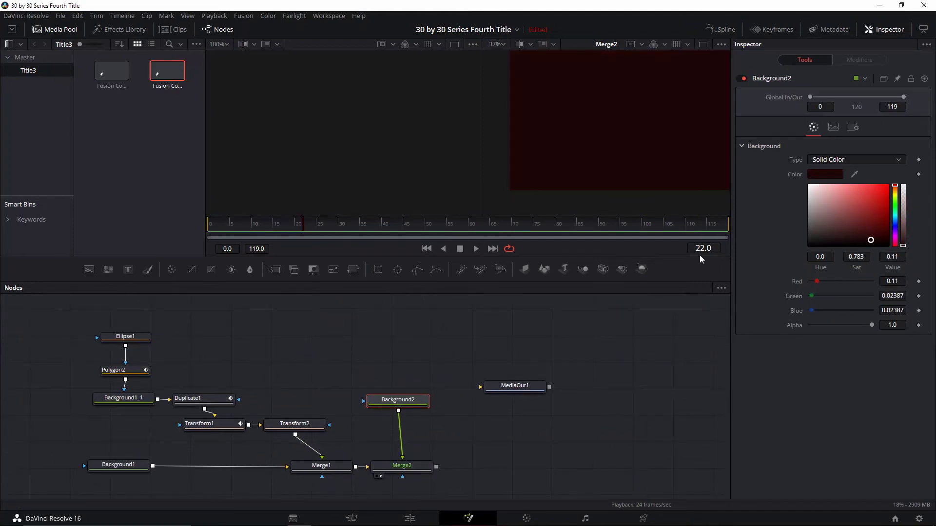
Step: Add a Rectangle1 mask to Background2, shorten it to 0.252 height and move it down-left
{"action": "left_click", "coordinate": [378, 270]}
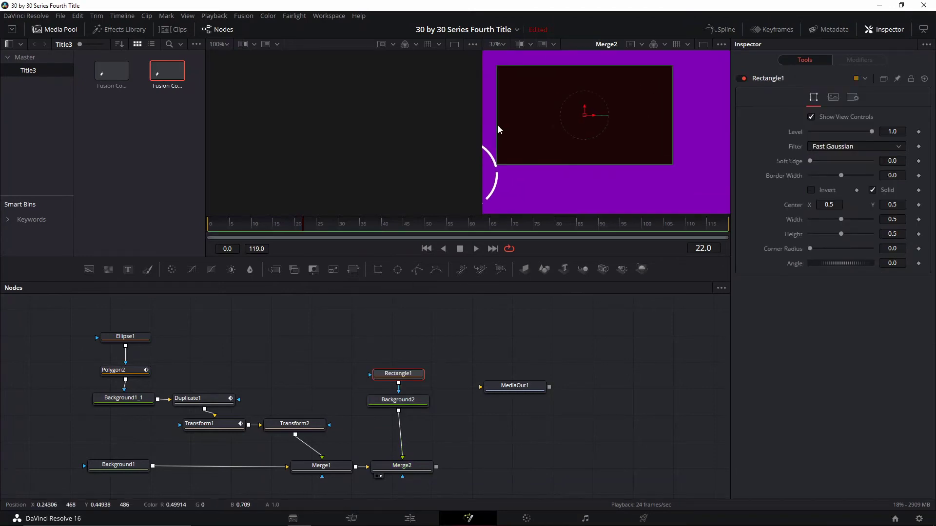
{"action": "scroll", "coordinate": [577, 168], "scroll_direction": "left", "scroll_amount": 2}
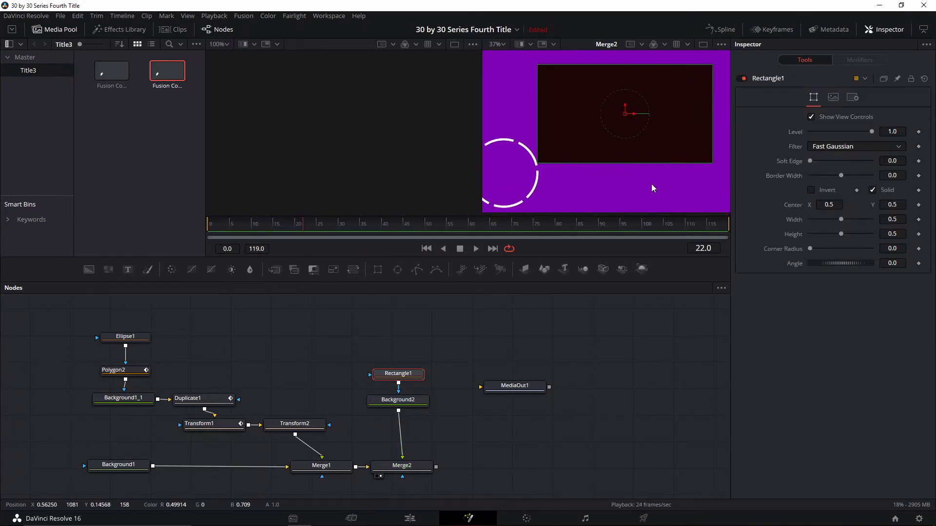
{"action": "left_click_drag", "start_coordinate": [841, 234], "coordinate": [826, 236]}
{"action": "left_click_drag", "start_coordinate": [626, 114], "coordinate": [595, 184]}
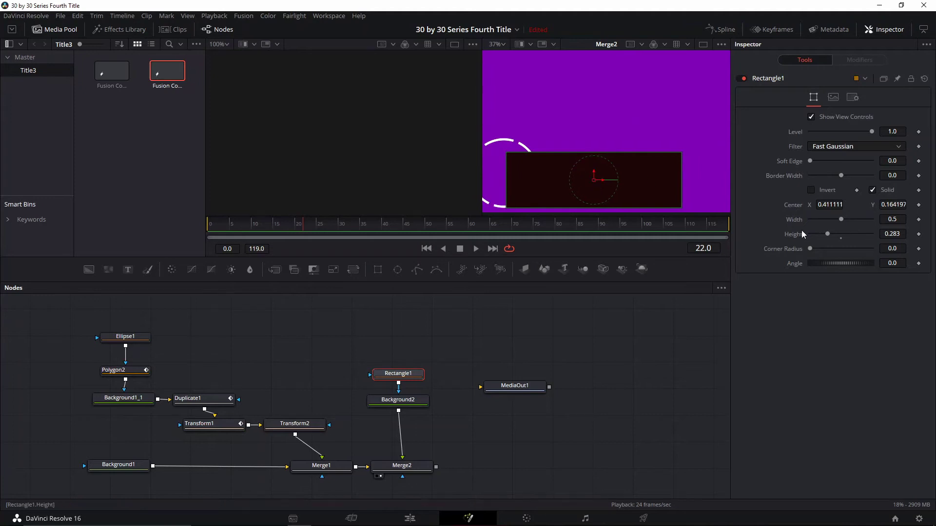
{"action": "left_click_drag", "start_coordinate": [831, 236], "coordinate": [825, 236]}
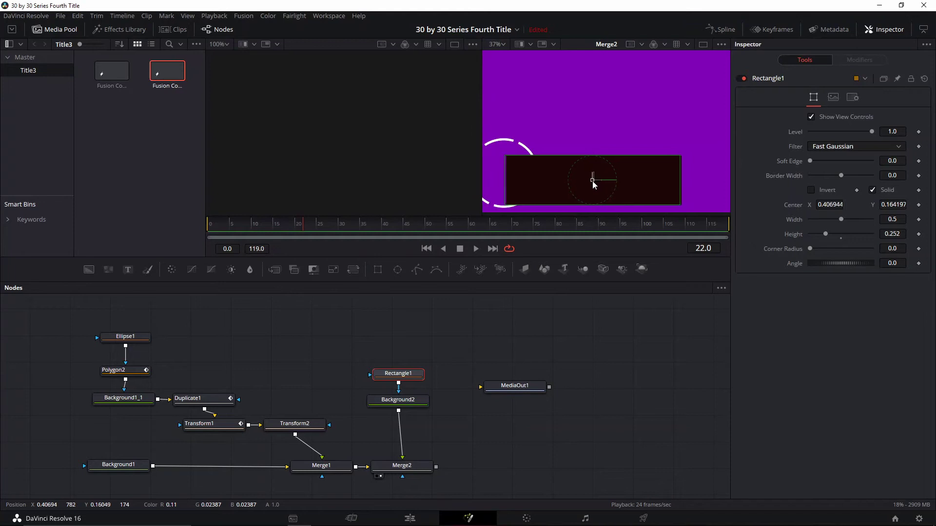
{"action": "left_click_drag", "start_coordinate": [593, 180], "coordinate": [592, 185]}
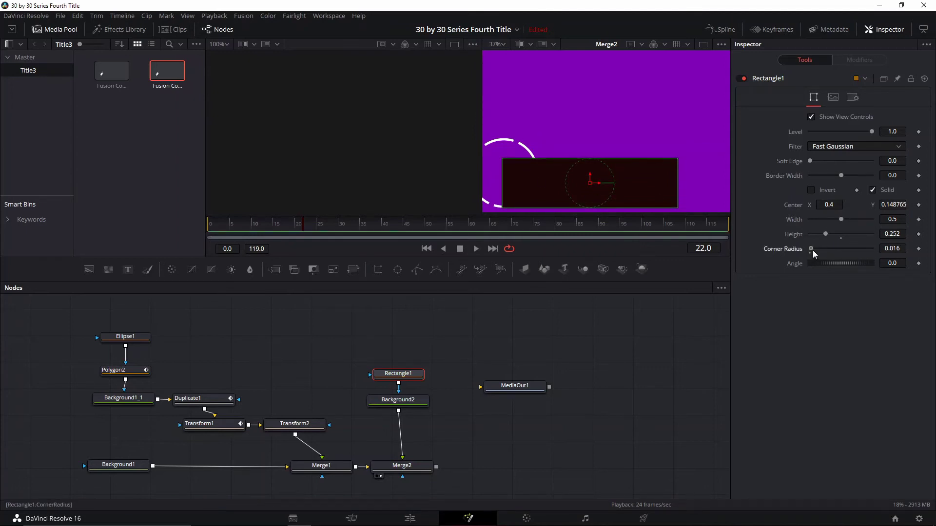
Step: Make the bar a pill with Corner Radius 1.0, Width 0.583, Level 0.622, shifted slightly left
{"action": "left_click_drag", "start_coordinate": [809, 248], "coordinate": [875, 249]}
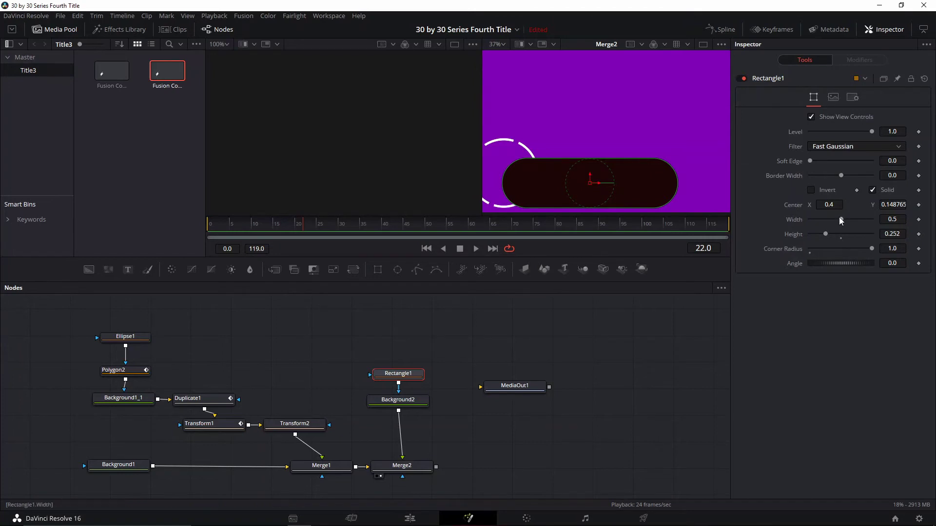
{"action": "left_click_drag", "start_coordinate": [840, 221], "coordinate": [847, 223]}
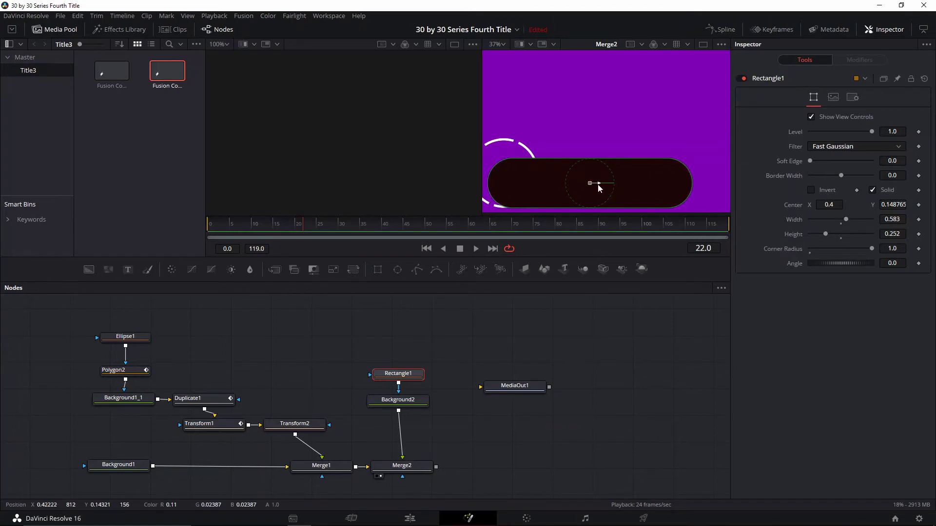
{"action": "left_click_drag", "start_coordinate": [599, 186], "coordinate": [594, 188]}
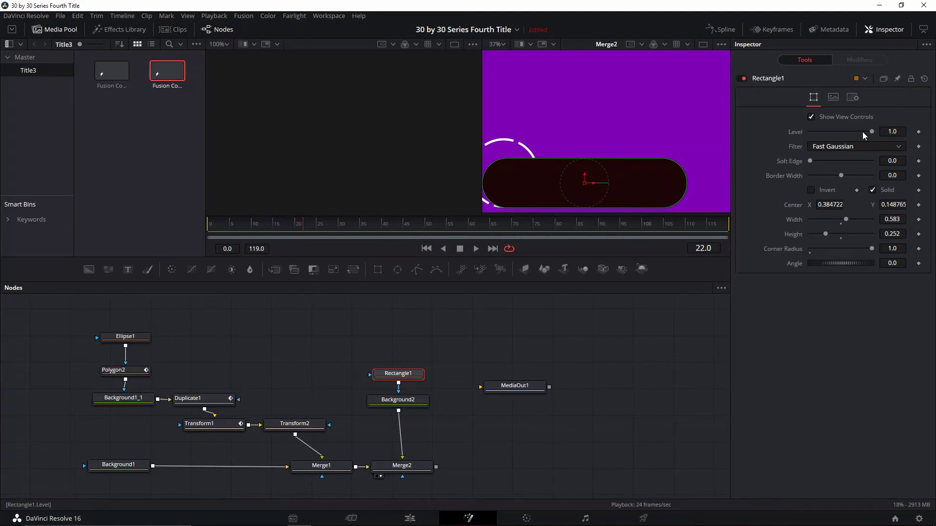
{"action": "left_click_drag", "start_coordinate": [860, 135], "coordinate": [840, 139]}
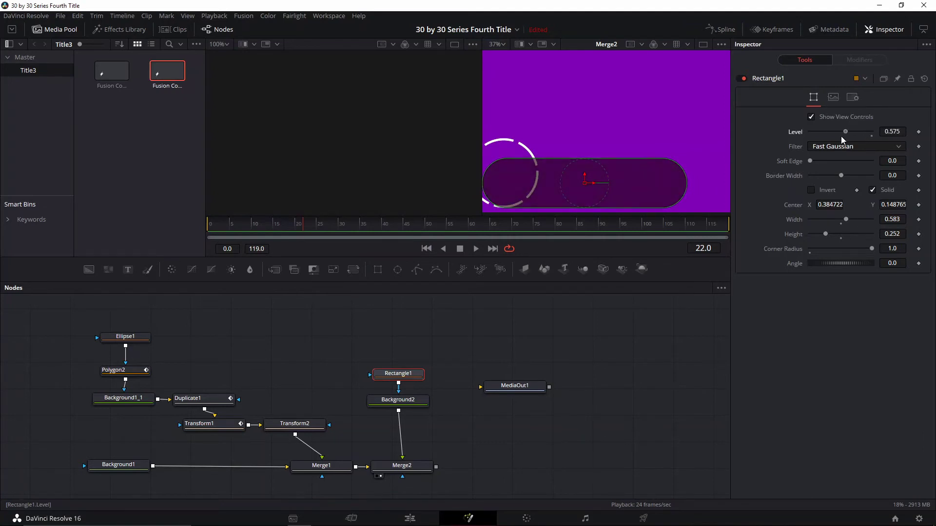
{"action": "left_click_drag", "start_coordinate": [574, 156], "coordinate": [620, 121]}
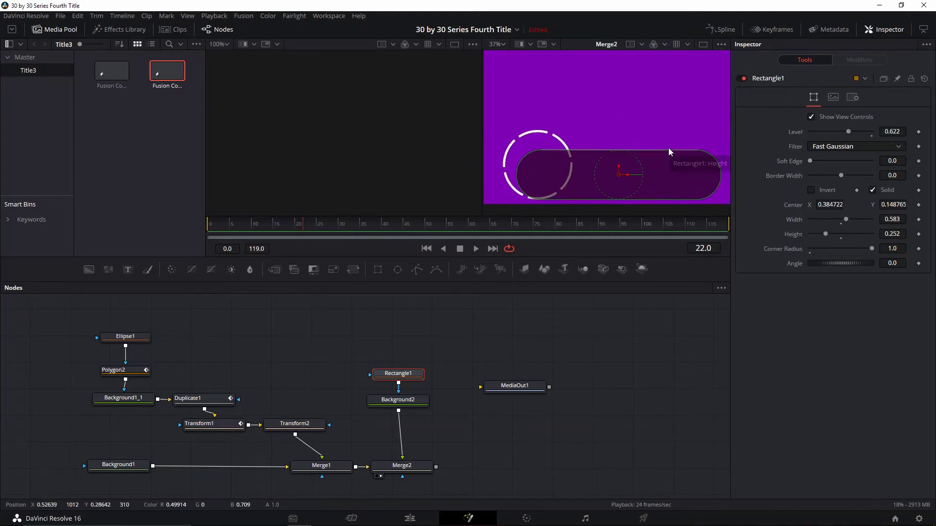
{"action": "left_click_drag", "start_coordinate": [399, 374], "coordinate": [395, 328]}
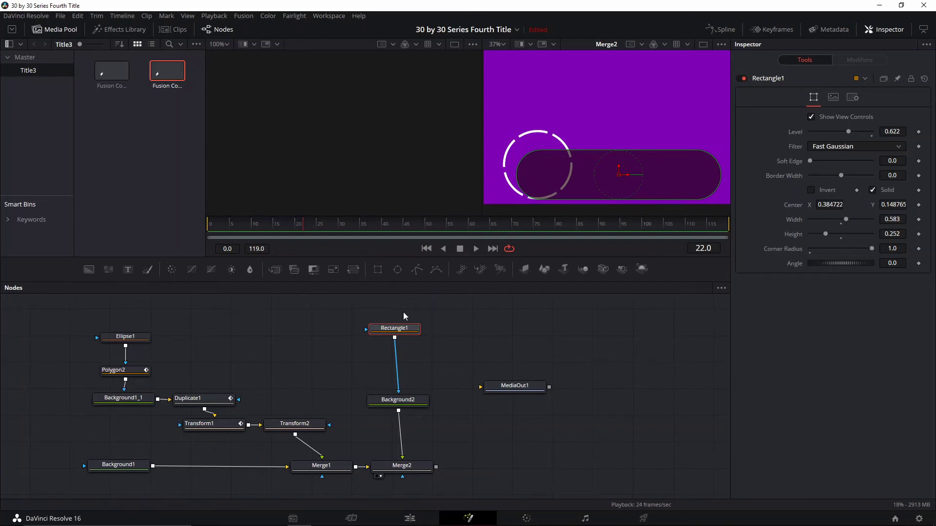
Step: Add an Ellipse2 mask under Rectangle1, move it over the ring and set it to Subtract
{"action": "left_click", "coordinate": [398, 270]}
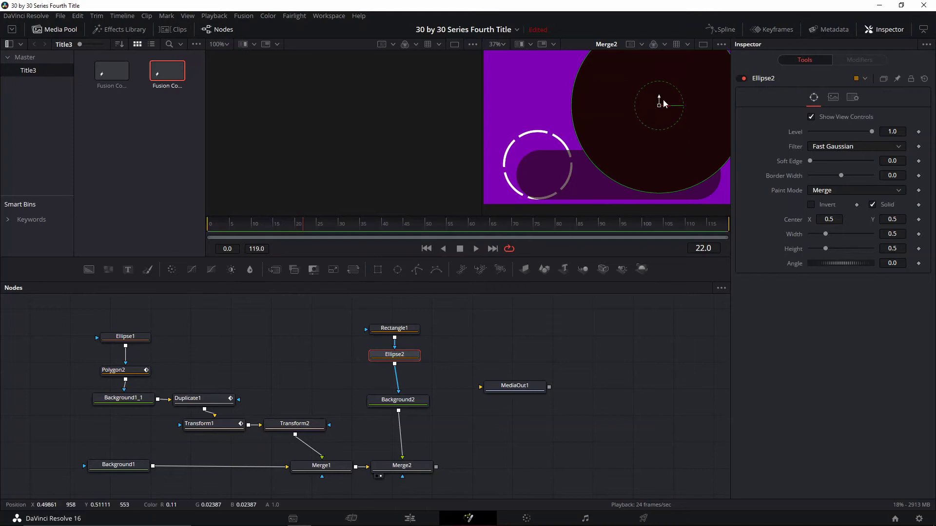
{"action": "left_click_drag", "start_coordinate": [664, 106], "coordinate": [493, 128]}
{"action": "left_click", "coordinate": [842, 190]}
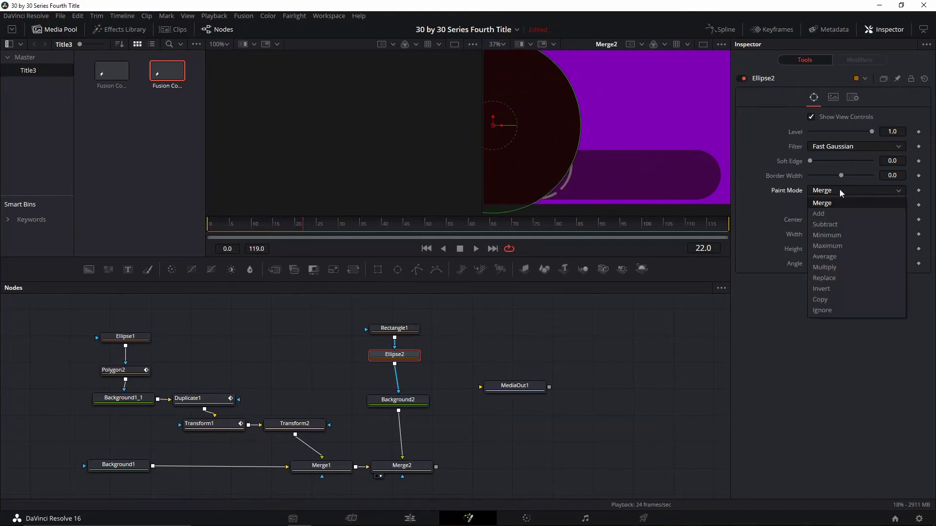
{"action": "left_click", "coordinate": [831, 220]}
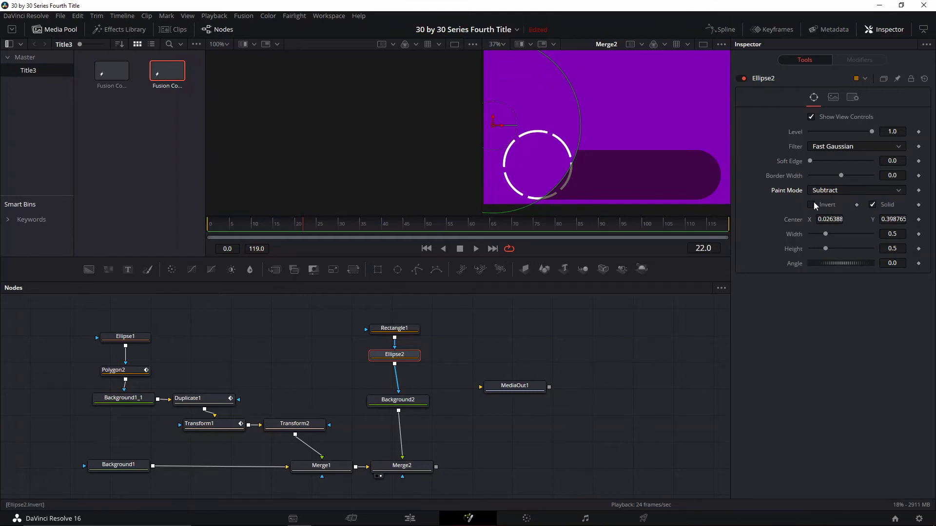
{"action": "left_click", "coordinate": [813, 204]}
{"action": "left_click", "coordinate": [813, 204]}
Step: Narrow the ellipse, rotate it to about -42 degrees and position it around the ring
{"action": "left_click_drag", "start_coordinate": [827, 238], "coordinate": [822, 251]}
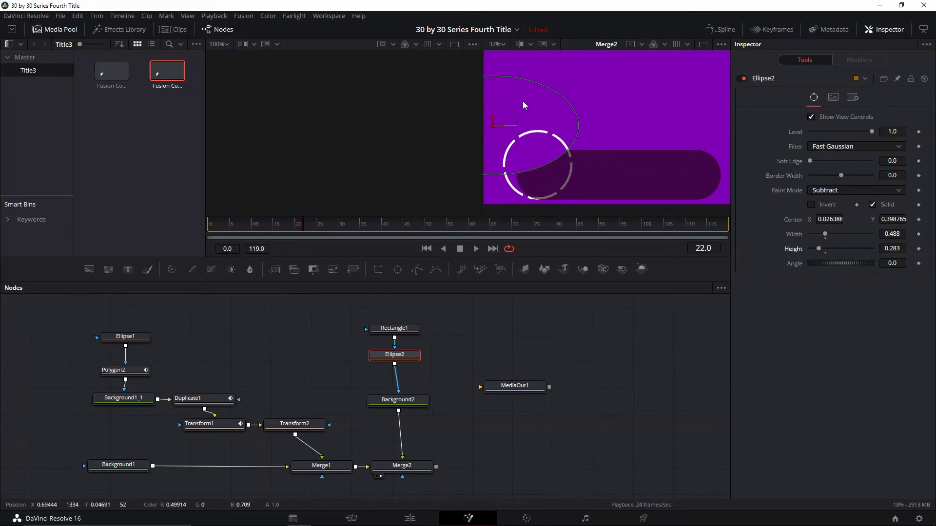
{"action": "left_click_drag", "start_coordinate": [518, 119], "coordinate": [527, 149]}
{"action": "scroll", "coordinate": [581, 185], "scroll_direction": "left", "scroll_amount": 3}
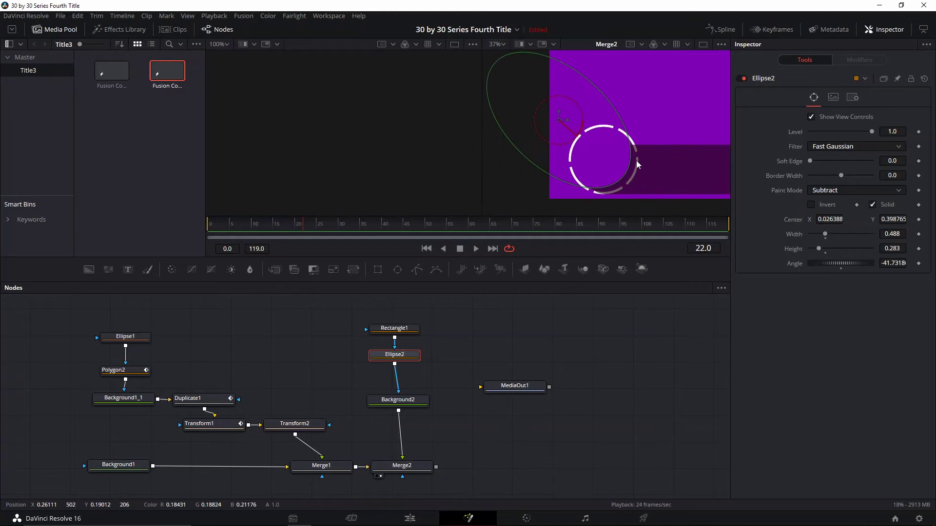
{"action": "left_click_drag", "start_coordinate": [560, 125], "coordinate": [567, 129]}
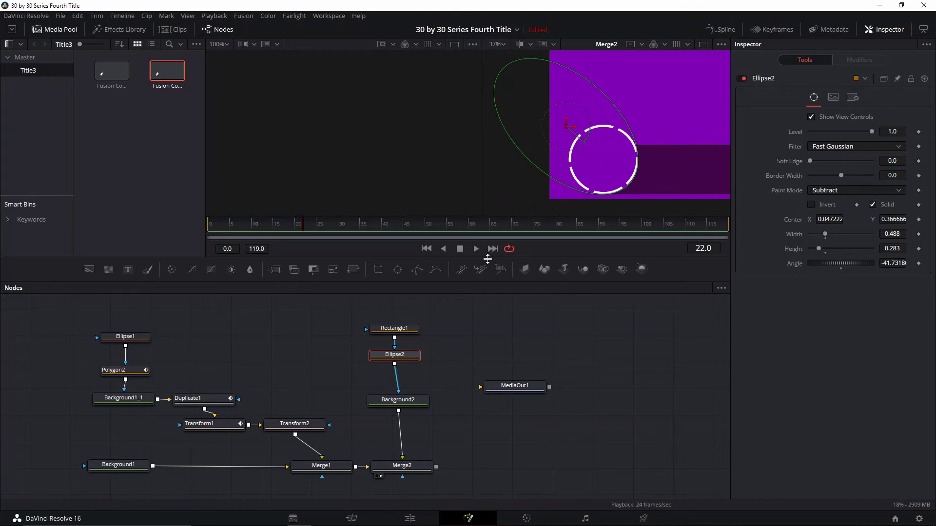
Step: Nudge the bar further left, then refine the ellipse's height, width, rotation and position
{"action": "left_click", "coordinate": [394, 329]}
{"action": "left_click_drag", "start_coordinate": [694, 170], "coordinate": [639, 169]}
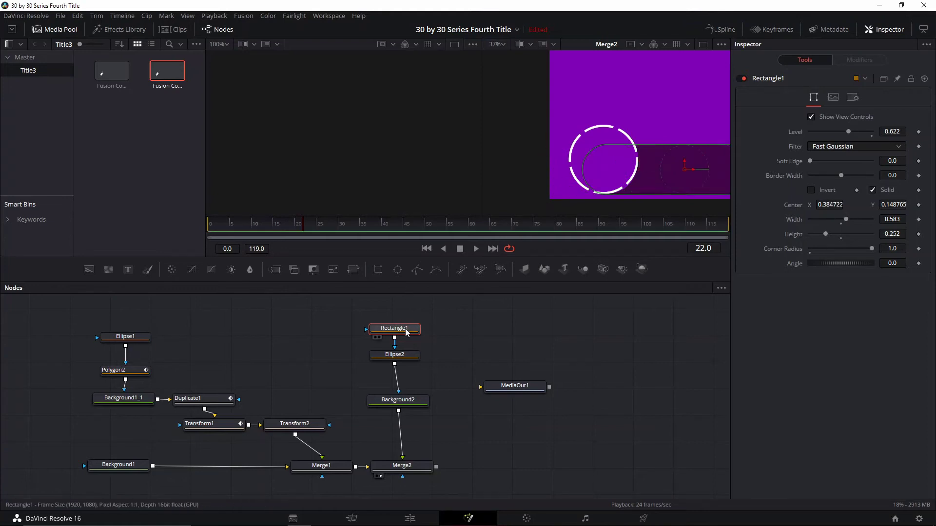
{"action": "left_click", "coordinate": [396, 355]}
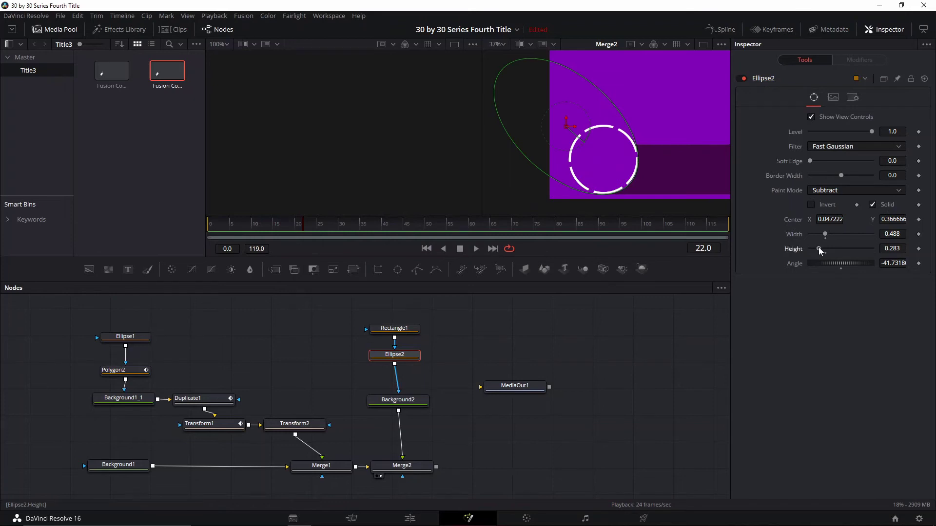
{"action": "left_click_drag", "start_coordinate": [820, 250], "coordinate": [821, 250]}
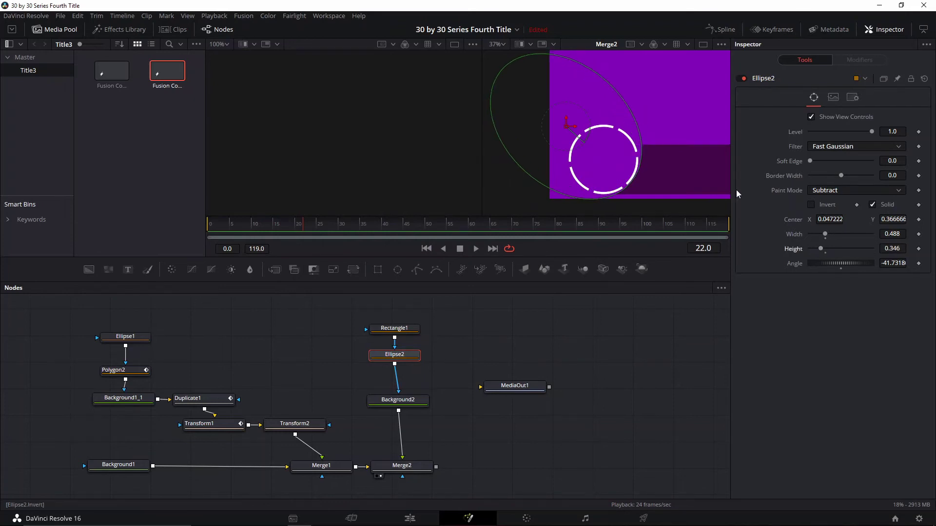
{"action": "left_click_drag", "start_coordinate": [577, 133], "coordinate": [571, 132]}
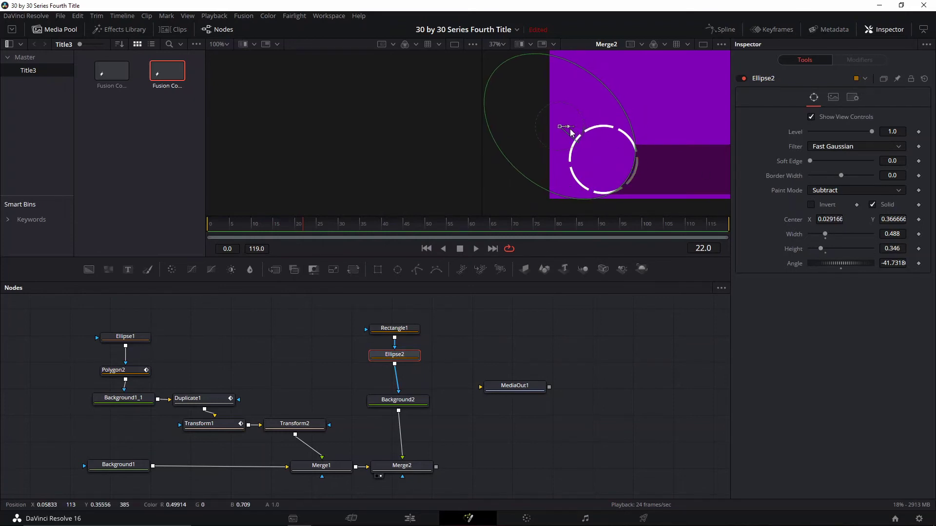
{"action": "left_click_drag", "start_coordinate": [825, 238], "coordinate": [820, 253]}
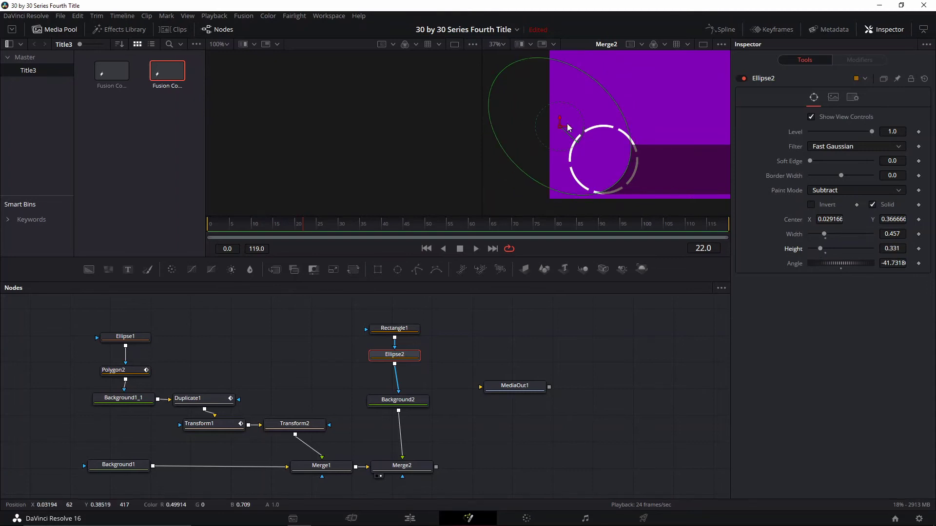
{"action": "left_click_drag", "start_coordinate": [584, 131], "coordinate": [559, 139]}
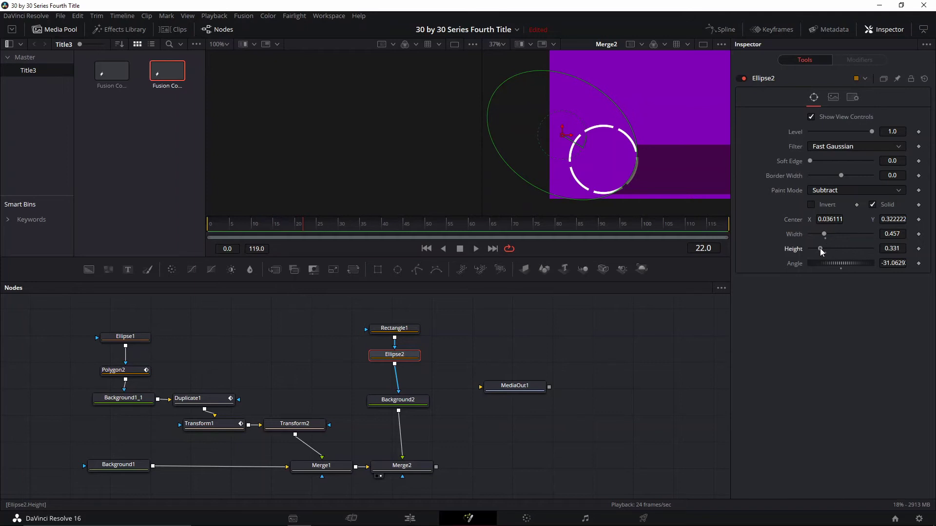
{"action": "left_click_drag", "start_coordinate": [821, 250], "coordinate": [810, 250]}
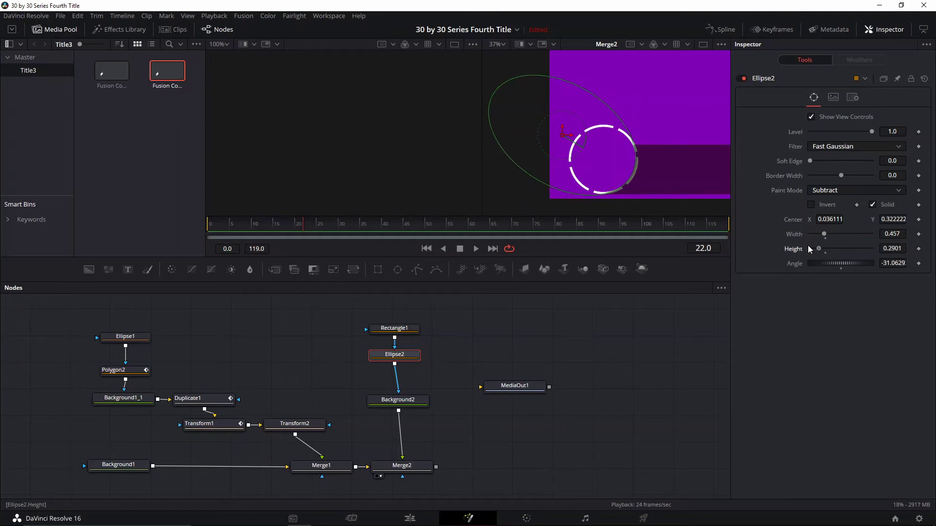
{"action": "left_click_drag", "start_coordinate": [561, 140], "coordinate": [564, 139]}
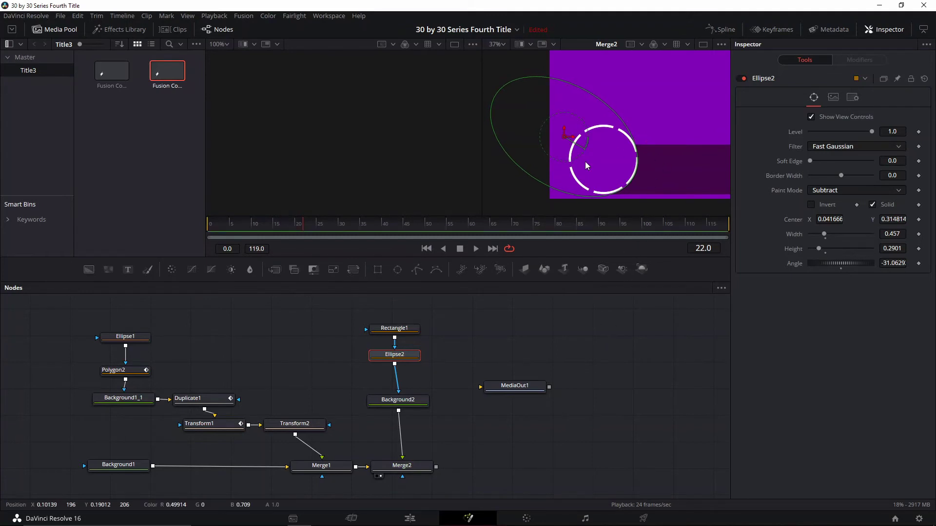
{"action": "left_click_drag", "start_coordinate": [616, 317], "coordinate": [470, 299]}
Step: Bring all nodes into view and preview the animation from frame 9 to 26
{"action": "left_click", "coordinate": [490, 384]}
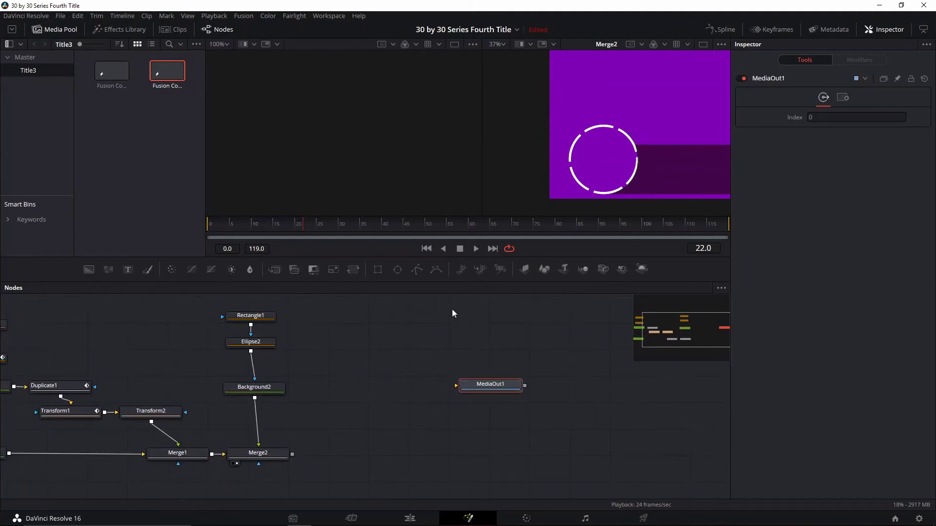
{"action": "scroll", "coordinate": [660, 137], "scroll_direction": "down", "scroll_amount": 3}
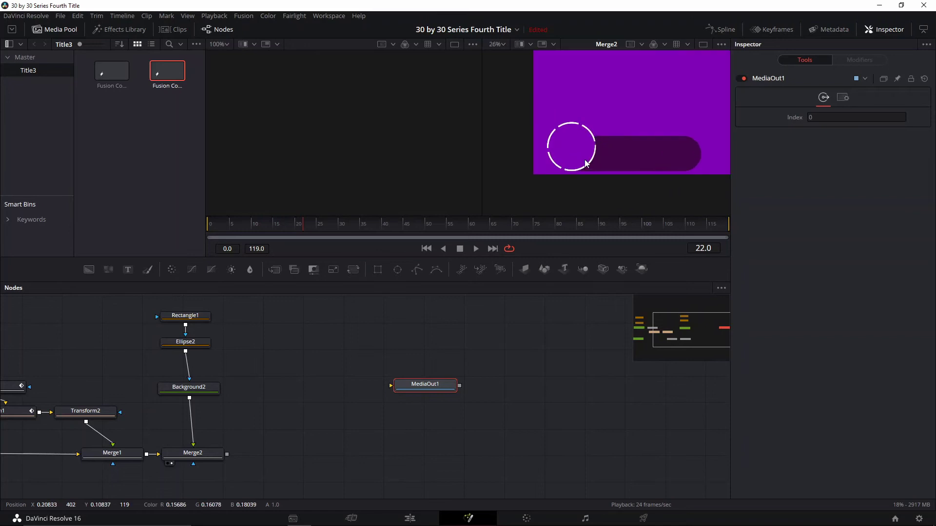
{"action": "scroll", "coordinate": [613, 177], "scroll_direction": "up", "scroll_amount": 3}
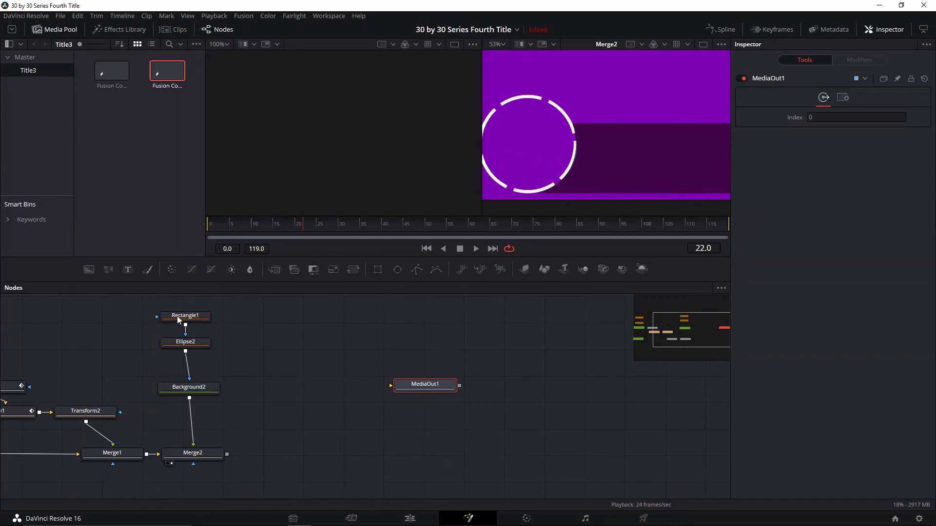
{"action": "left_click_drag", "start_coordinate": [290, 351], "coordinate": [349, 354]}
{"action": "scroll", "coordinate": [619, 176], "scroll_direction": "down", "scroll_amount": 2}
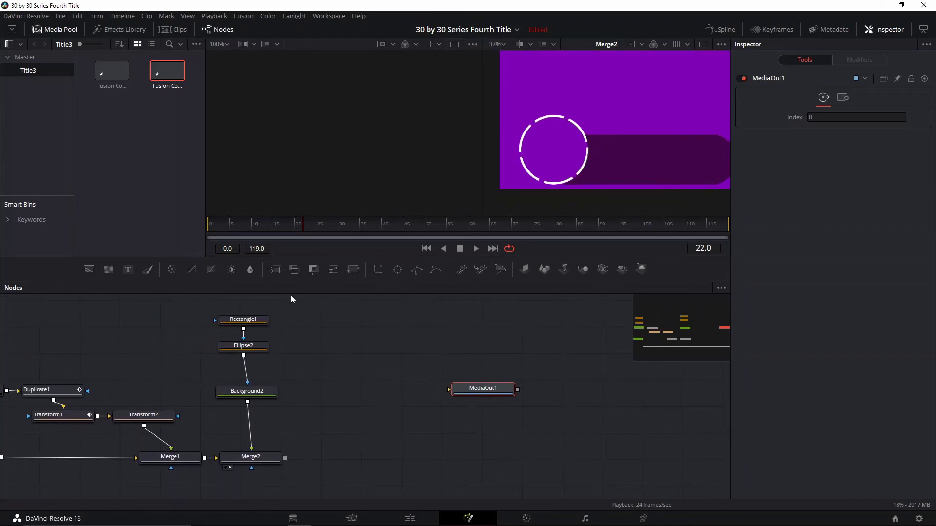
{"action": "left_click", "coordinate": [249, 319]}
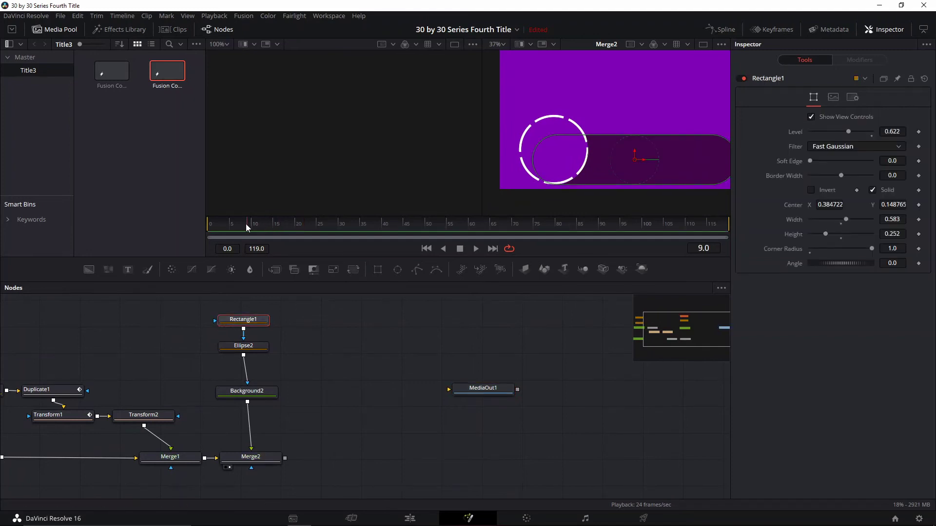
{"action": "left_click_drag", "start_coordinate": [247, 226], "coordinate": [324, 239]}
{"action": "left_click_drag", "start_coordinate": [98, 328], "coordinate": [230, 399]}
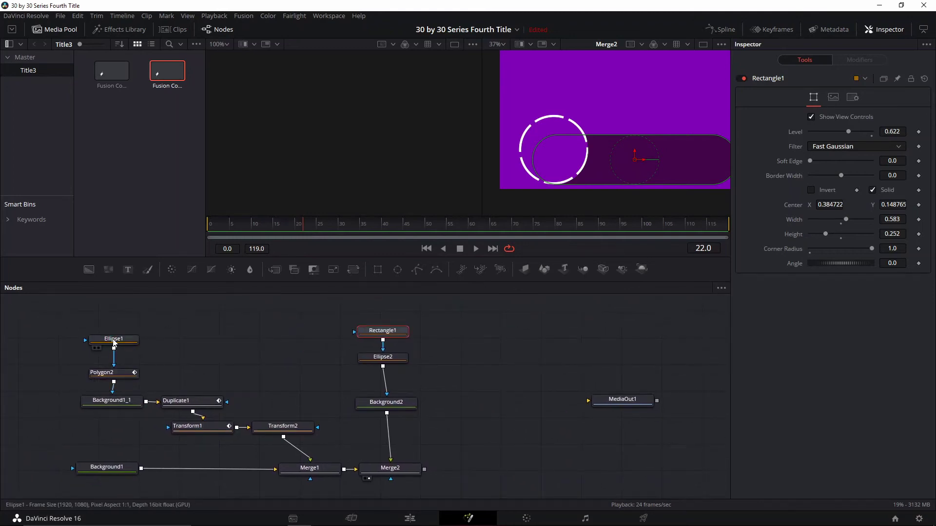
{"action": "left_click", "coordinate": [113, 342]}
Step: Keyframe Transform1's Angle at -107 on frame 28 to extend the ring's spin
{"action": "left_click", "coordinate": [194, 426]}
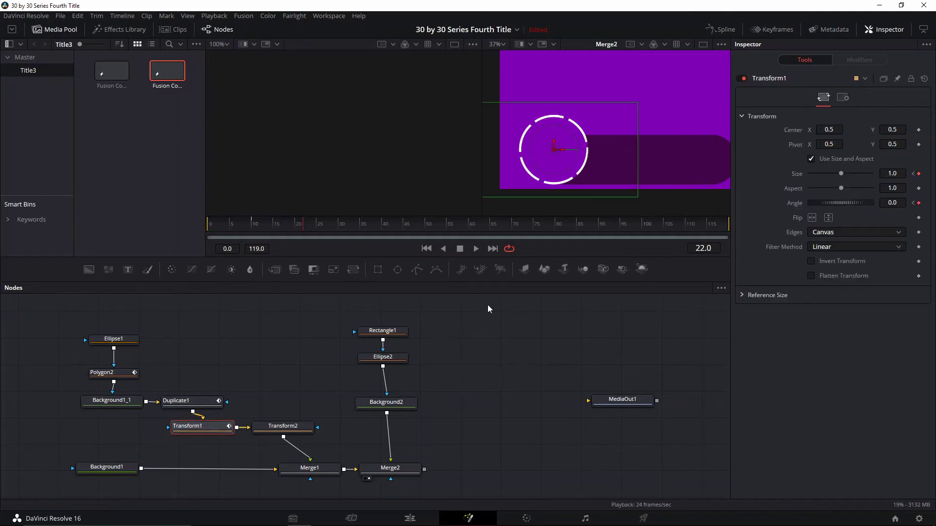
{"action": "left_click", "coordinate": [307, 234]}
{"action": "left_click", "coordinate": [316, 231]}
{"action": "left_click", "coordinate": [312, 228]}
{"action": "left_click", "coordinate": [331, 224]}
{"action": "left_click_drag", "start_coordinate": [838, 211], "coordinate": [823, 209]}
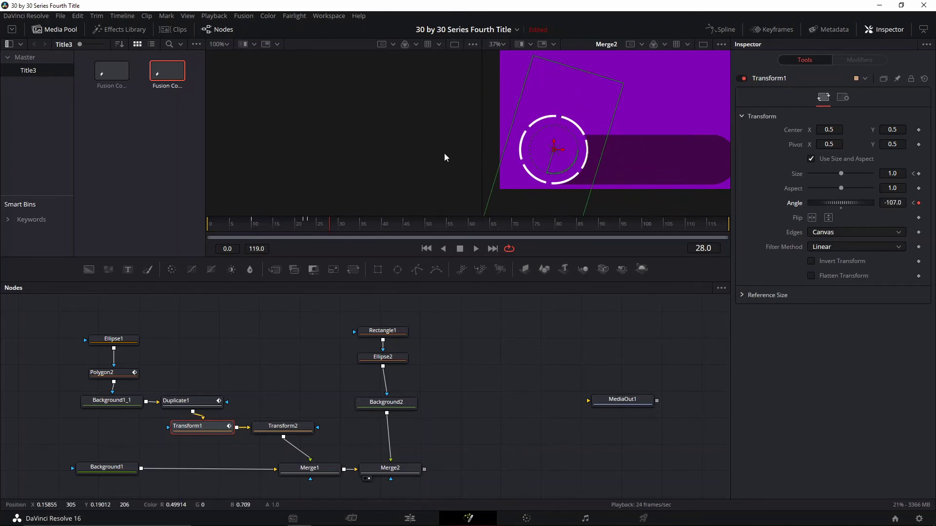
{"action": "left_click", "coordinate": [385, 331]}
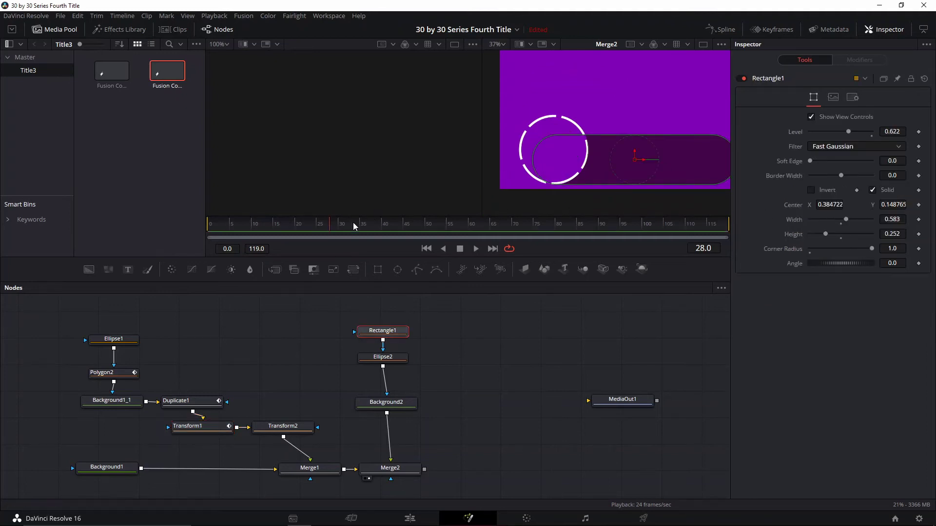
Step: Keyframe Rectangle1's Center and slide the bar left behind the ring at an earlier frame
{"action": "left_click", "coordinate": [918, 205]}
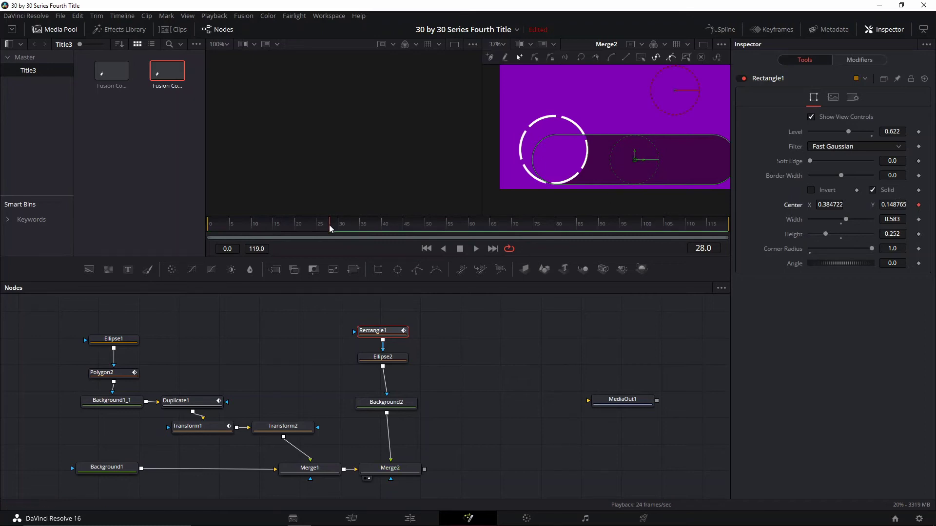
{"action": "key", "text": "Left"}
{"action": "key", "text": "Left"}
{"action": "key", "text": "Left"}
{"action": "key", "text": "Right"}
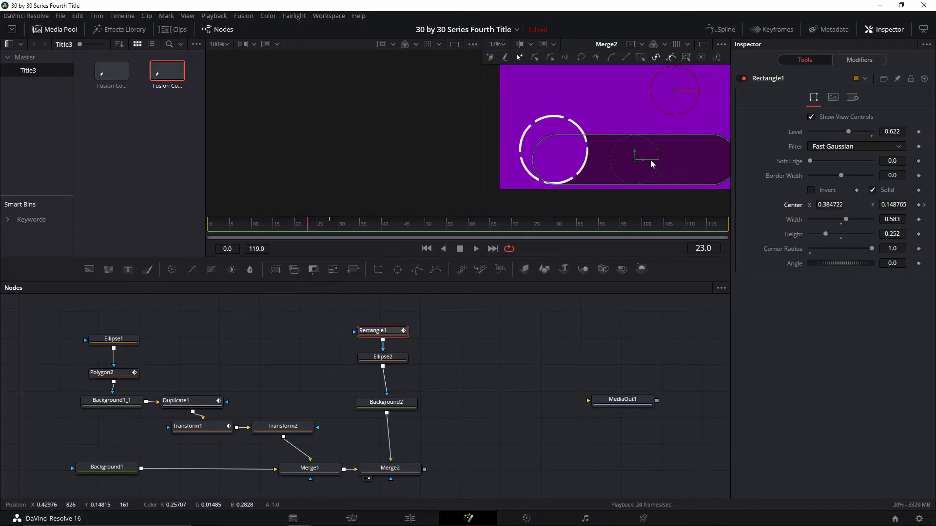
{"action": "left_click_drag", "start_coordinate": [643, 163], "coordinate": [489, 175]}
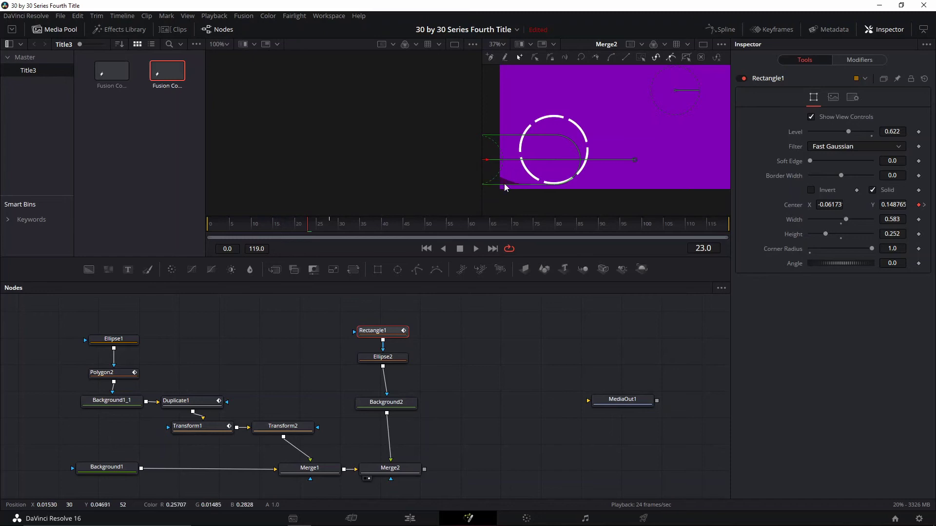
Step: Make the Ellipse2 cutout slightly taller and play back the slide
{"action": "left_click", "coordinate": [504, 184]}
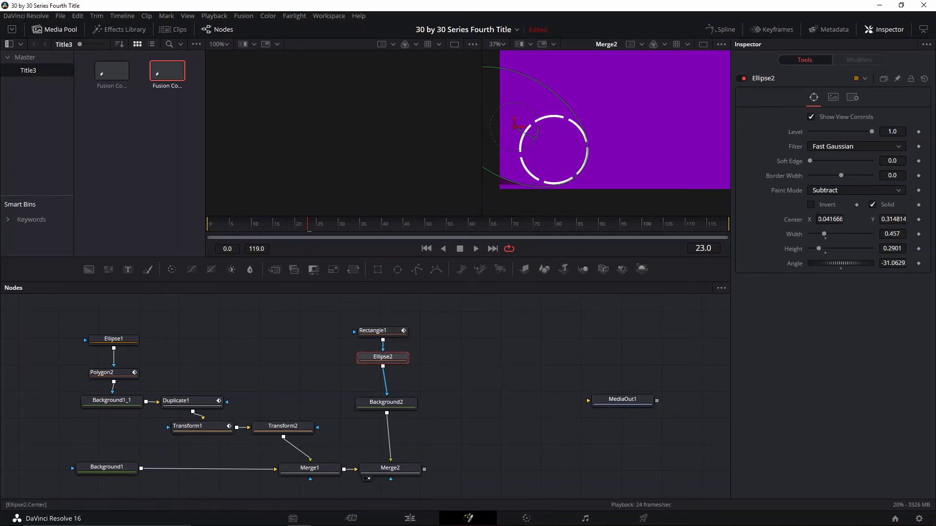
{"action": "left_click_drag", "start_coordinate": [818, 253], "coordinate": [821, 255]}
{"action": "key", "text": "space"}
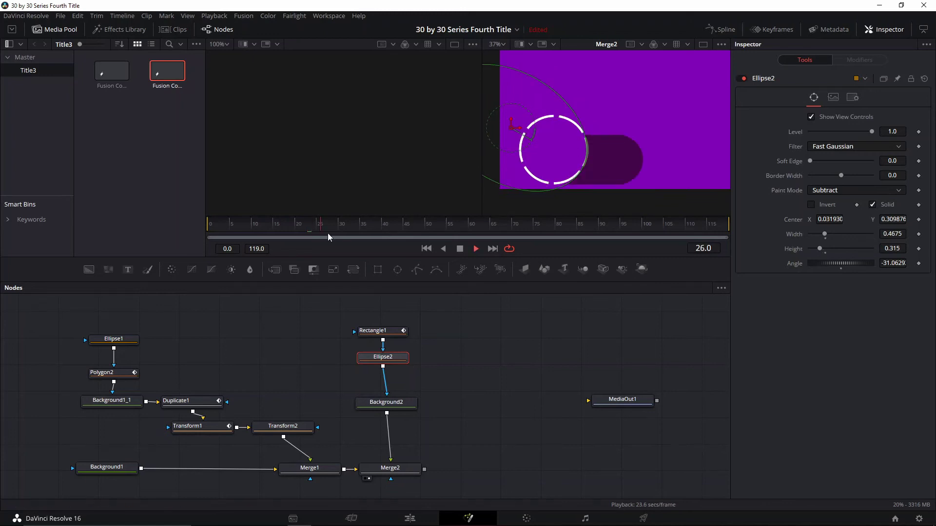
{"action": "left_click", "coordinate": [549, 335]}
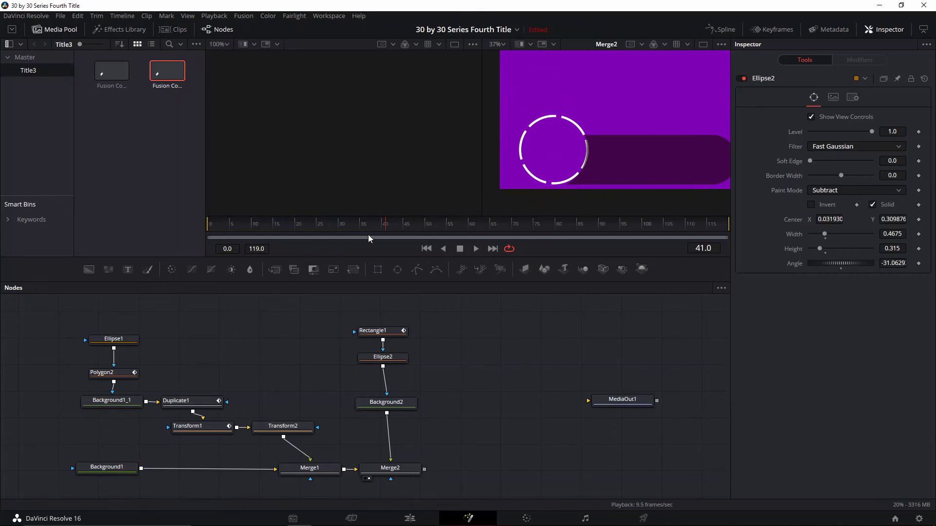
Step: Move MediaOut1 right to make room and add a Text+ node to the composition
{"action": "scroll", "coordinate": [624, 179], "scroll_direction": "right", "scroll_amount": 2}
{"action": "scroll", "coordinate": [597, 171], "scroll_direction": "down", "scroll_amount": 2}
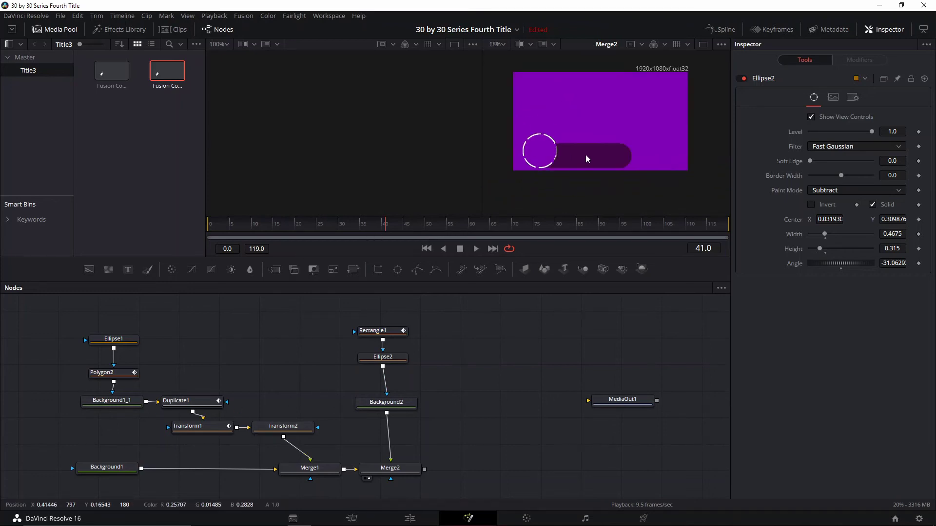
{"action": "scroll", "coordinate": [598, 173], "scroll_direction": "up", "scroll_amount": 2}
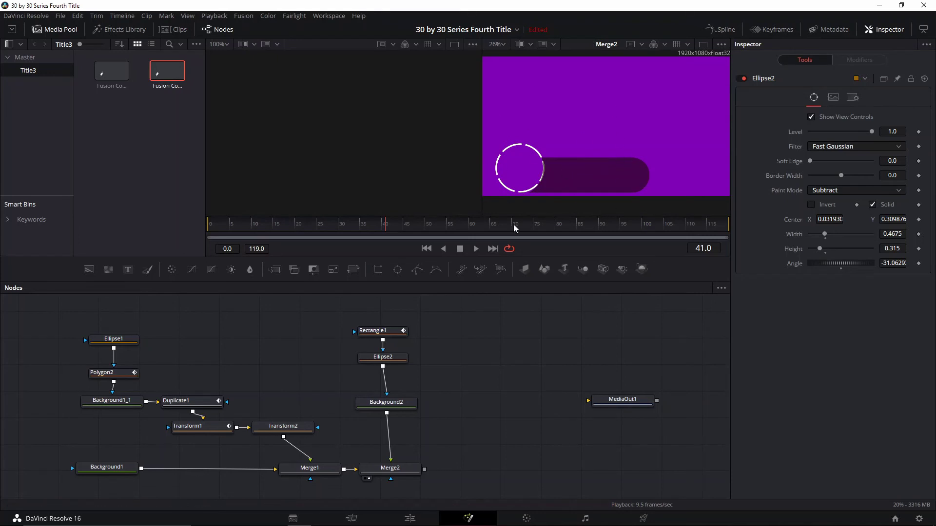
{"action": "left_click_drag", "start_coordinate": [317, 264], "coordinate": [377, 244]}
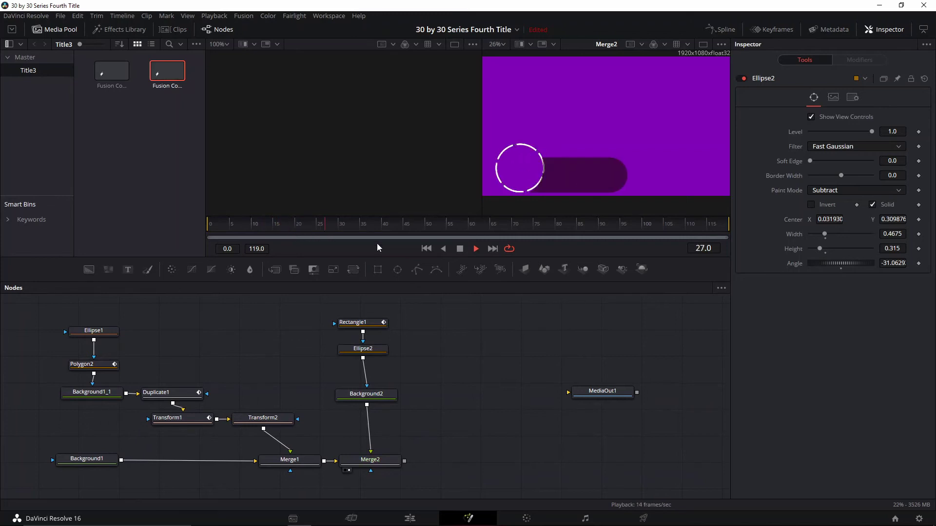
{"action": "left_click_drag", "start_coordinate": [463, 355], "coordinate": [490, 364]}
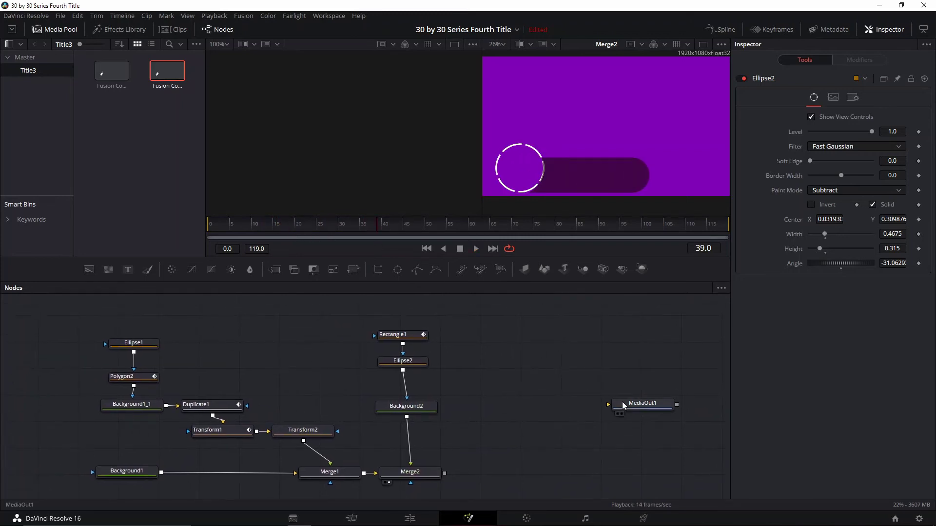
{"action": "left_click_drag", "start_coordinate": [621, 402], "coordinate": [647, 403]}
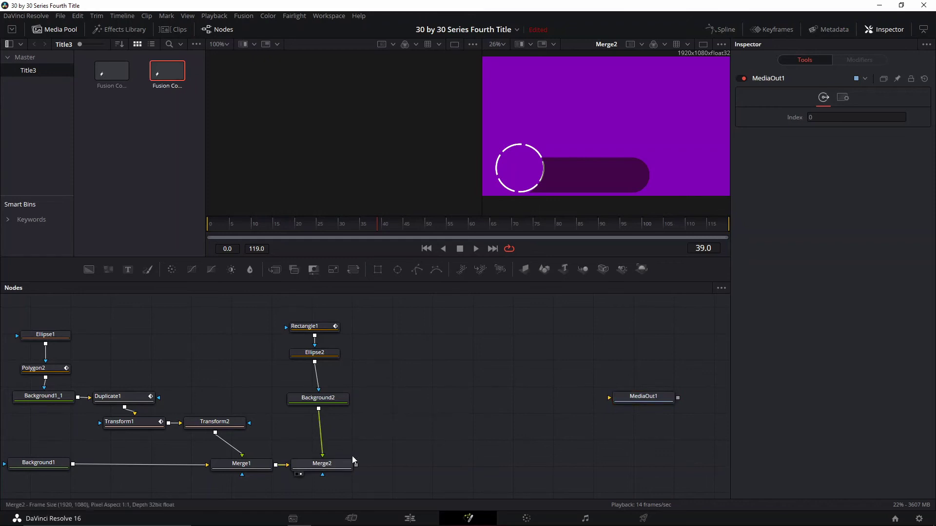
{"action": "left_click_drag", "start_coordinate": [128, 271], "coordinate": [355, 466]}
Step: Merge Text1 over Merge2's output, enter 'MAIN TITLE' and move it onto the purple bar
{"action": "mouse_move", "coordinate": [425, 368]}
{"action": "left_mouse_down"}
{"action": "mouse_move", "coordinate": [409, 384]}
{"action": "mouse_move", "coordinate": [411, 373]}
{"action": "left_mouse_up"}
{"action": "left_click", "coordinate": [850, 169]}
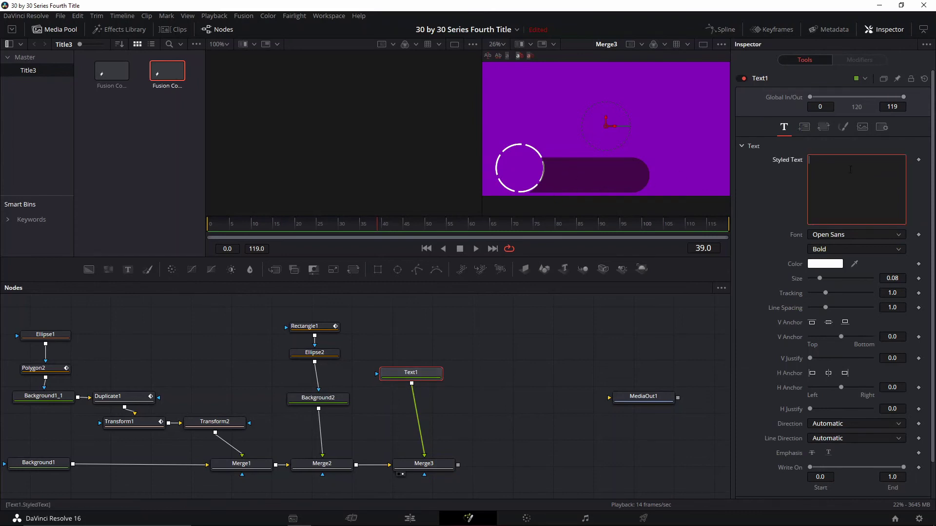
{"action": "type", "text": "MAIN TITLE"}
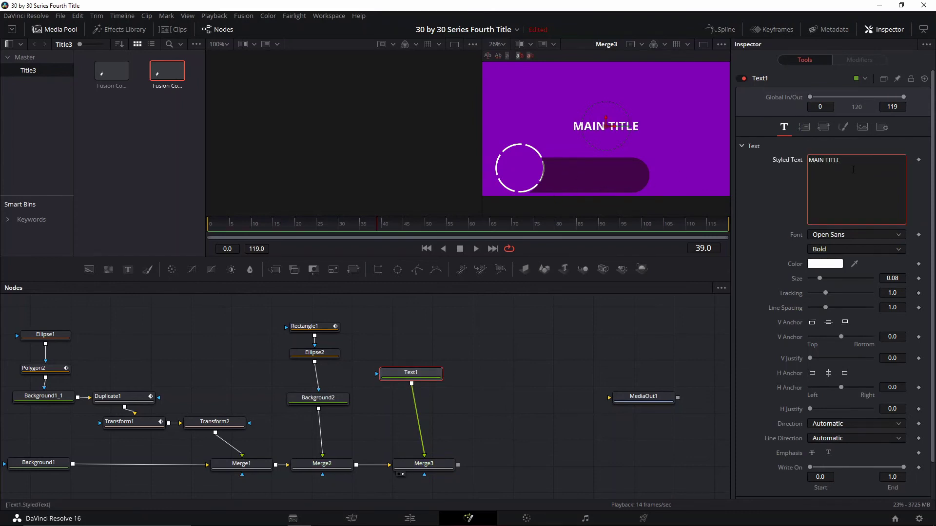
{"action": "left_click_drag", "start_coordinate": [616, 130], "coordinate": [587, 169]}
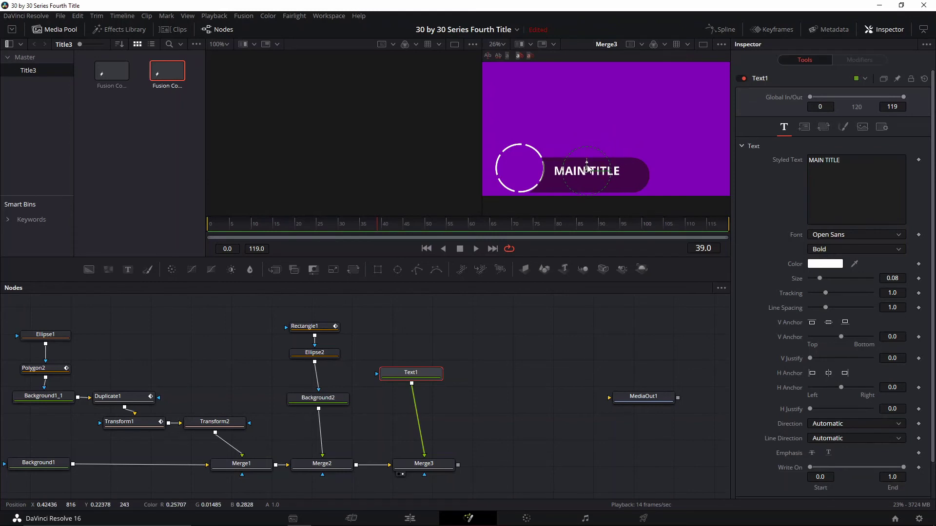
Step: Set MAIN TITLE to Light Italic and enlarge it to size 0.09417
{"action": "left_click", "coordinate": [832, 246]}
{"action": "left_click", "coordinate": [832, 314]}
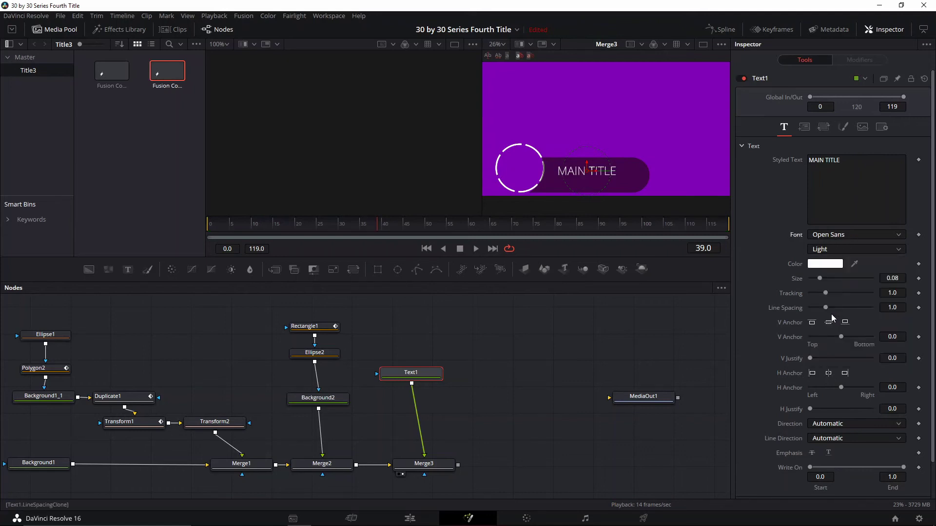
{"action": "left_click", "coordinate": [832, 251]}
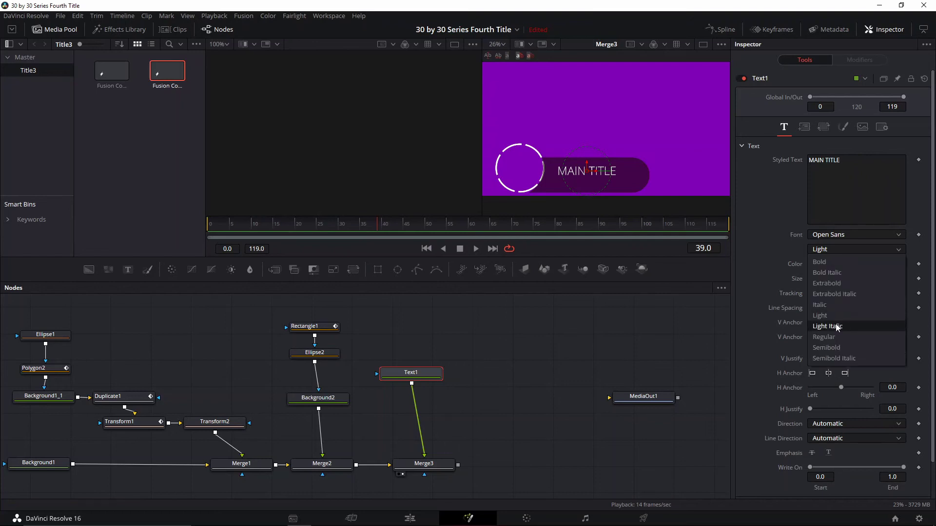
{"action": "left_click", "coordinate": [837, 327]}
{"action": "left_click_drag", "start_coordinate": [820, 283], "coordinate": [836, 286]}
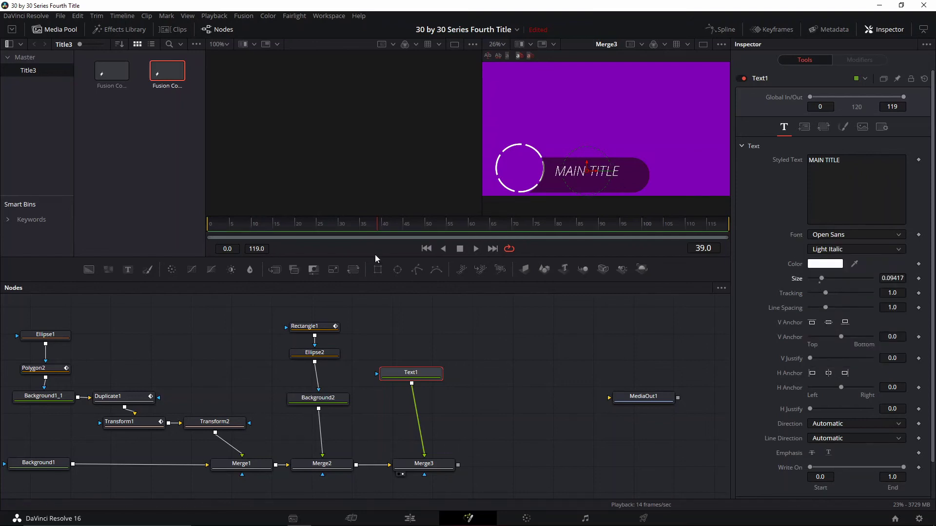
Step: Copy and paste the Text1 node to create a merged Text1_1 copy
{"action": "left_click", "coordinate": [405, 374]}
{"action": "key", "text": "ctrl+c"}
{"action": "key", "text": "ctrl+v"}
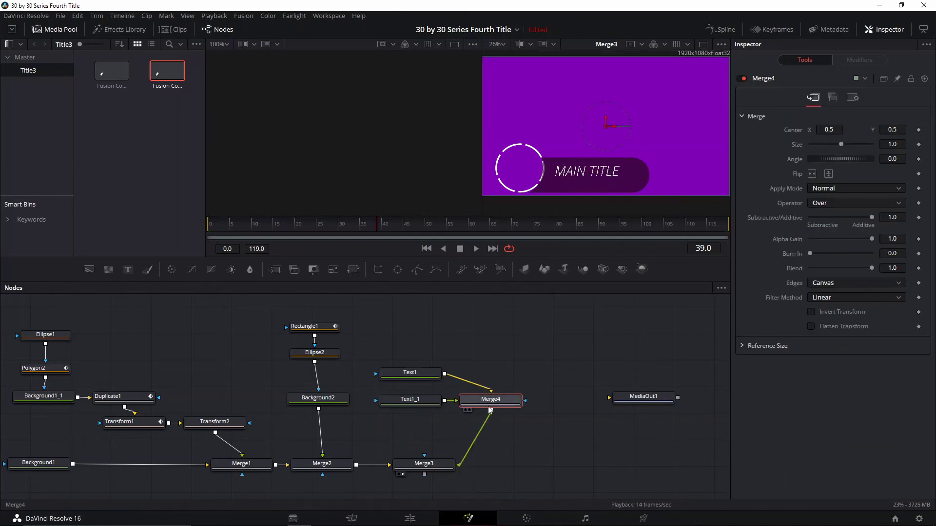
Step: Change Text1_1 to 'SECONDARY TITLE' at size 0.04929, placed just beneath MAIN TITLE
{"action": "left_click", "coordinate": [402, 403]}
{"action": "double_click", "coordinate": [831, 160]}
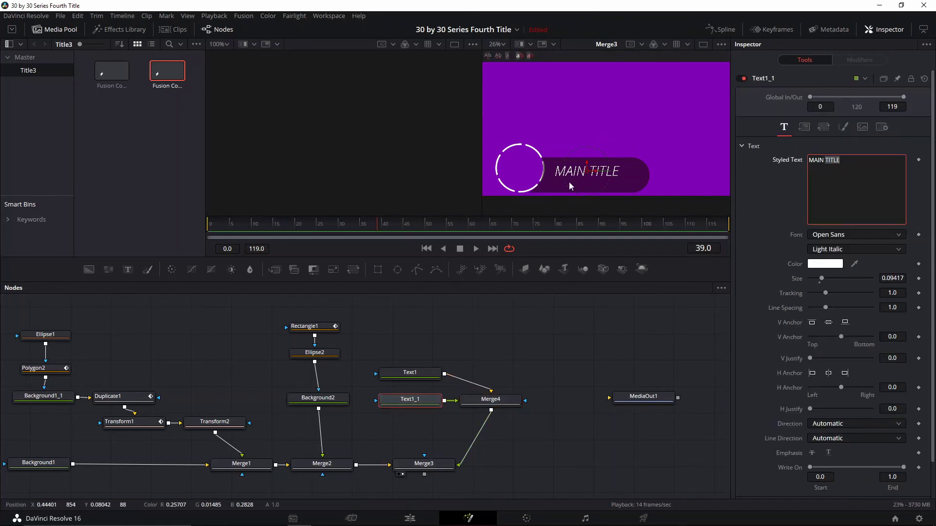
{"action": "left_click_drag", "start_coordinate": [585, 167], "coordinate": [584, 178]}
{"action": "left_click", "coordinate": [863, 169]}
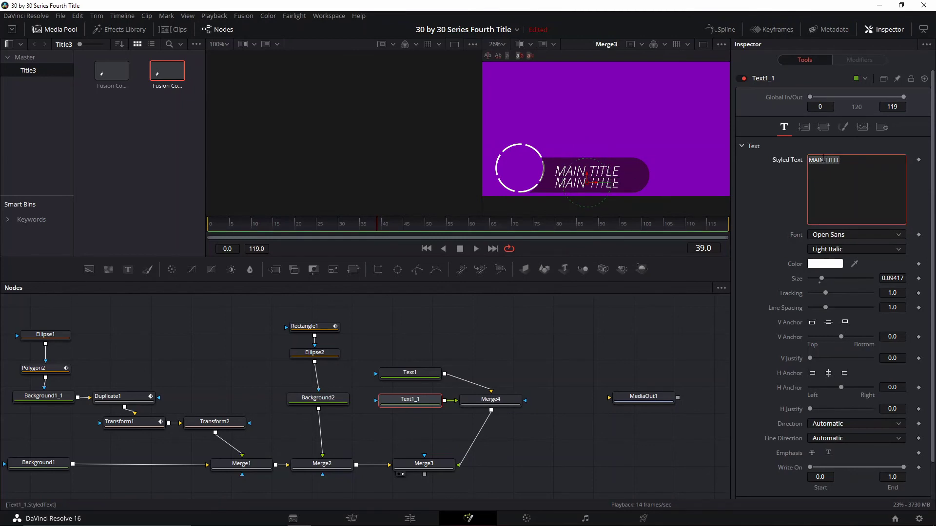
{"action": "key", "text": "BackSpace"}
{"action": "type", "text": "SECONDARY"}
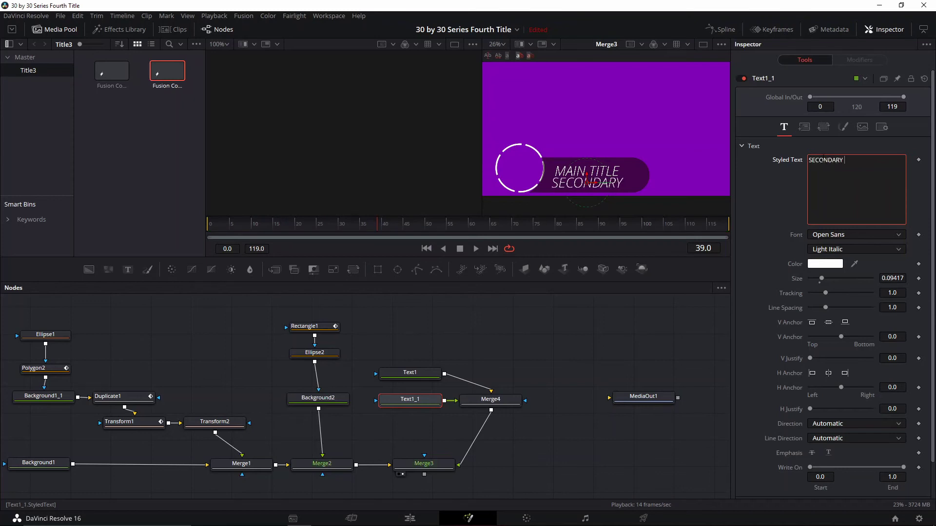
{"action": "type", "text": " TITLE"}
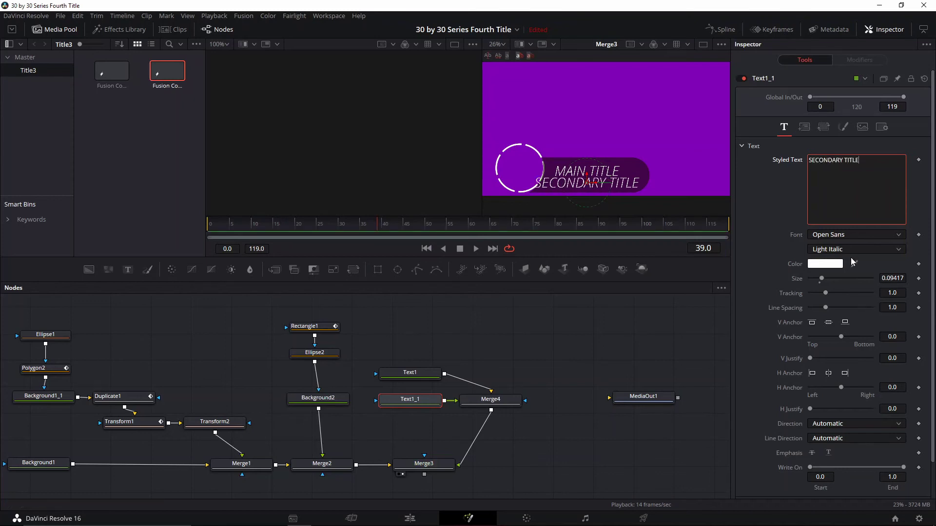
{"action": "left_click_drag", "start_coordinate": [821, 278], "coordinate": [764, 289]}
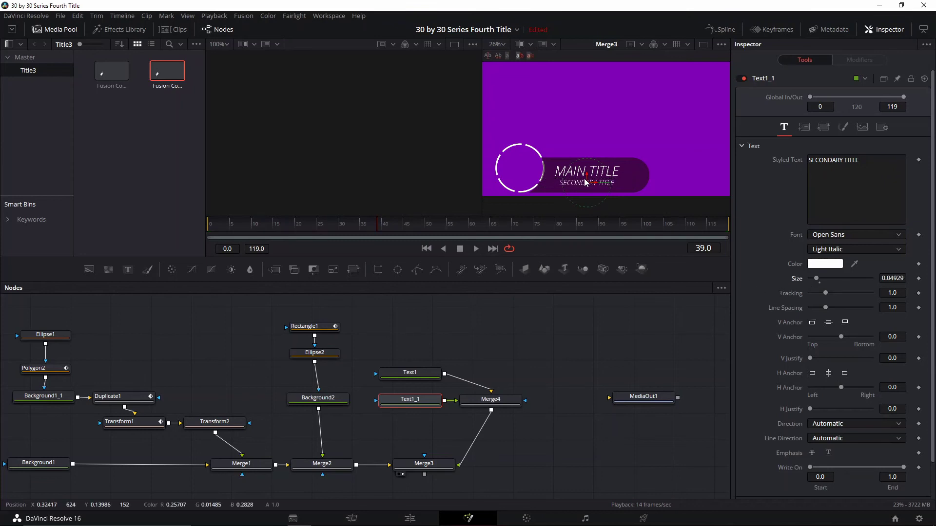
{"action": "left_click_drag", "start_coordinate": [594, 183], "coordinate": [586, 181]}
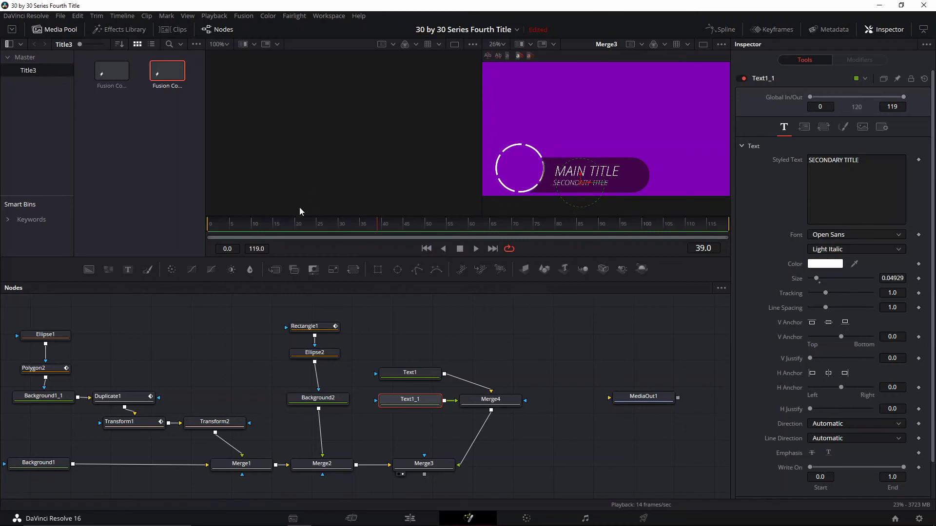
{"action": "mouse_move", "coordinate": [336, 227]}
{"action": "left_mouse_down"}
{"action": "mouse_move", "coordinate": [344, 230]}
{"action": "mouse_move", "coordinate": [329, 231]}
{"action": "left_mouse_up"}
Step: Check the text nodes' Layout settings and step back to frame 23
{"action": "left_click", "coordinate": [307, 330]}
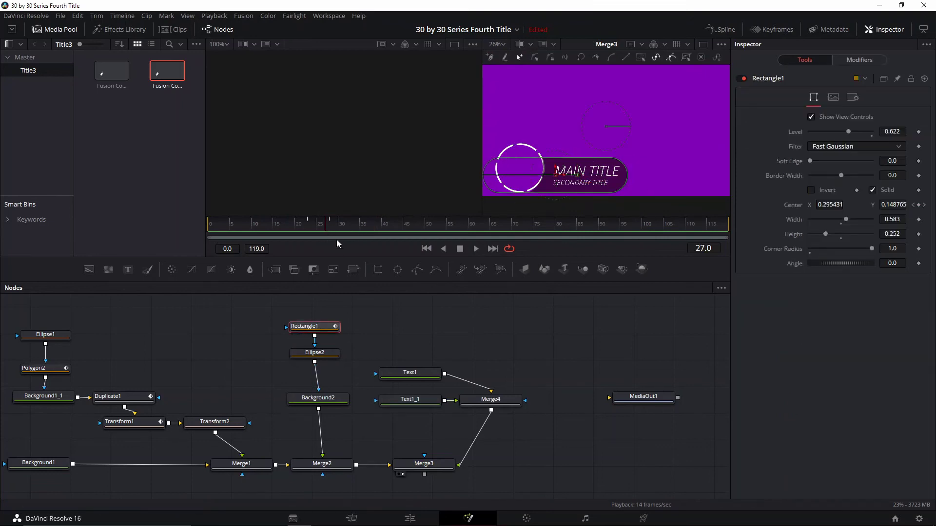
{"action": "left_click", "coordinate": [402, 379]}
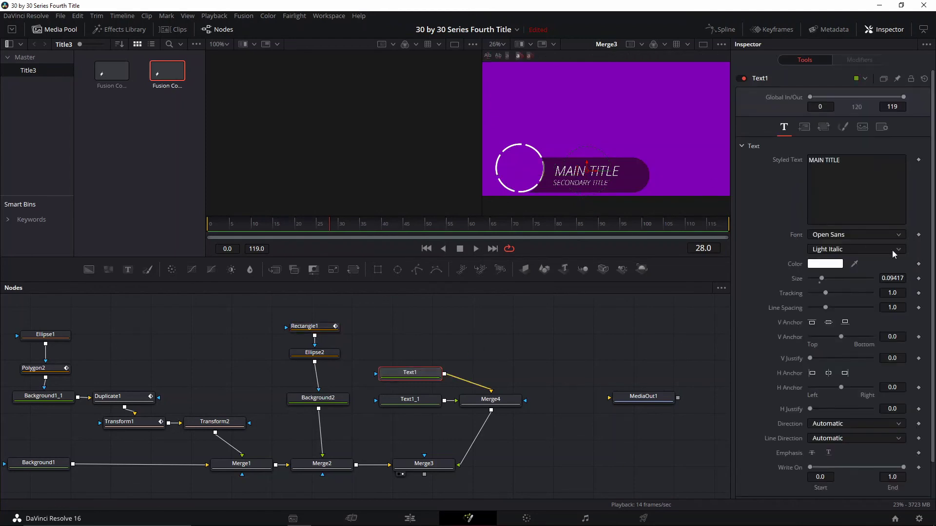
{"action": "left_click", "coordinate": [803, 126]}
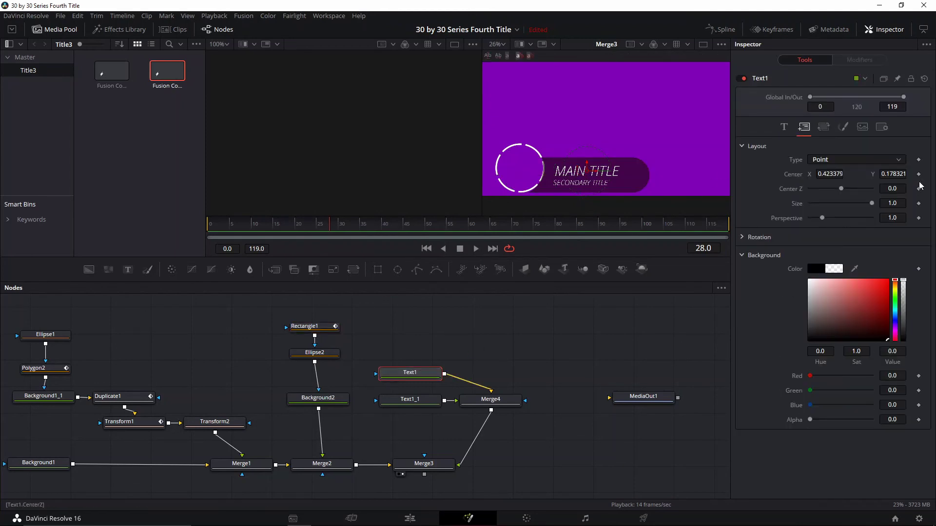
{"action": "left_click", "coordinate": [410, 404]}
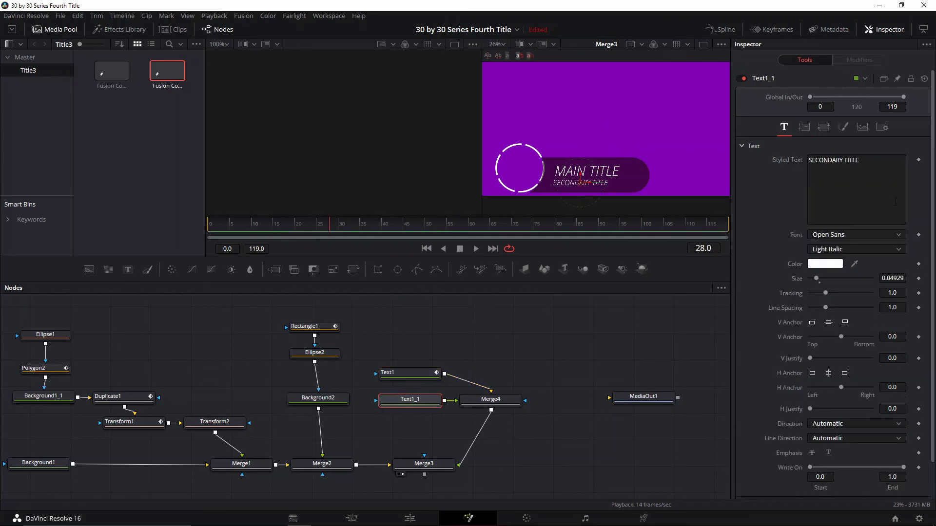
{"action": "left_click", "coordinate": [803, 127]}
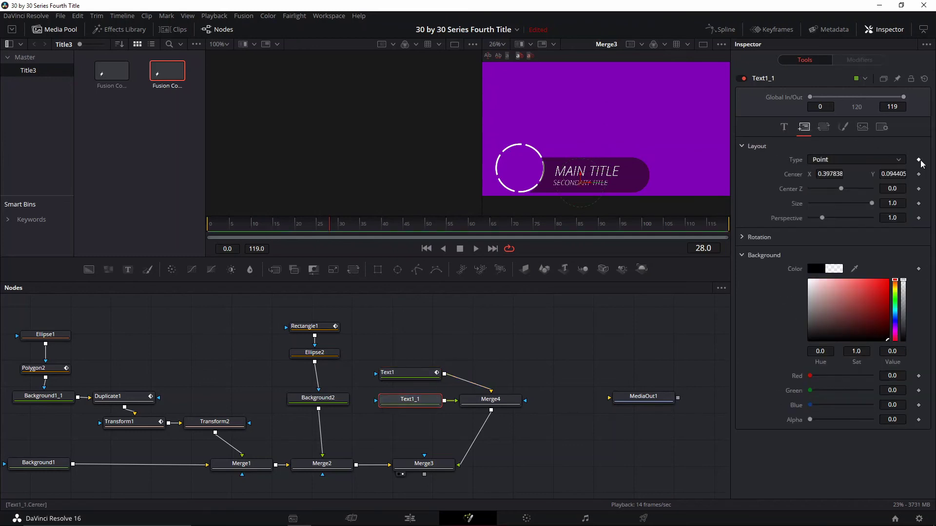
{"action": "left_click", "coordinate": [784, 127]}
{"action": "key", "text": "Left"}
{"action": "key", "text": "Left"}
{"action": "key", "text": "Left"}
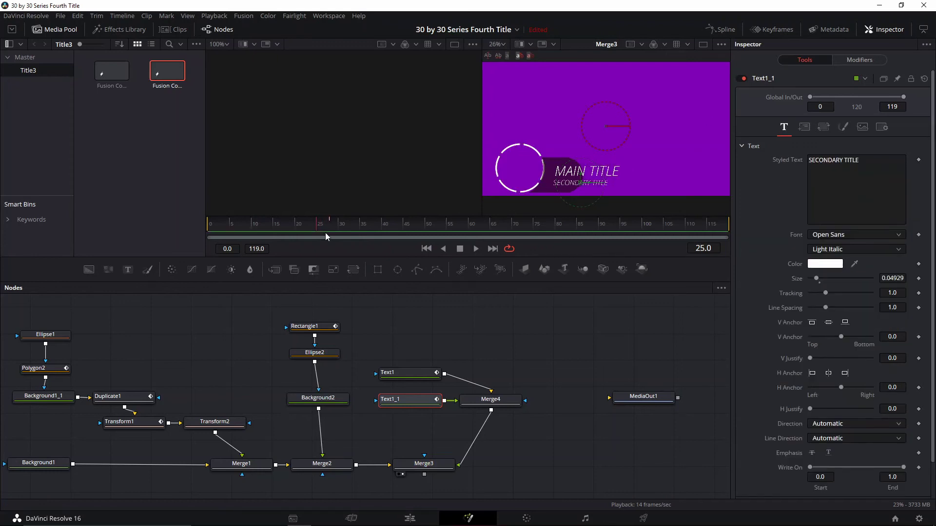
{"action": "key", "text": "Left"}
{"action": "key", "text": "Right"}
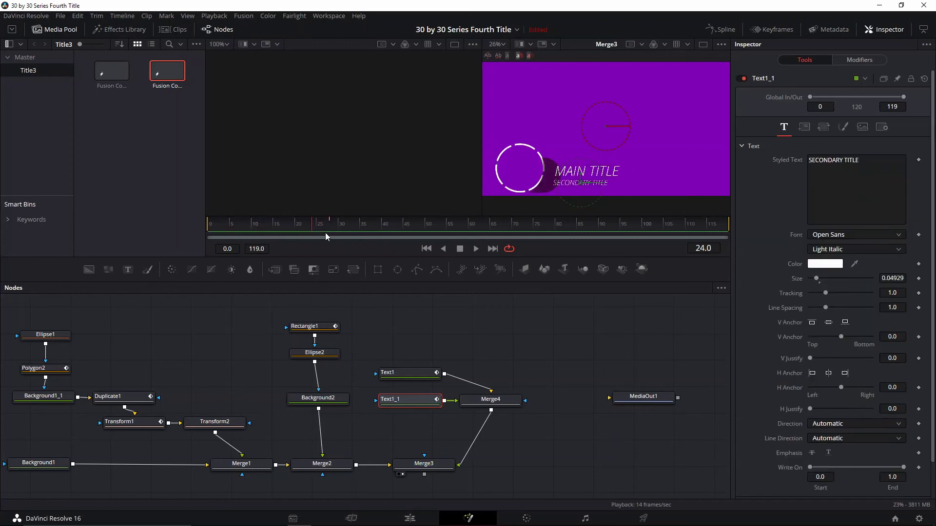
{"action": "key", "text": "Left"}
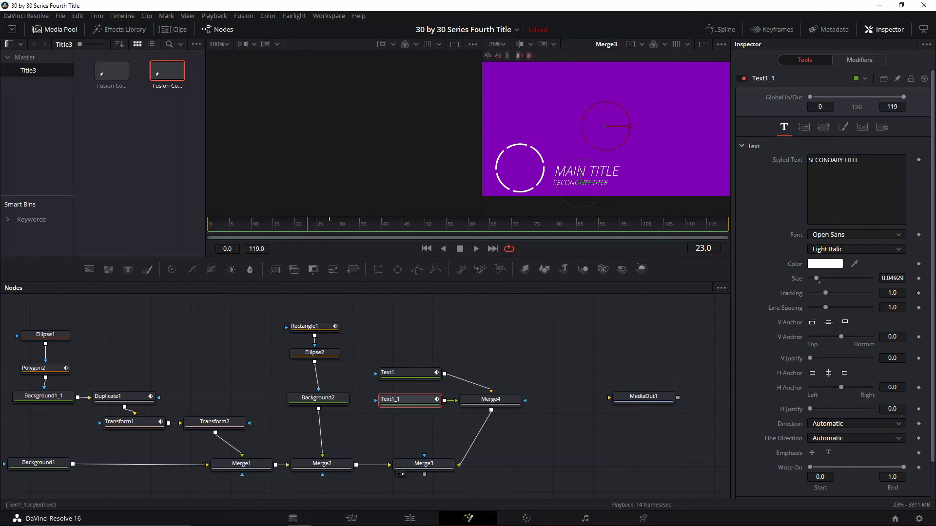
Step: Slide SECONDARY TITLE and MAIN TITLE left onto the dashed ring, keyframing their Centers
{"action": "left_click", "coordinate": [803, 127]}
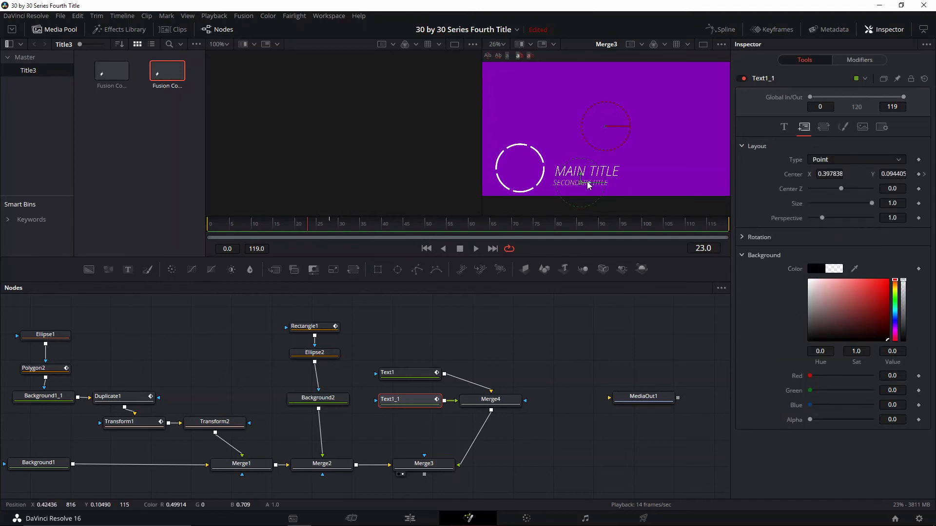
{"action": "left_click_drag", "start_coordinate": [587, 184], "coordinate": [509, 182]}
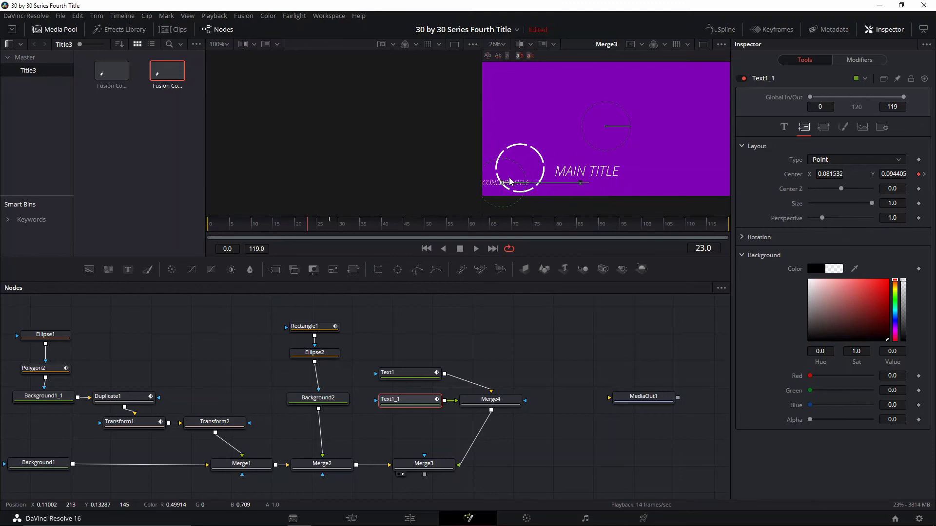
{"action": "left_click", "coordinate": [395, 372]}
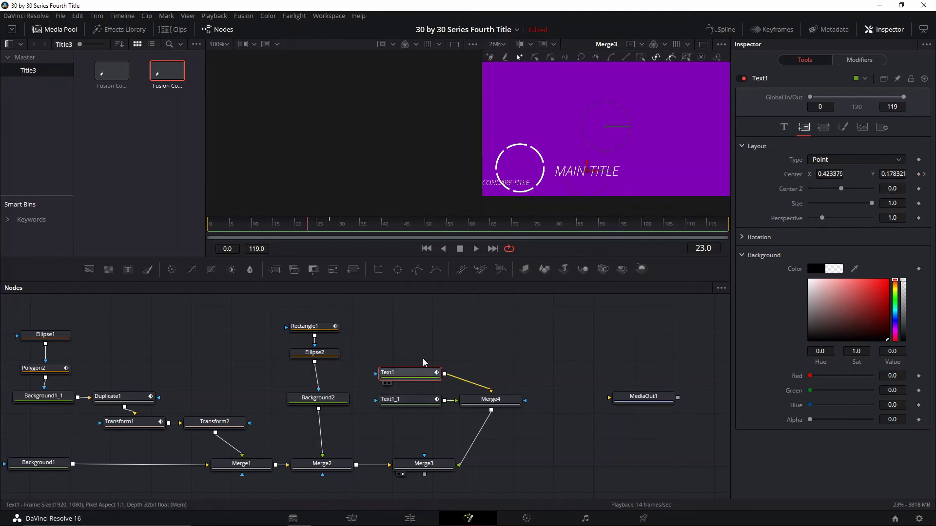
{"action": "left_click_drag", "start_coordinate": [597, 168], "coordinate": [512, 167]}
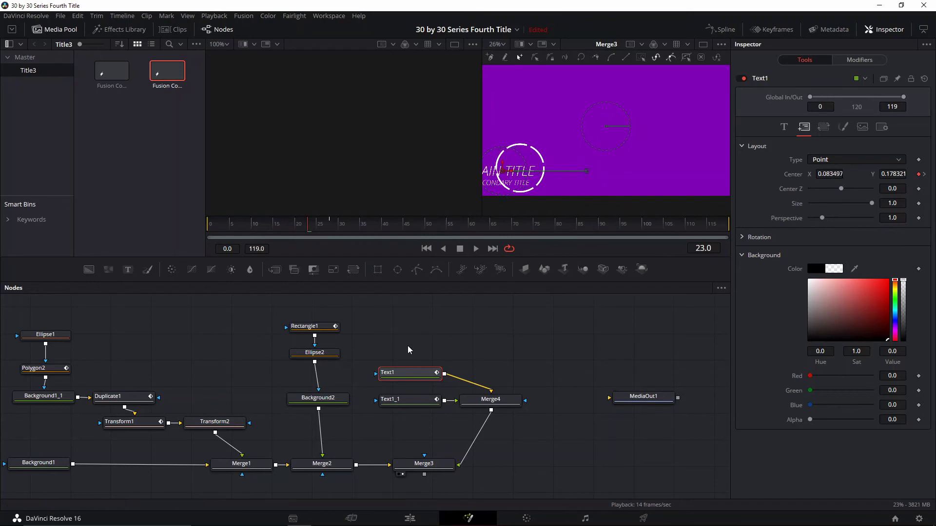
{"action": "left_click_drag", "start_coordinate": [404, 377], "coordinate": [460, 362]}
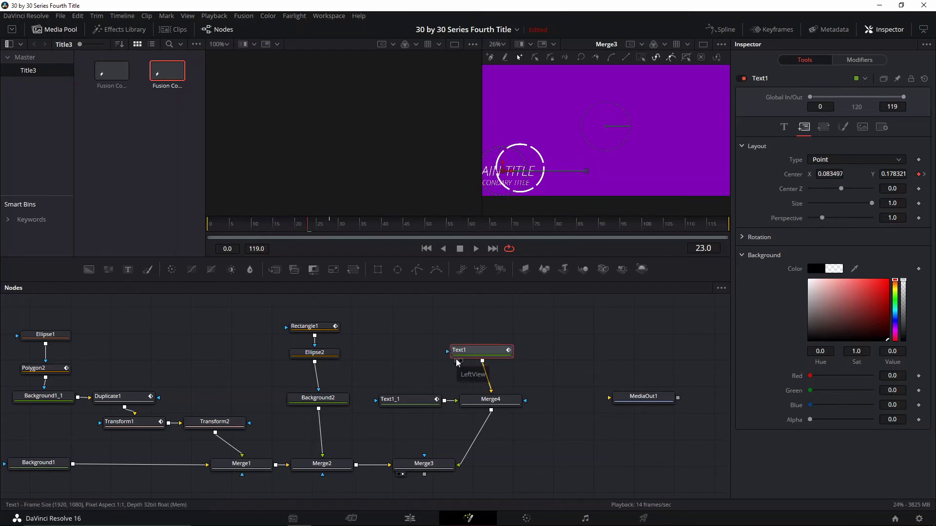
Step: Rearrange the Text1 and Text1_1 nodes above Merge4 in the node graph
{"action": "left_click_drag", "start_coordinate": [418, 403], "coordinate": [404, 354]}
{"action": "left_click_drag", "start_coordinate": [480, 351], "coordinate": [496, 345]}
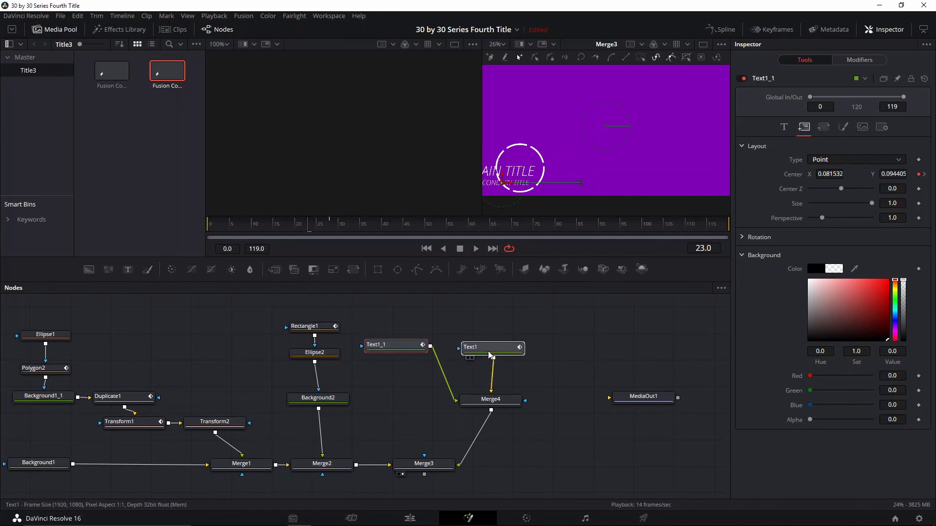
{"action": "left_click_drag", "start_coordinate": [420, 350], "coordinate": [430, 354]}
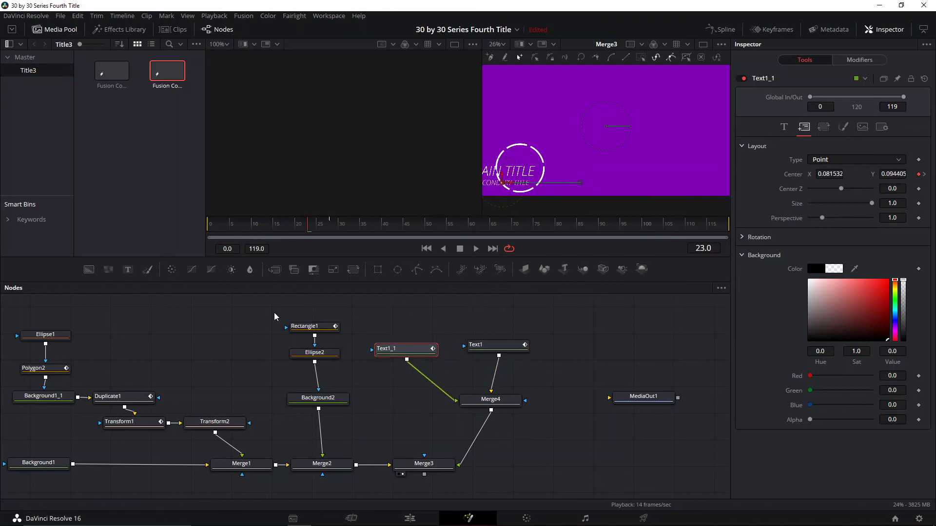
Step: Paste Ellipse2 as inverted masks onto Text1_1 and Text1, then review the title animation
{"action": "left_click", "coordinate": [313, 353]}
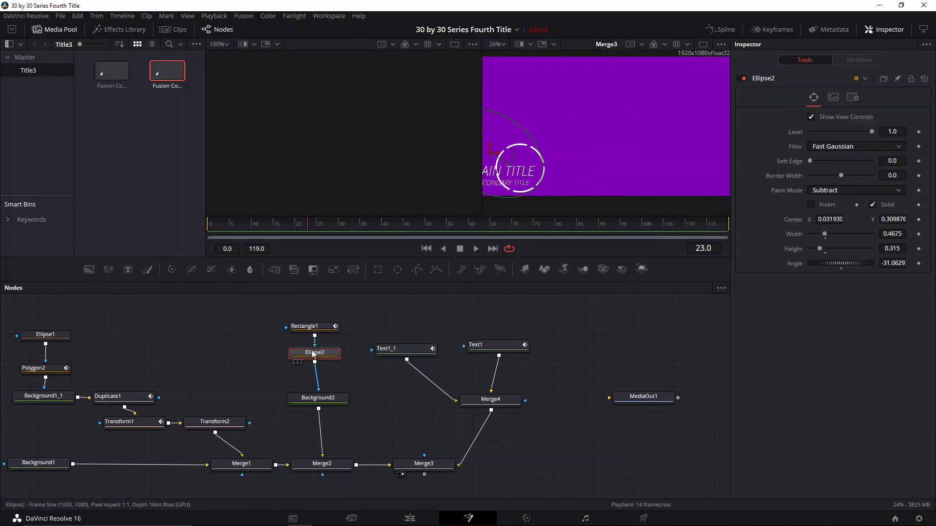
{"action": "left_click", "coordinate": [398, 350]}
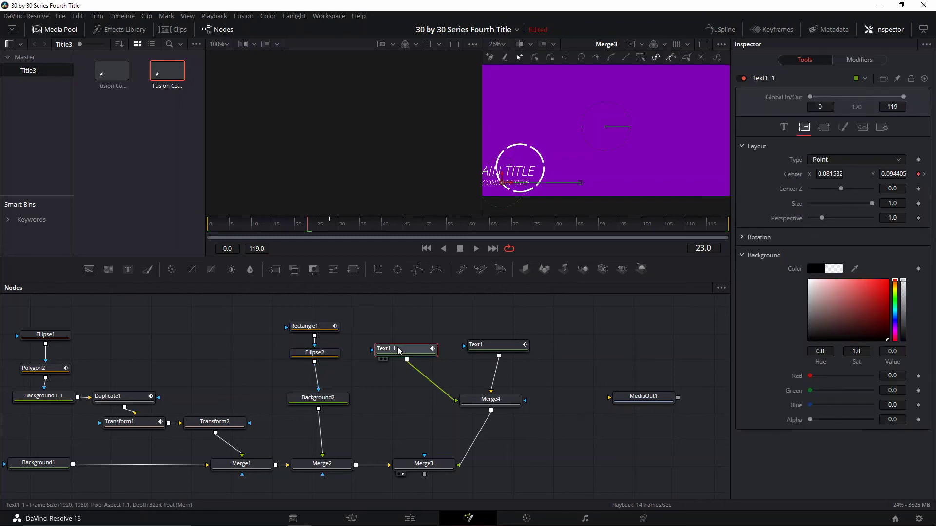
{"action": "key", "text": "ctrl+v"}
{"action": "left_click", "coordinate": [495, 349]}
{"action": "key", "text": "ctrl+v"}
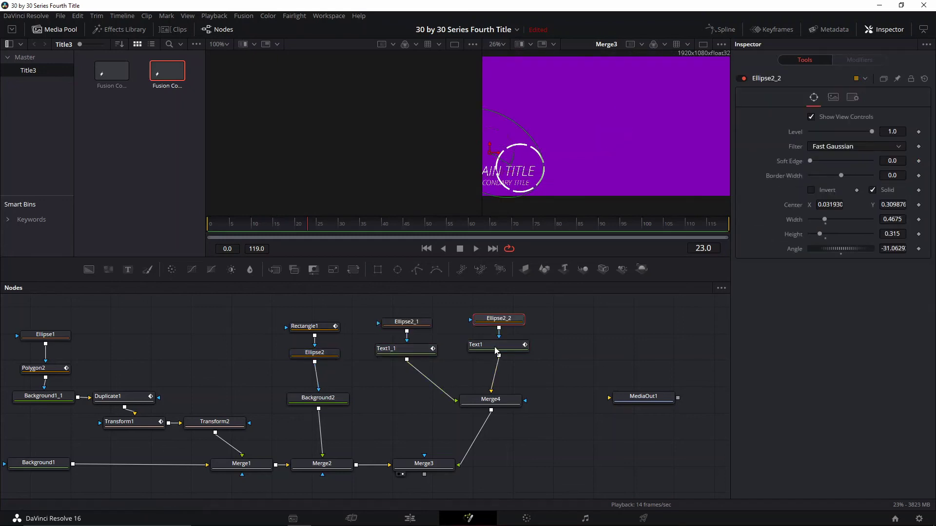
{"action": "left_click", "coordinate": [810, 190]}
{"action": "left_click", "coordinate": [407, 322]}
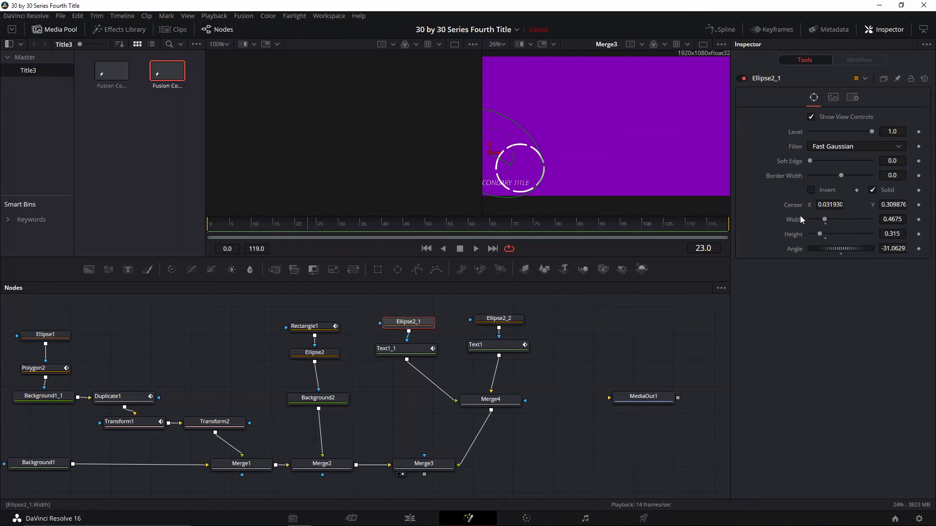
{"action": "left_click", "coordinate": [818, 192]}
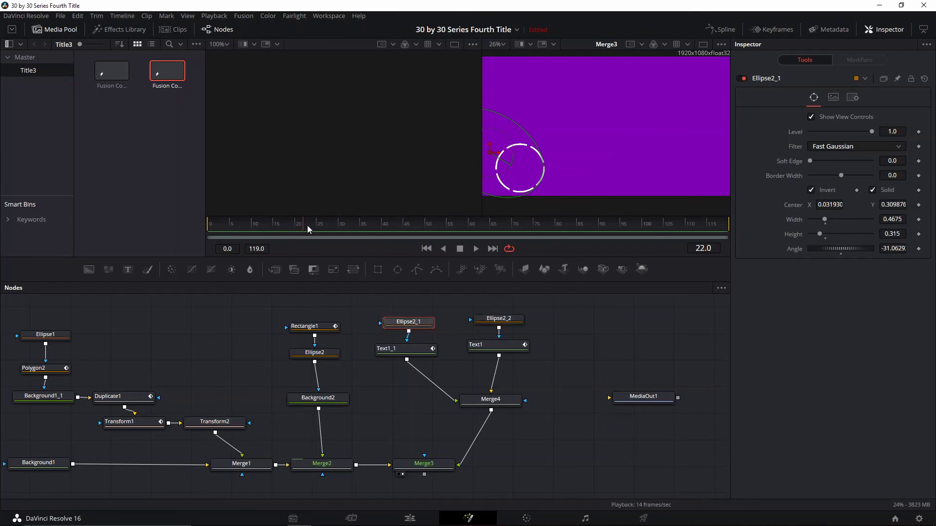
{"action": "left_click_drag", "start_coordinate": [378, 217], "coordinate": [323, 232]}
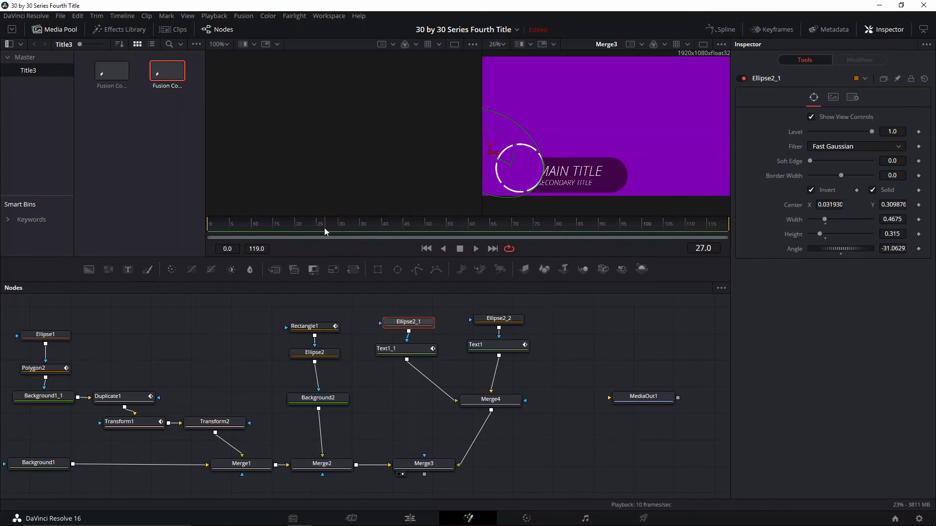
{"action": "key", "text": "space"}
{"action": "key", "text": "space"}
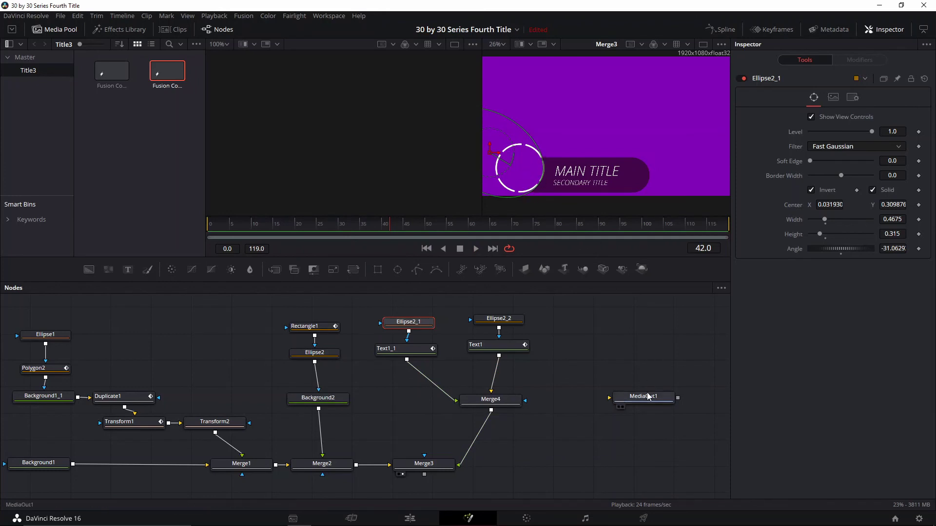
Step: Paste a copy of Text1 to create Text1_2, merged through Merge5
{"action": "left_click_drag", "start_coordinate": [648, 396], "coordinate": [684, 394]}
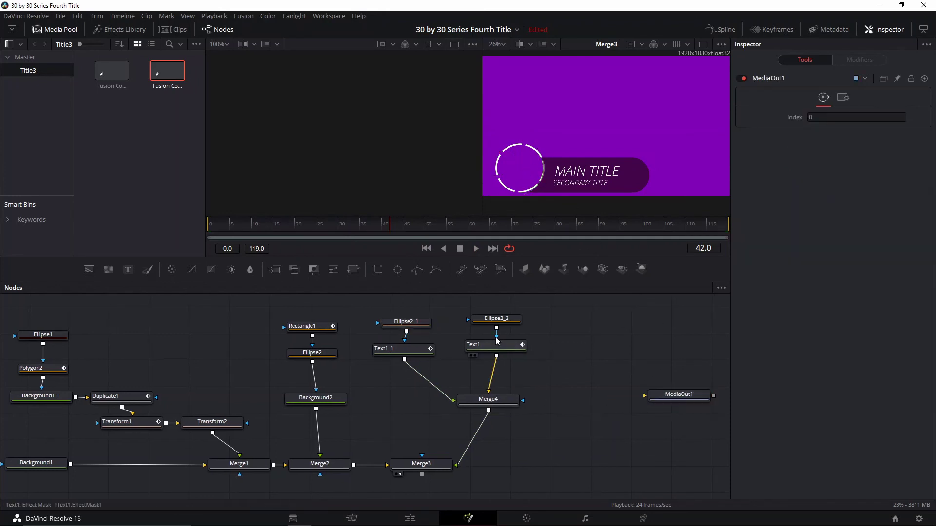
{"action": "left_click", "coordinate": [497, 342]}
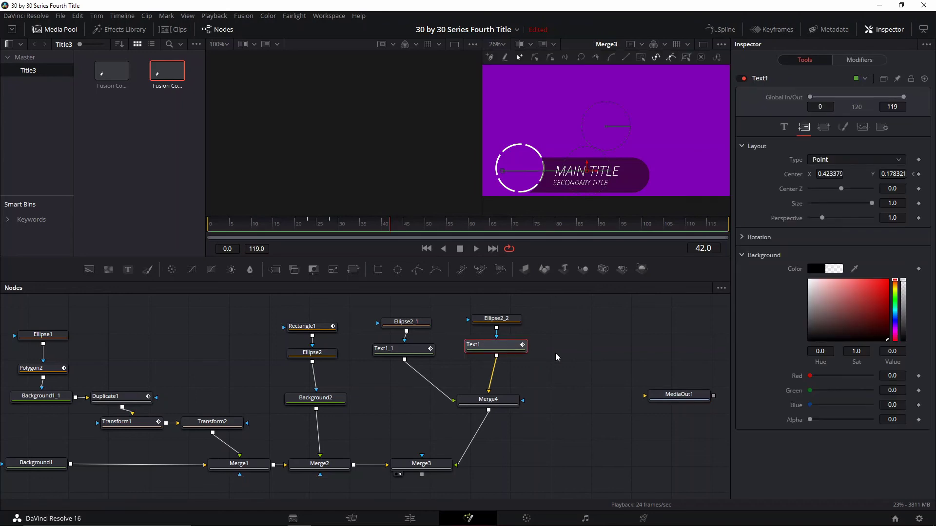
{"action": "key", "text": "ctrl+v"}
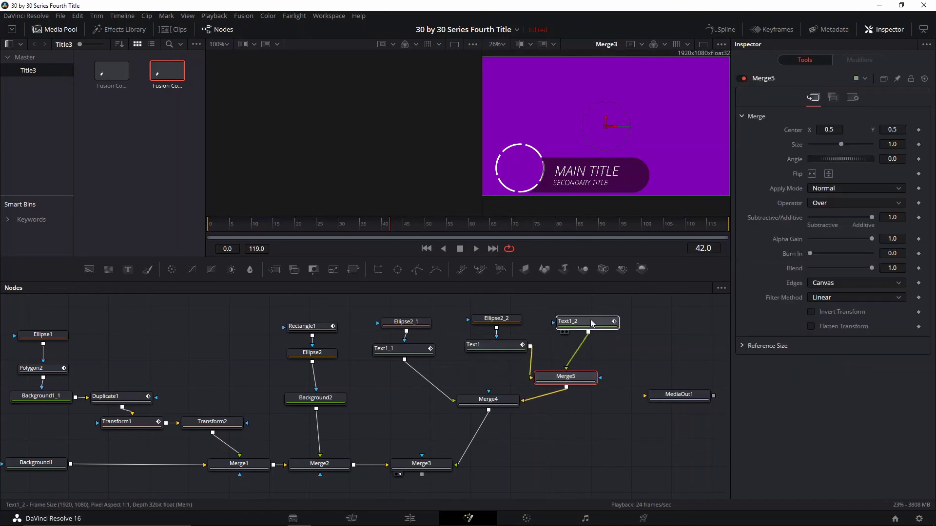
Step: Change Text1_2's text to a single 'S' and enlarge it to about 0.2441 inside the ring
{"action": "left_click_drag", "start_coordinate": [591, 320], "coordinate": [591, 322]}
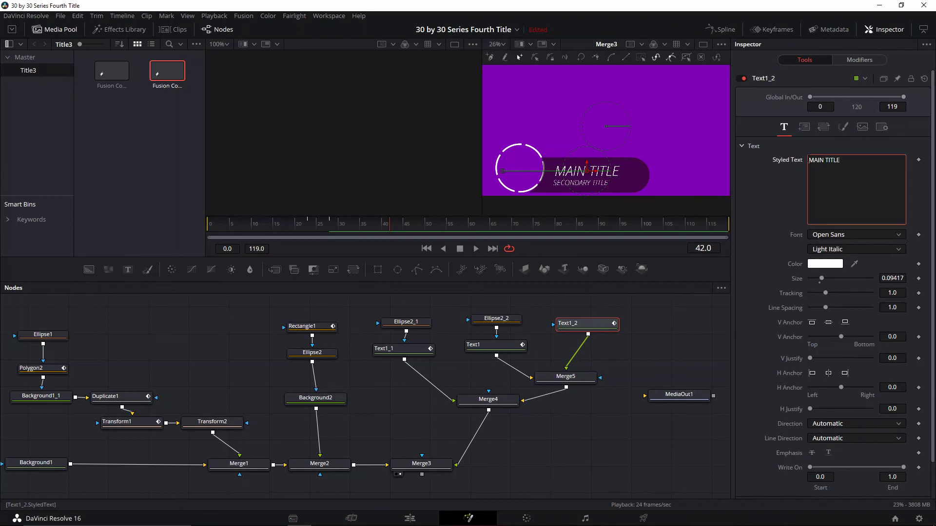
{"action": "triple_click", "coordinate": [817, 161]}
{"action": "type", "text": "s"}
{"action": "left_click_drag", "start_coordinate": [821, 278], "coordinate": [832, 281]}
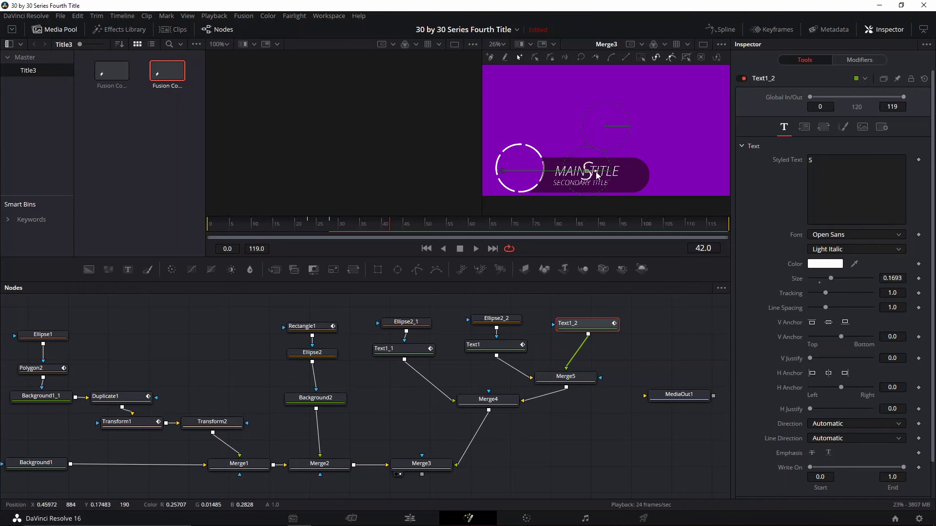
{"action": "left_click_drag", "start_coordinate": [590, 172], "coordinate": [513, 176]}
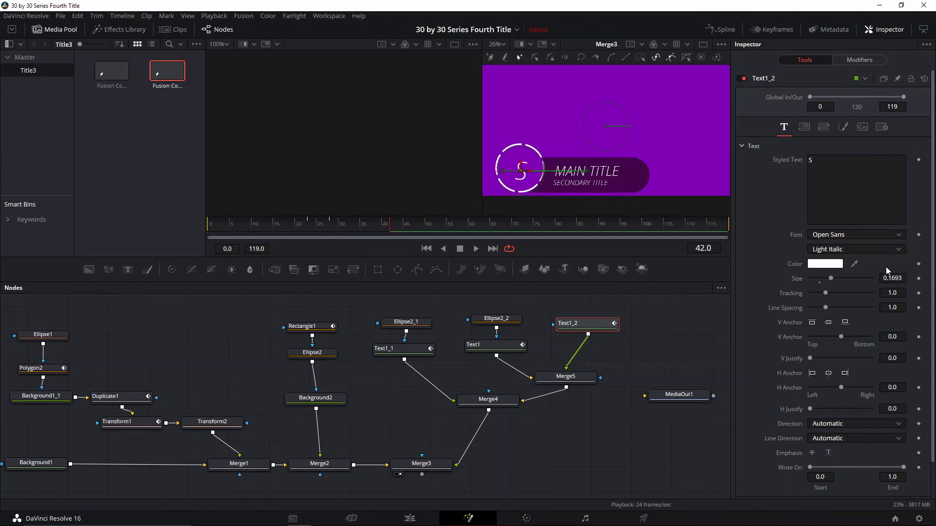
{"action": "left_click_drag", "start_coordinate": [832, 280], "coordinate": [840, 277]}
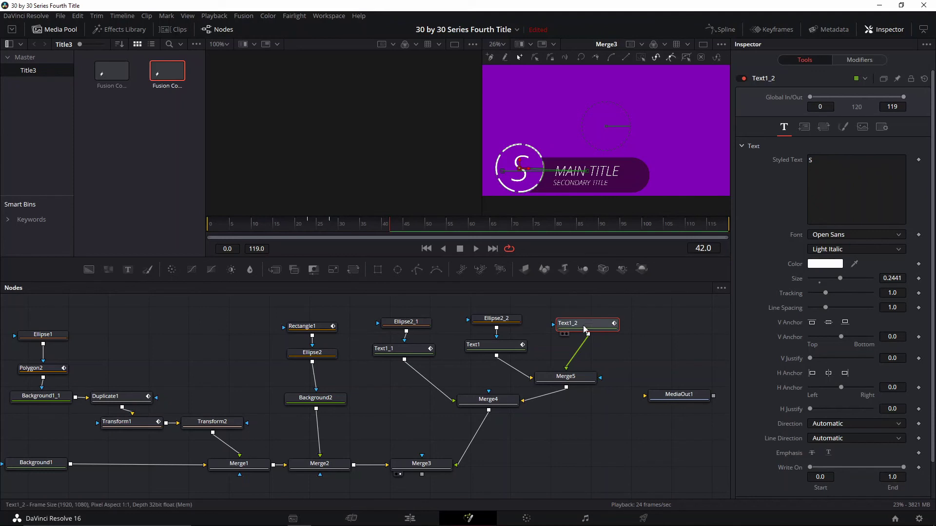
Step: Remove the inherited Center path animation from the S in Text1_2's Layout
{"action": "left_click", "coordinate": [805, 127]}
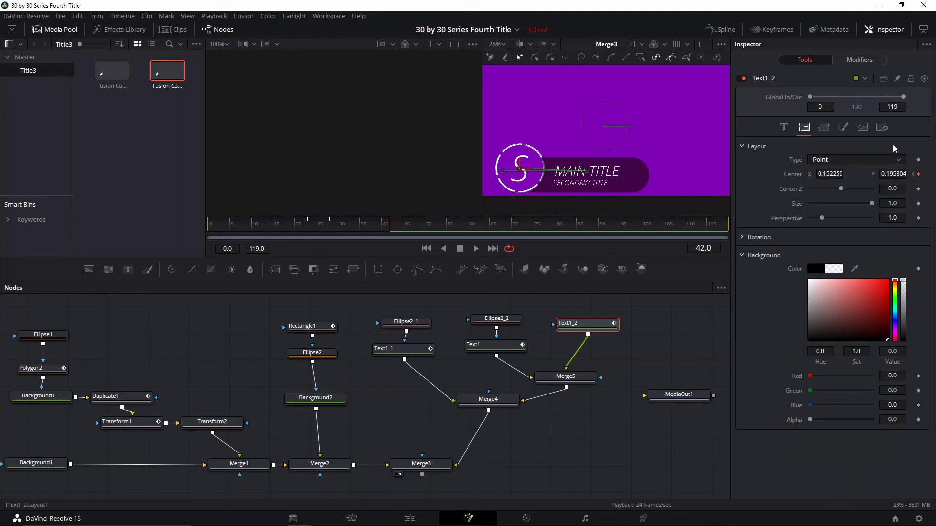
{"action": "right_click", "coordinate": [919, 176]}
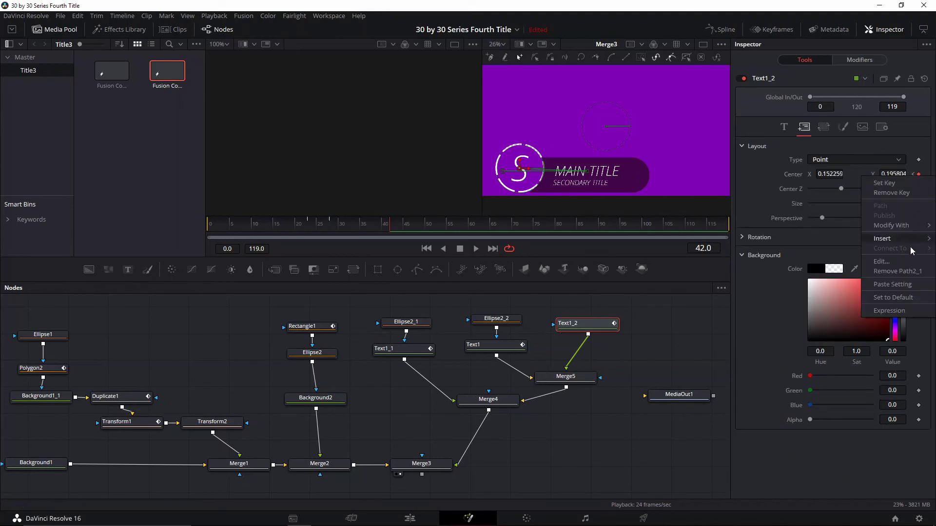
{"action": "left_click", "coordinate": [905, 274]}
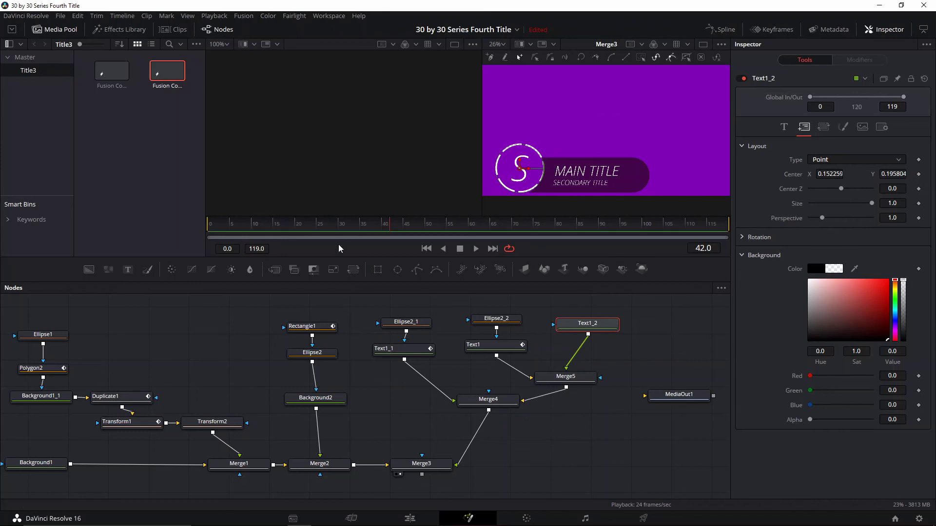
Step: Keyframe the S's Size from 0.0 at frame 22 to 1.0 by frame 29, then play it back
{"action": "left_click", "coordinate": [297, 226]}
{"action": "mouse_move", "coordinate": [297, 229]}
{"action": "left_mouse_down"}
{"action": "mouse_move", "coordinate": [313, 229]}
{"action": "mouse_move", "coordinate": [287, 238]}
{"action": "mouse_move", "coordinate": [313, 244]}
{"action": "mouse_move", "coordinate": [306, 241]}
{"action": "left_mouse_up"}
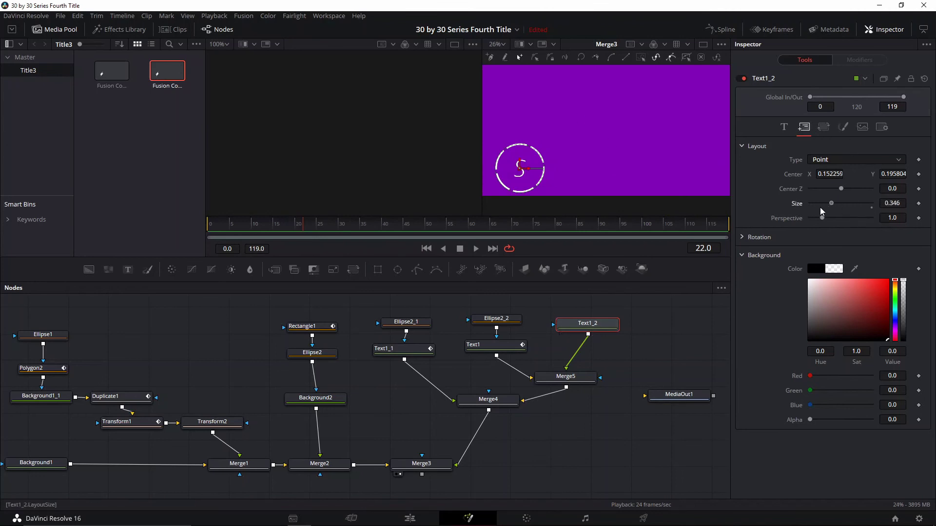
{"action": "left_click", "coordinate": [919, 204]}
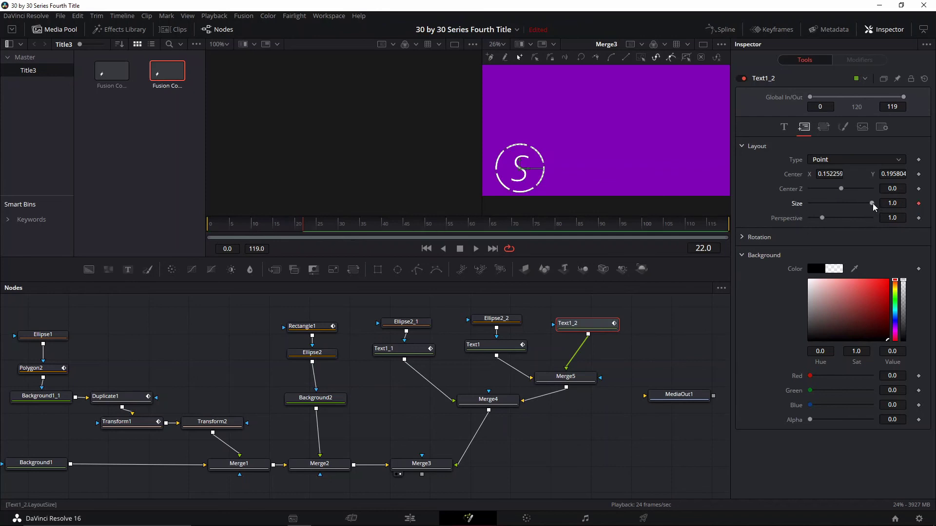
{"action": "left_click_drag", "start_coordinate": [872, 203], "coordinate": [765, 212]}
{"action": "left_click_drag", "start_coordinate": [811, 209], "coordinate": [899, 214]}
{"action": "key", "text": "space"}
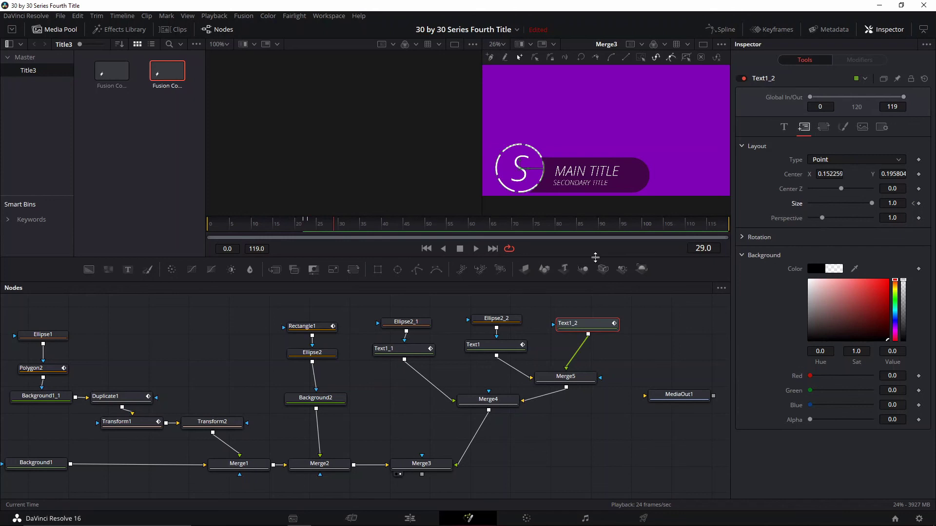
Step: Scrub the playhead back toward frame 59 and select the Text1 title node
{"action": "left_click", "coordinate": [325, 223]}
{"action": "left_click", "coordinate": [476, 229]}
{"action": "left_click_drag", "start_coordinate": [505, 233], "coordinate": [491, 233]}
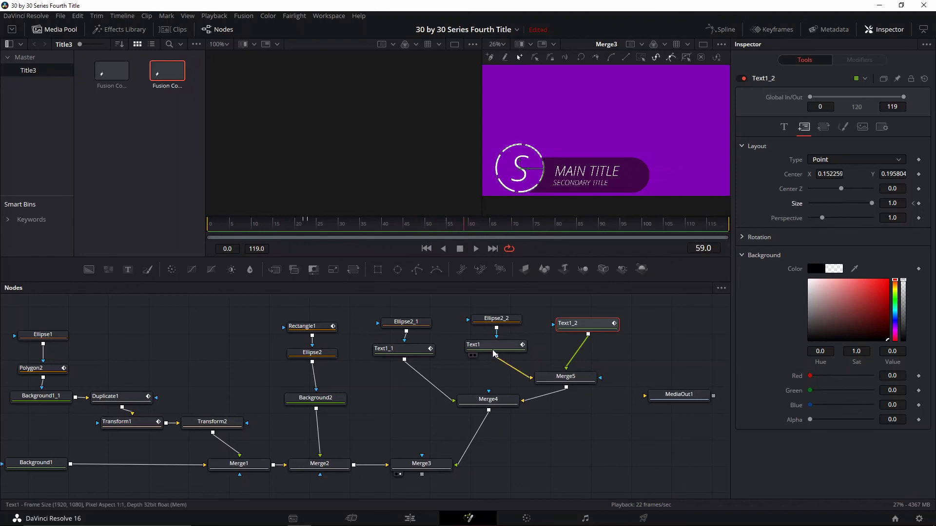
{"action": "mouse_move", "coordinate": [494, 353]}
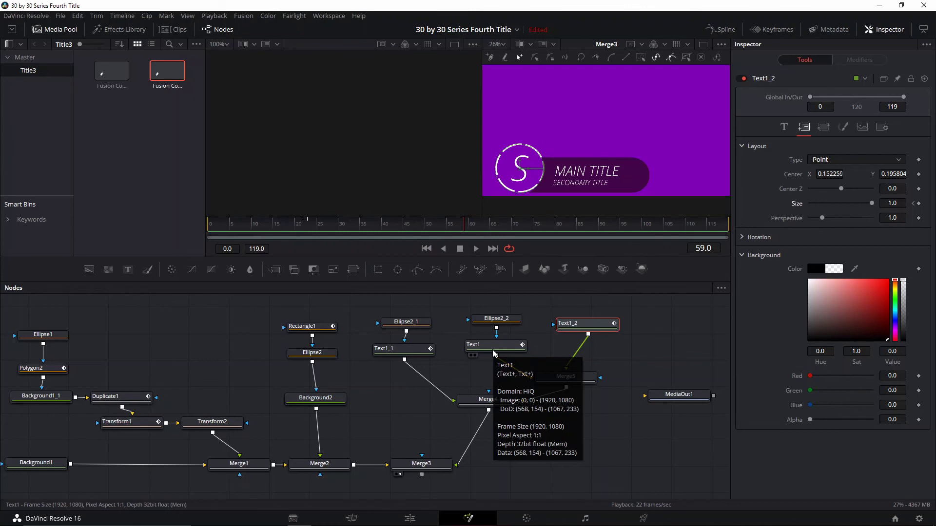
{"action": "left_click", "coordinate": [492, 346]}
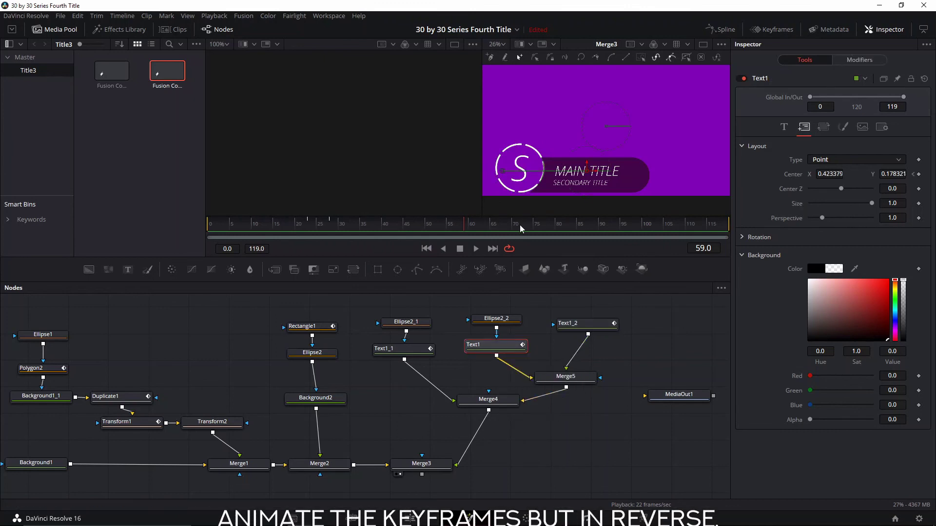
Step: Keyframe the Text1_1, Rectangle1 and Text1 centres between frames 59 and 64
{"action": "left_click", "coordinate": [399, 349]}
{"action": "left_click", "coordinate": [307, 326]}
{"action": "key", "text": "shift+Right"}
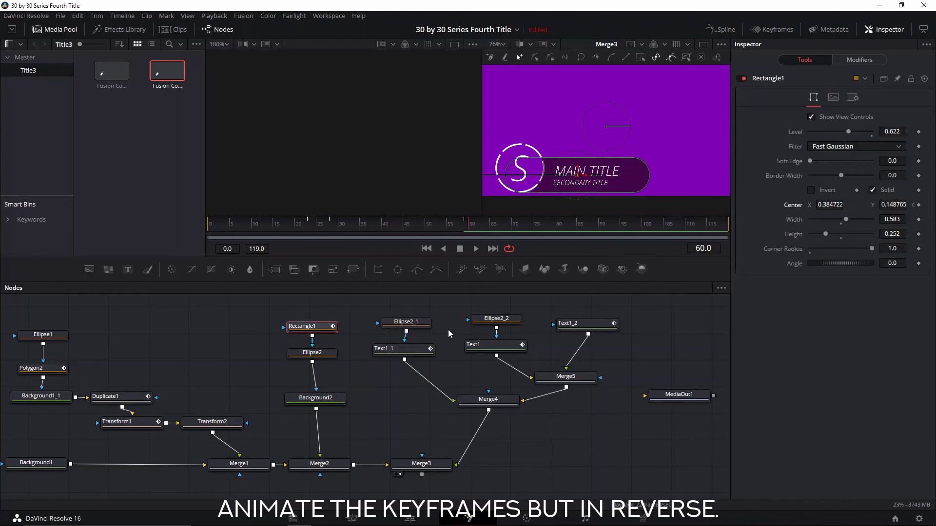
{"action": "left_click", "coordinate": [484, 344]}
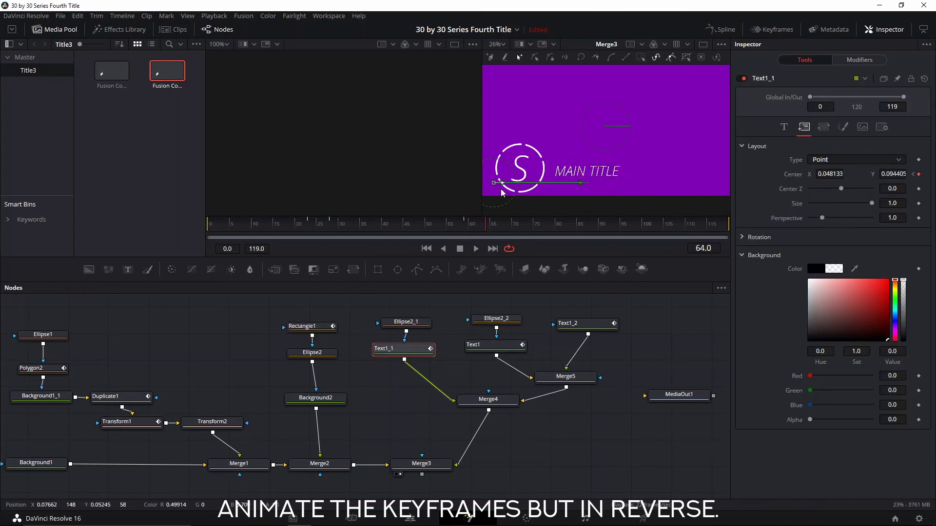
{"action": "key", "text": "shift+Left"}
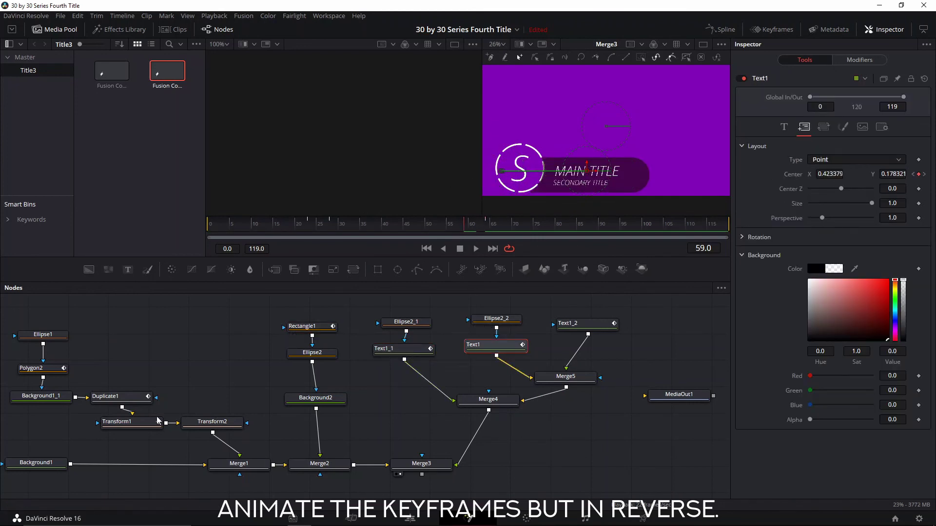
Step: Keyframe Transform1's Angle to -2.7 at frame 64 so the ring rotates
{"action": "left_click", "coordinate": [129, 421]}
{"action": "key", "text": "shift+Right"}
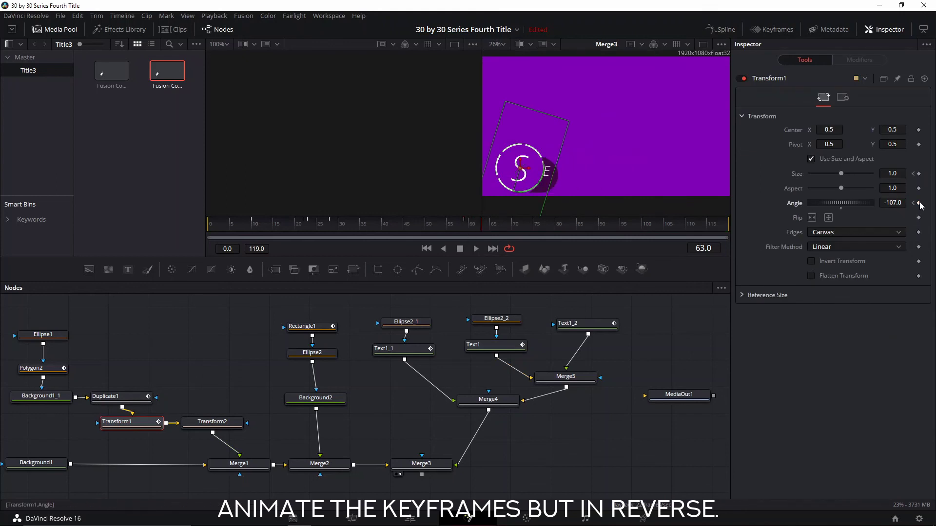
{"action": "left_click_drag", "start_coordinate": [834, 203], "coordinate": [857, 211]}
{"action": "mouse_move", "coordinate": [484, 225]}
{"action": "left_mouse_down"}
{"action": "mouse_move", "coordinate": [461, 223]}
{"action": "mouse_move", "coordinate": [492, 230]}
{"action": "left_mouse_up"}
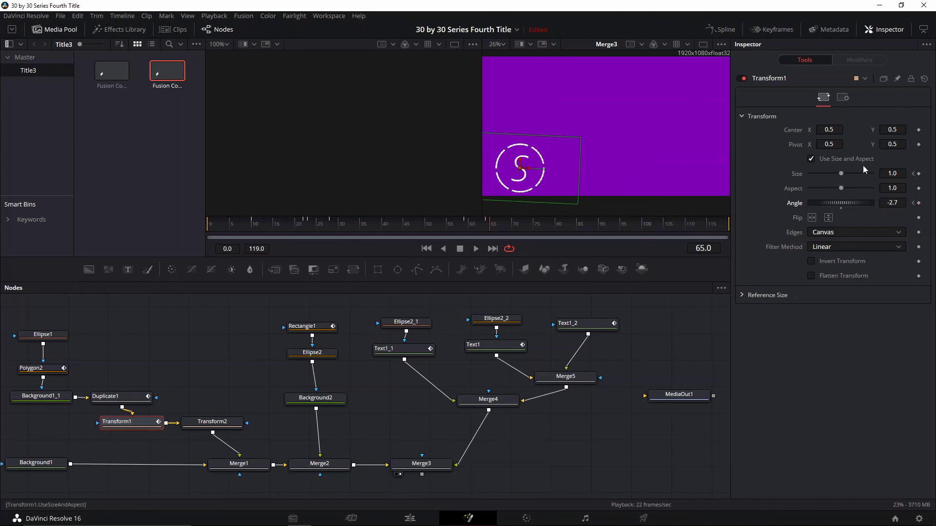
Step: Keyframe Transform1's Size from 1 to 0 with Angle 286.9 by frame 70
{"action": "left_click", "coordinate": [492, 229]}
{"action": "left_click", "coordinate": [918, 174]}
{"action": "left_click_drag", "start_coordinate": [841, 174], "coordinate": [806, 179]}
{"action": "left_click_drag", "start_coordinate": [852, 205], "coordinate": [894, 202]}
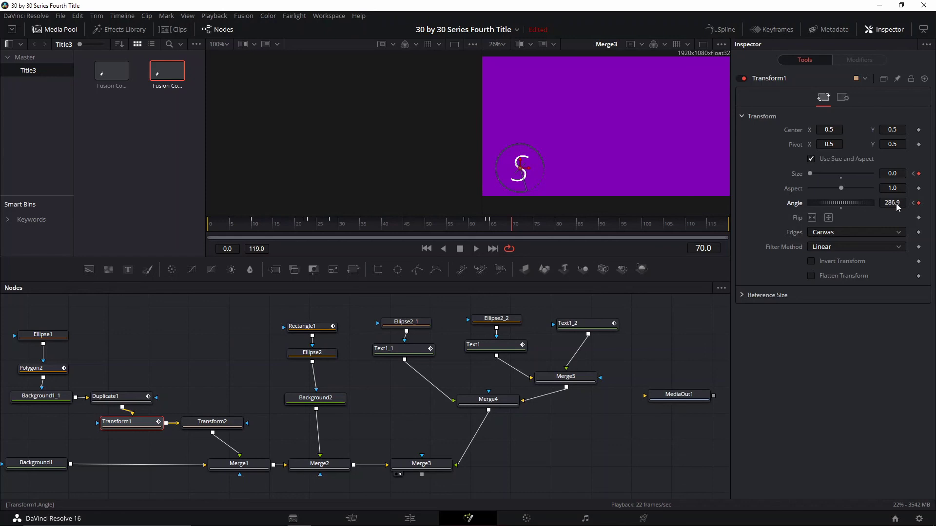
Step: Keyframe Text1_2's Layout Size 1.0 at frame 65 and 0.0 at frame 70, then preview it
{"action": "left_click", "coordinate": [582, 326]}
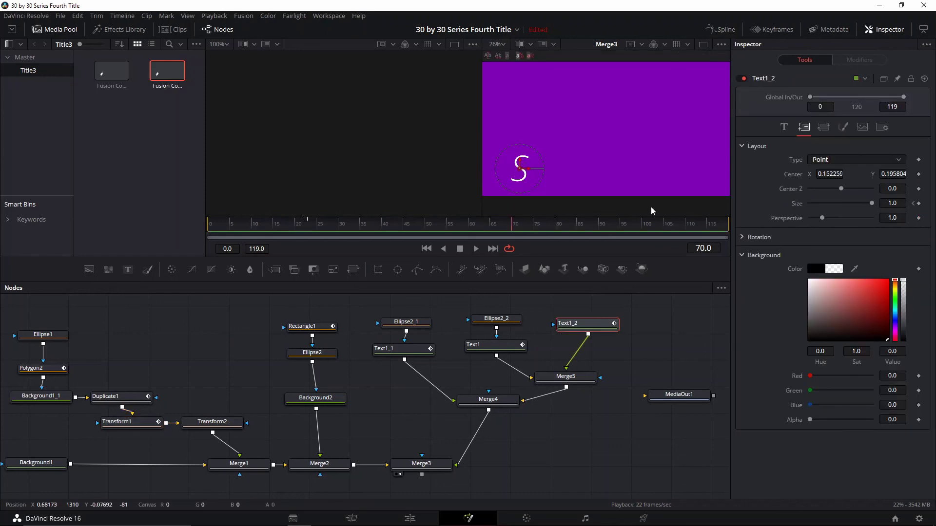
{"action": "left_click_drag", "start_coordinate": [874, 205], "coordinate": [796, 206]}
{"action": "key", "text": "shift+Left"}
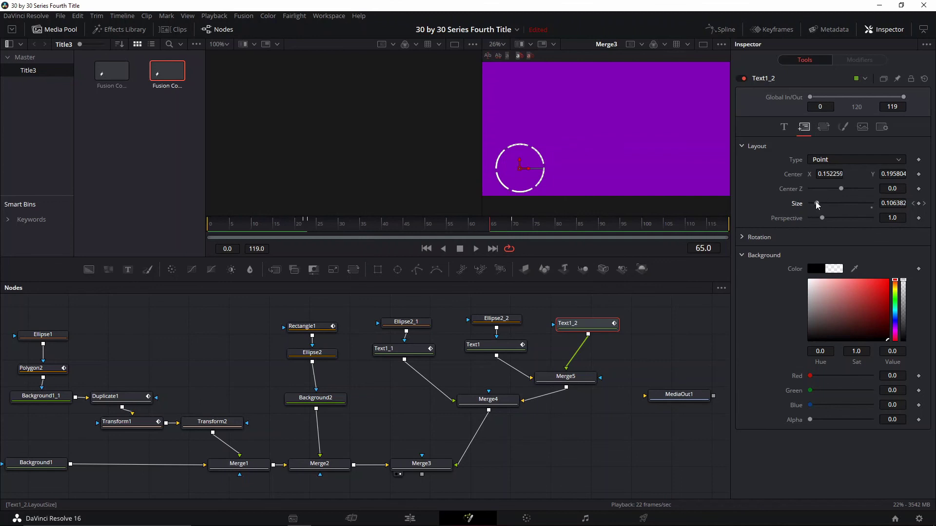
{"action": "left_click_drag", "start_coordinate": [817, 205], "coordinate": [872, 204]}
{"action": "left_click", "coordinate": [477, 223]}
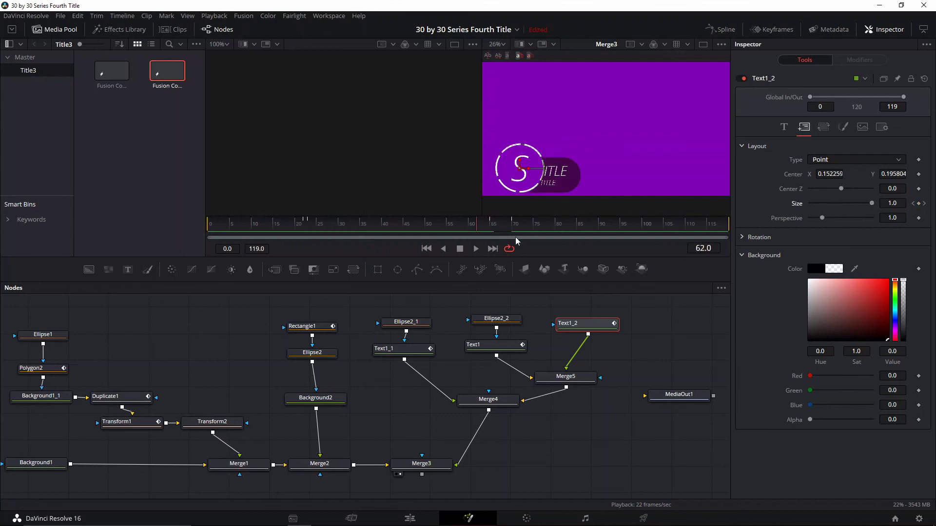
{"action": "key", "text": "space"}
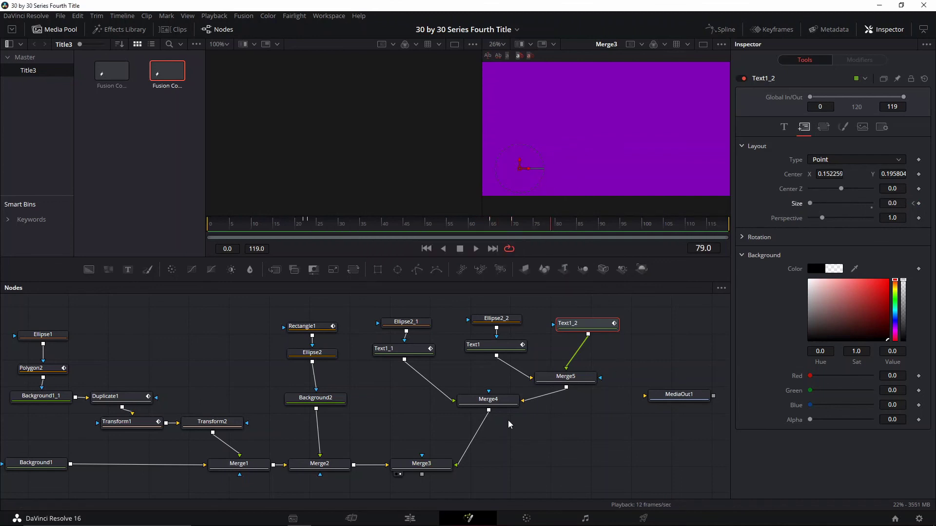
Step: Insert a Transform3 node after Merge3 via the 'tran' tool search, feeding MediaOut1
{"action": "left_click_drag", "start_coordinate": [429, 459], "coordinate": [414, 452]}
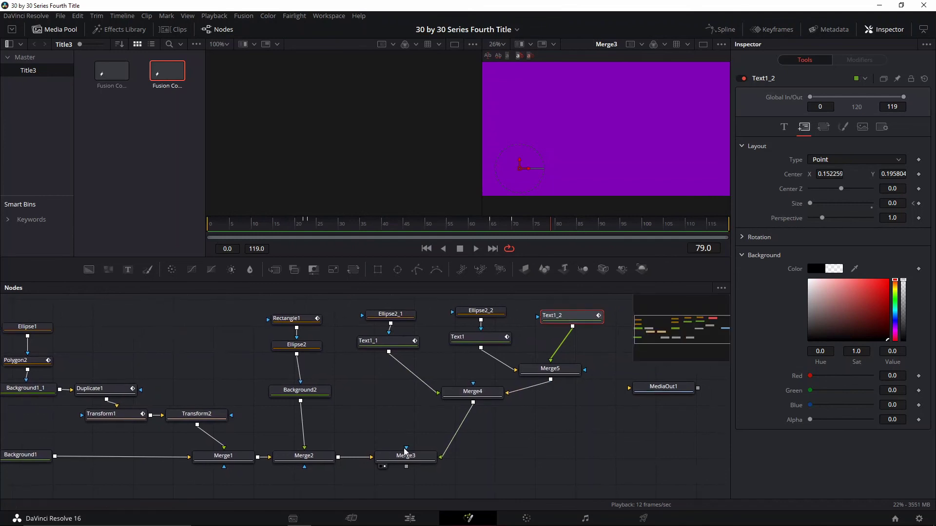
{"action": "left_click", "coordinate": [405, 456]}
{"action": "scroll", "coordinate": [503, 411], "scroll_direction": "down", "scroll_amount": 2}
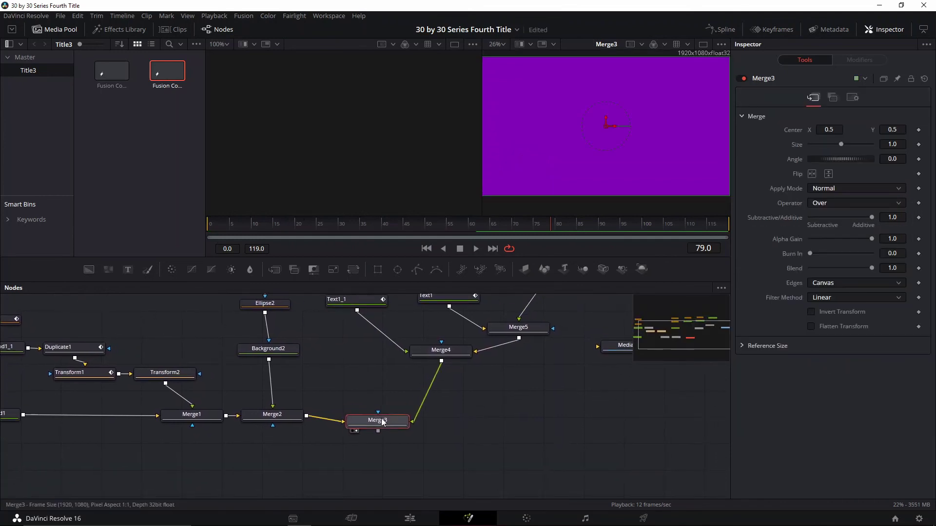
{"action": "left_click_drag", "start_coordinate": [385, 418], "coordinate": [398, 411]}
{"action": "scroll", "coordinate": [496, 405], "scroll_direction": "up", "scroll_amount": 2}
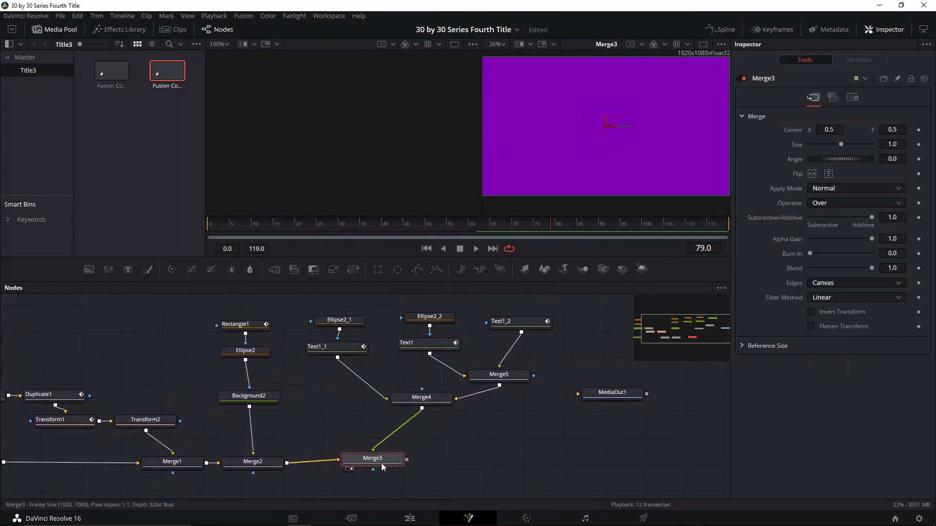
{"action": "key", "text": "shift+space"}
{"action": "type", "text": "tran"}
{"action": "key", "text": "Return"}
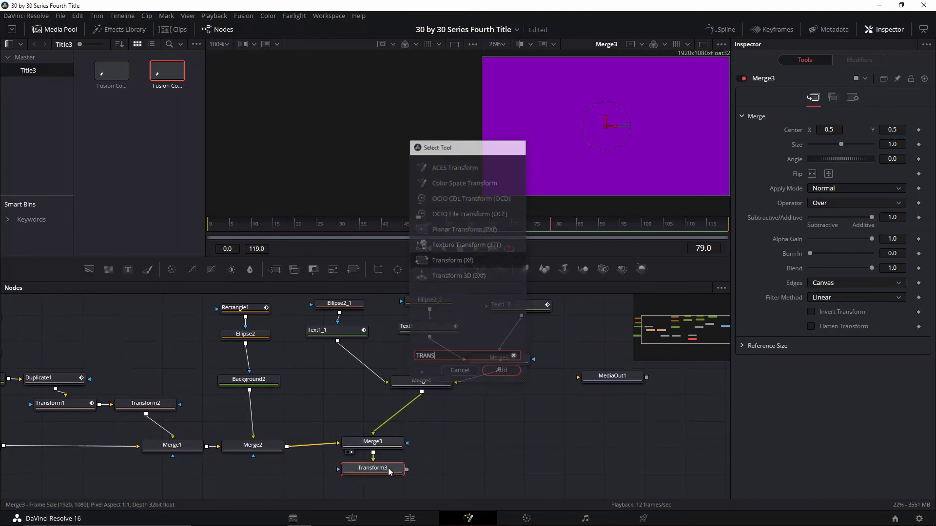
{"action": "left_click_drag", "start_coordinate": [389, 471], "coordinate": [578, 377]}
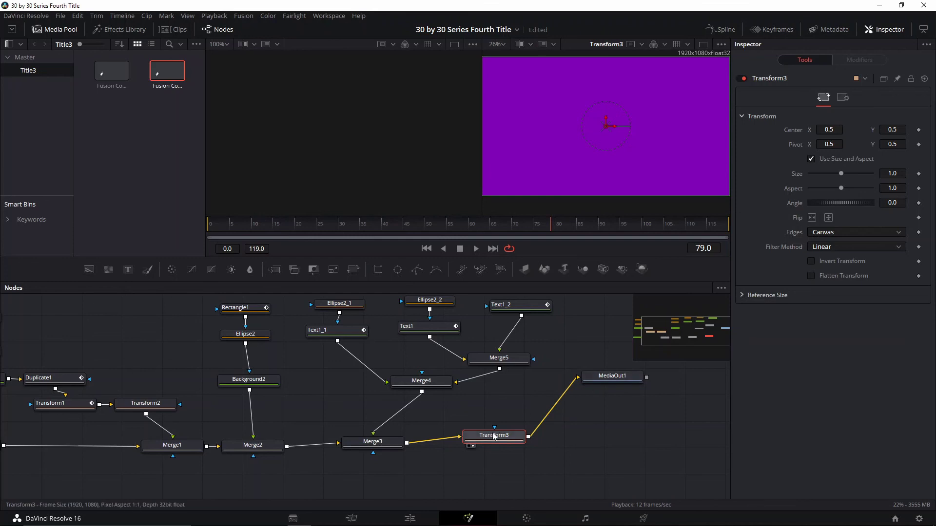
{"action": "left_click", "coordinate": [331, 228]}
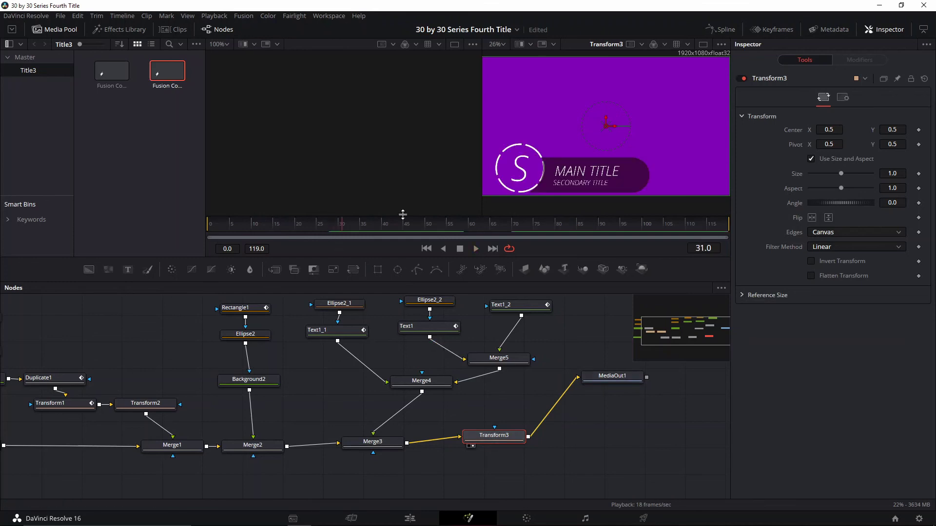
Step: Set Background1's colour to black with Alpha 0, then return to the Edit page
{"action": "key", "text": "ctrl+z"}
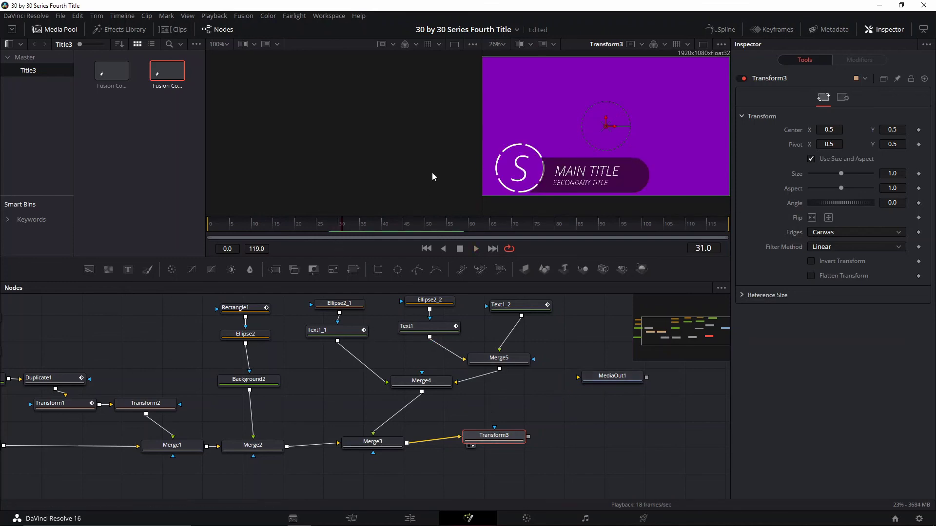
{"action": "scroll", "coordinate": [604, 142], "scroll_direction": "down", "scroll_amount": 2}
{"action": "scroll", "coordinate": [604, 142], "scroll_direction": "down", "scroll_amount": 1}
{"action": "scroll", "coordinate": [605, 141], "scroll_direction": "up", "scroll_amount": 2}
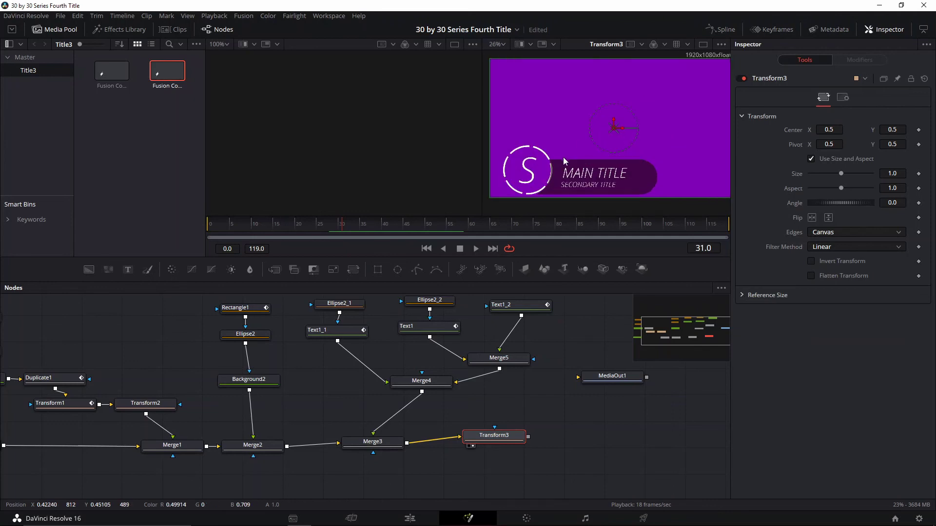
{"action": "scroll", "coordinate": [563, 157], "scroll_direction": "down", "scroll_amount": 1}
{"action": "left_click_drag", "start_coordinate": [145, 366], "coordinate": [236, 339]}
{"action": "left_click", "coordinate": [63, 417]}
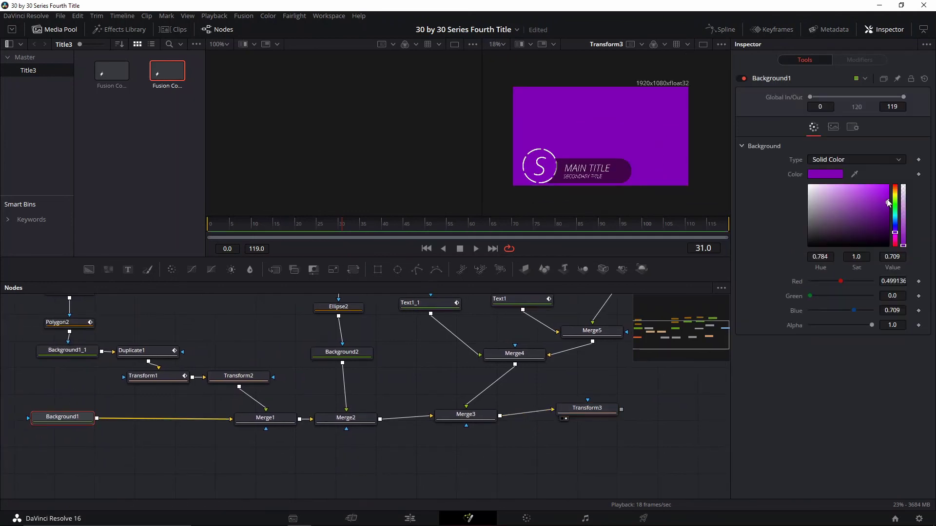
{"action": "left_click_drag", "start_coordinate": [884, 217], "coordinate": [899, 247]}
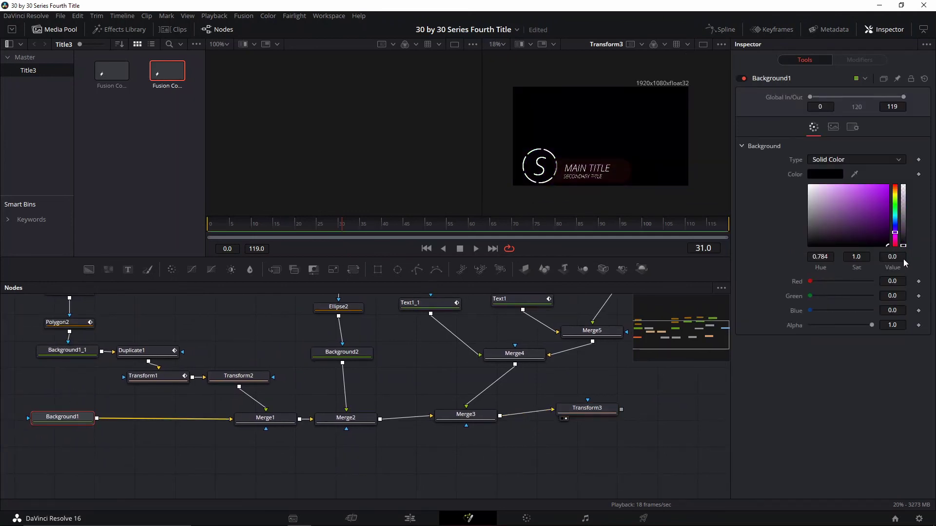
{"action": "left_click_drag", "start_coordinate": [871, 325], "coordinate": [804, 324]}
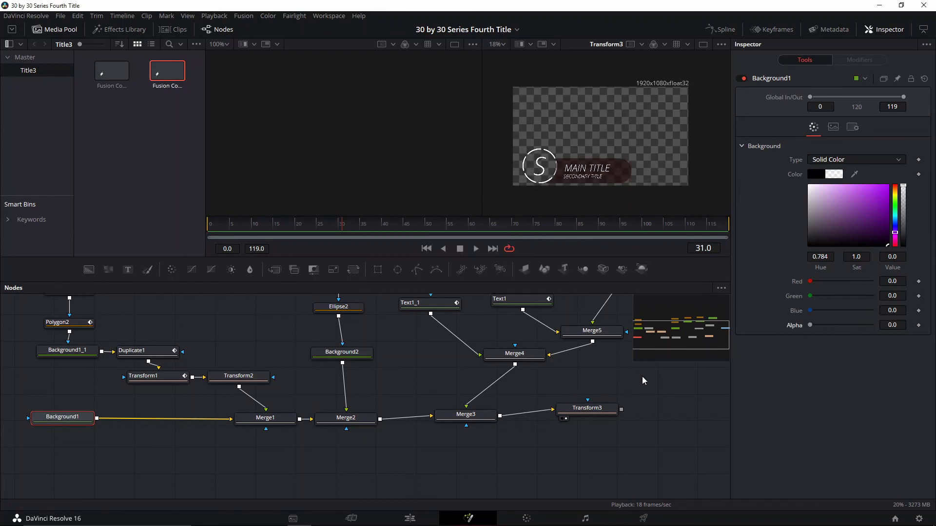
{"action": "left_click", "coordinate": [410, 519]}
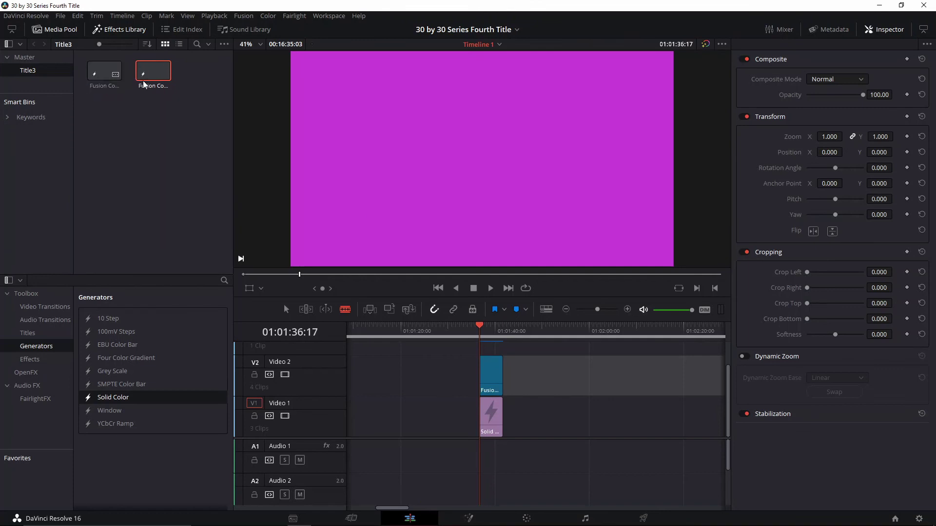
Step: Drop the Fusion Composition onto track V2 at the playhead and start playback
{"action": "left_click_drag", "start_coordinate": [153, 71], "coordinate": [547, 385]}
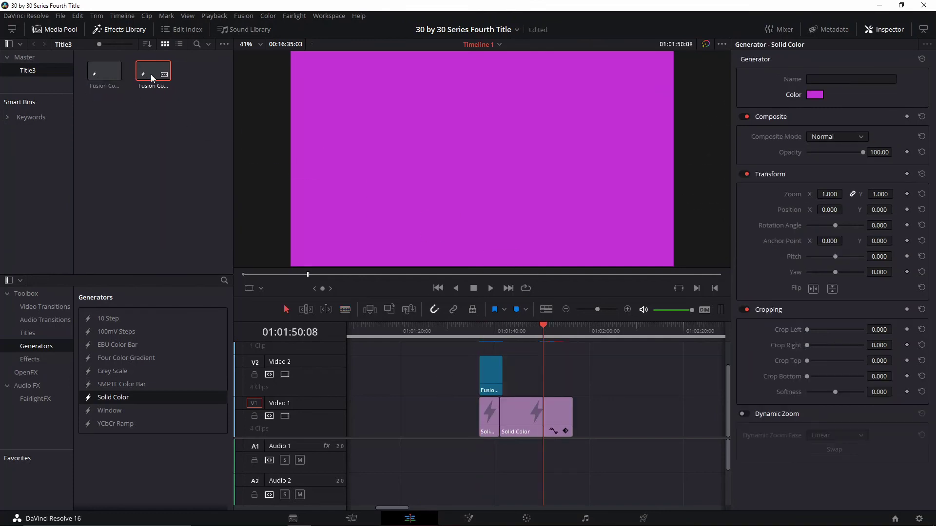
{"action": "left_click_drag", "start_coordinate": [153, 78], "coordinate": [542, 385]}
{"action": "key", "text": "space"}
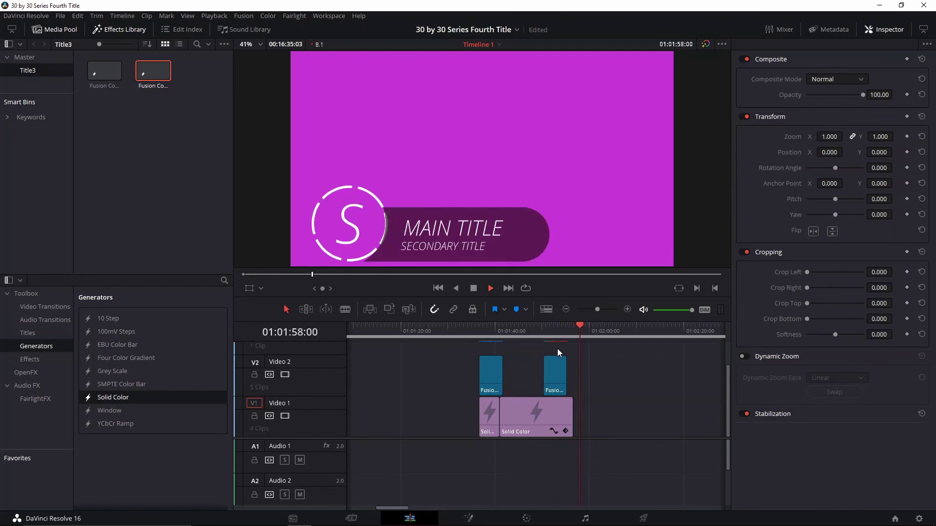
Step: Replay the title from 01:01:50:08 to review its exit animation
{"action": "left_click", "coordinate": [546, 332]}
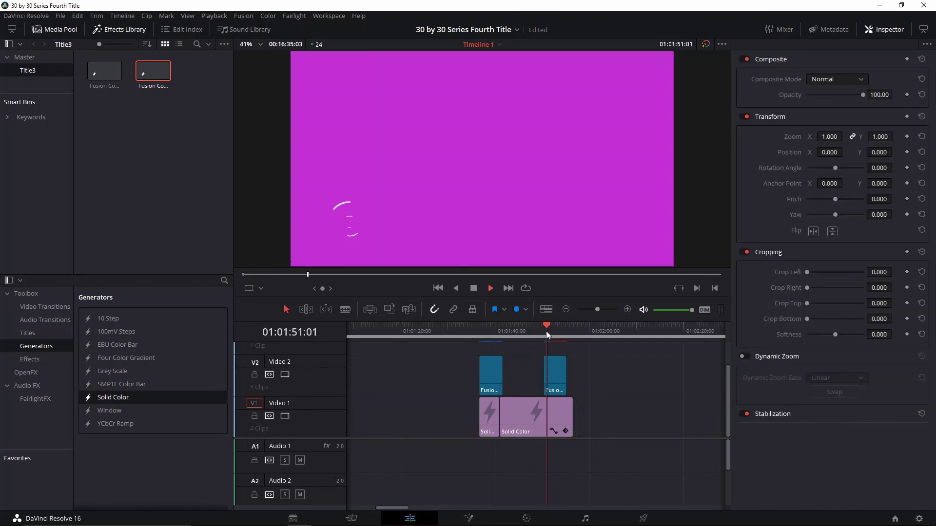
{"action": "key", "text": "space"}
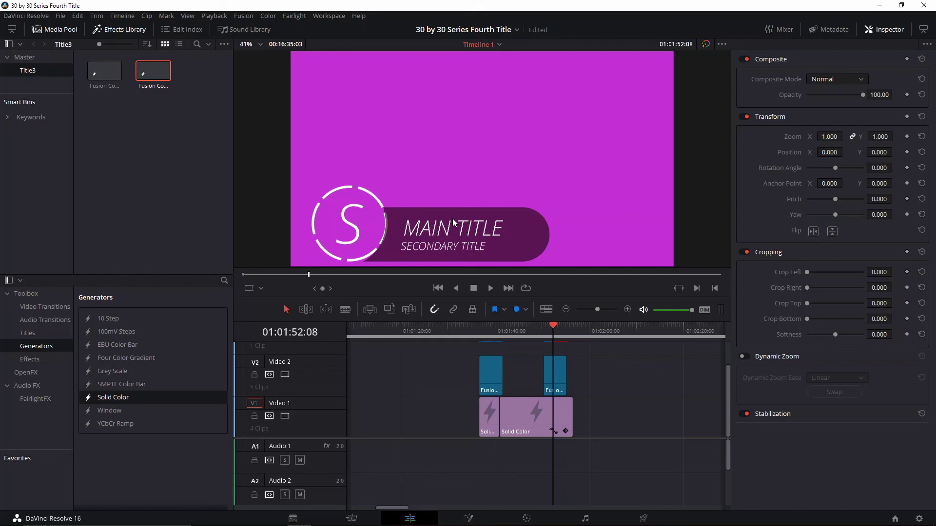
{"action": "left_click", "coordinate": [542, 329]}
{"action": "key", "text": "space"}
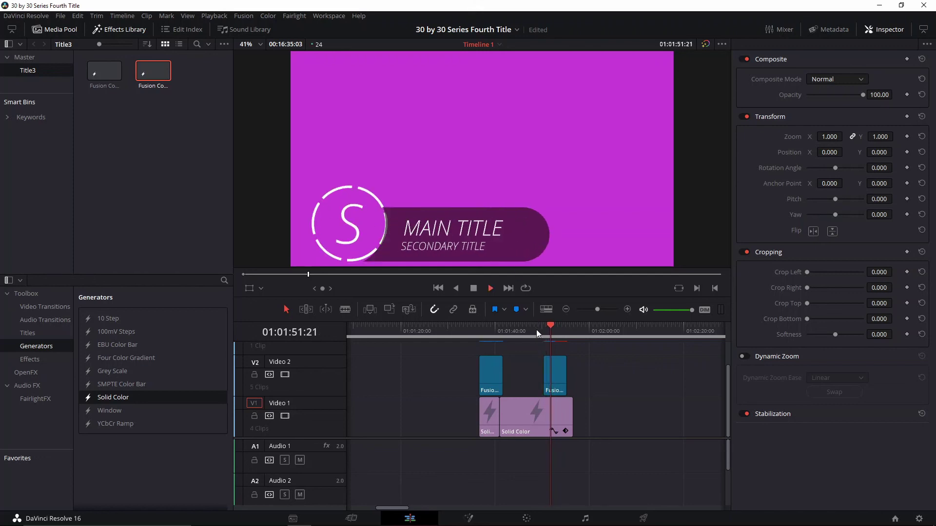
{"action": "key", "text": "space"}
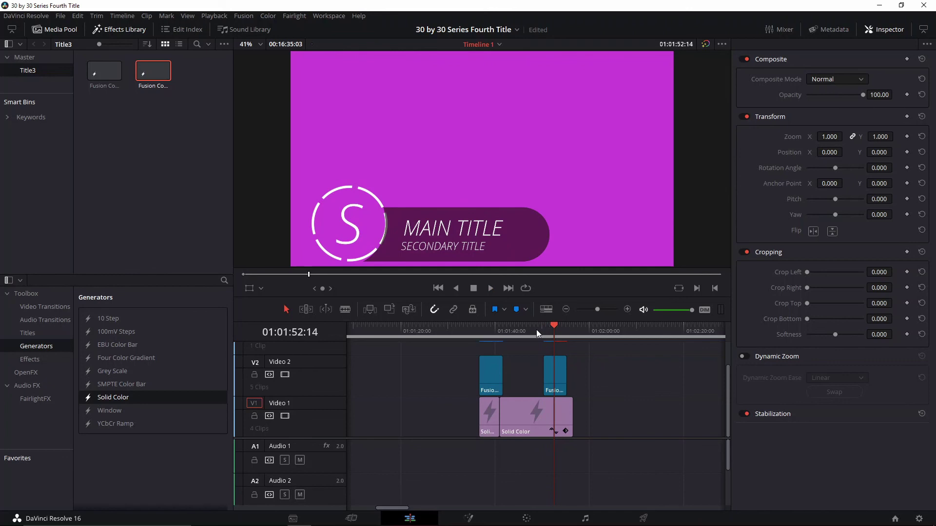